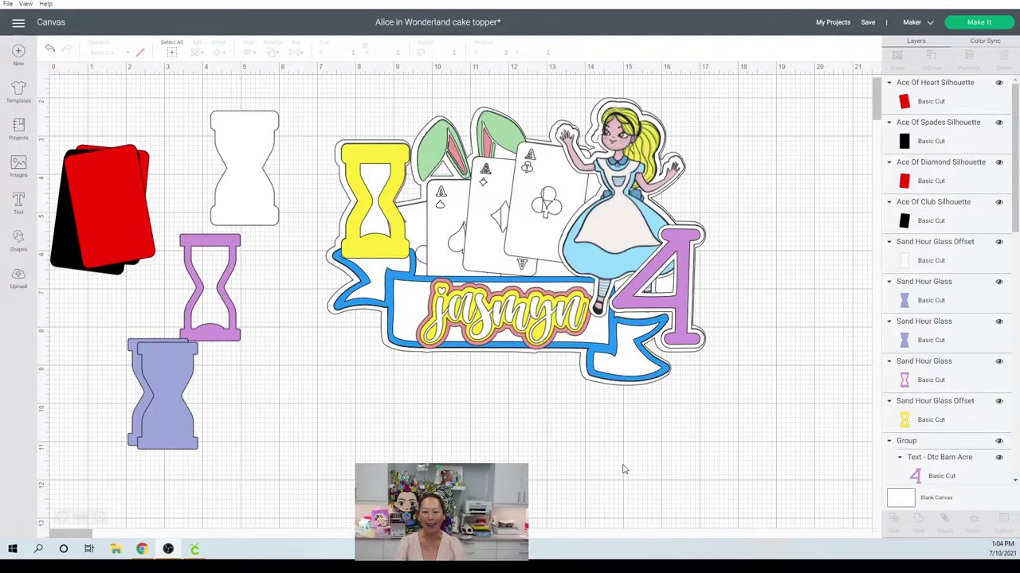
# Step: Zoom out, select every layer of the cake topper and nudge it up and right
pyautogui.click(62, 518)
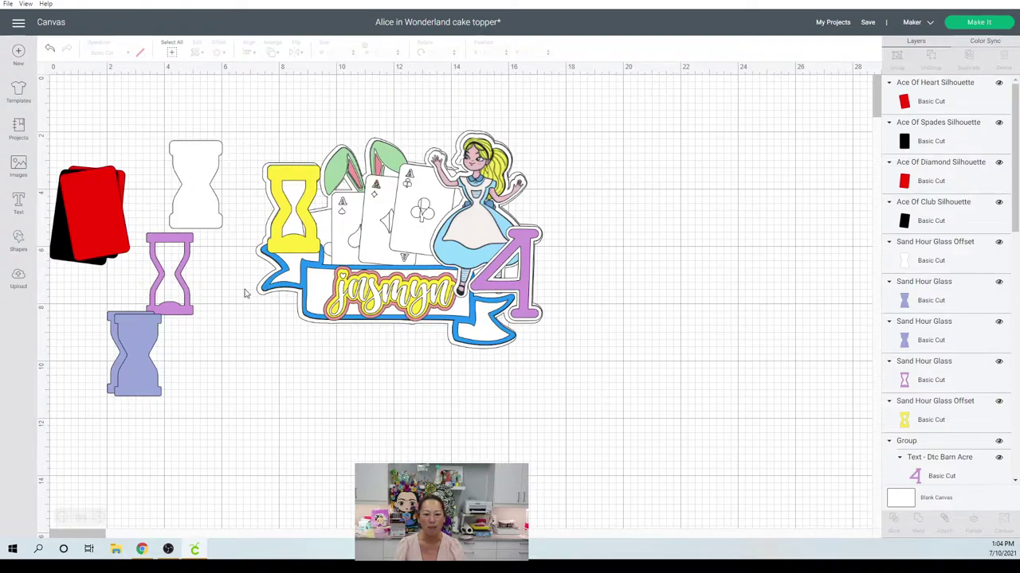
pyautogui.moveTo(585, 396); pyautogui.dragTo(285, 165)
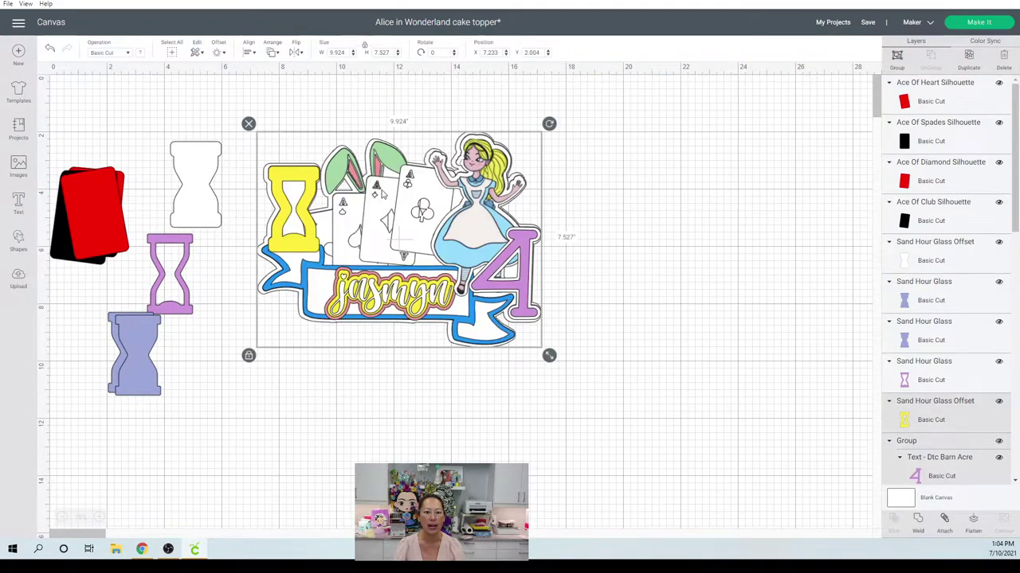
pyautogui.moveTo(383, 195); pyautogui.dragTo(461, 172)
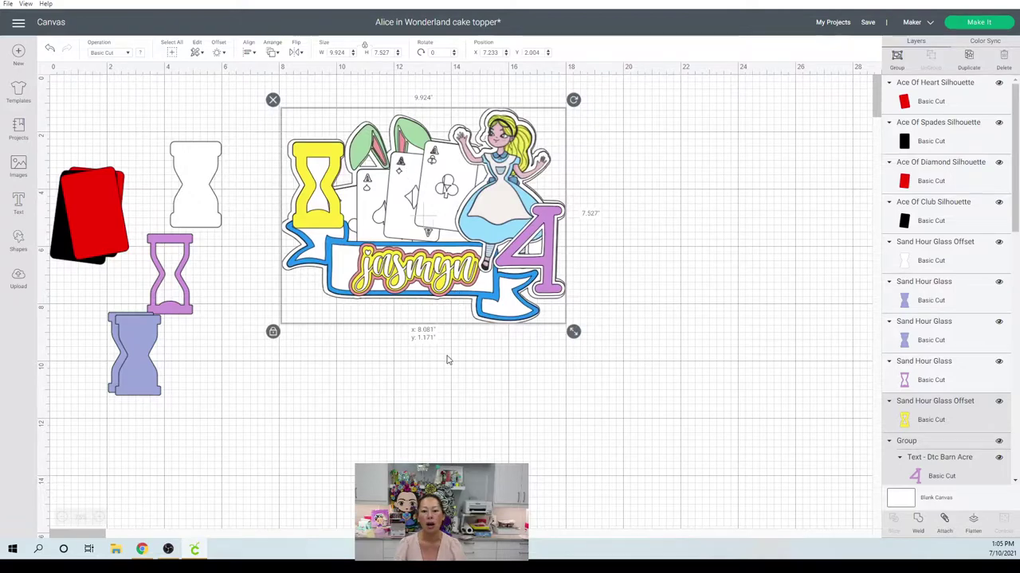
# Step: Reselect the topper and try Flatten, then undo to keep its layers separate
pyautogui.click(637, 375)
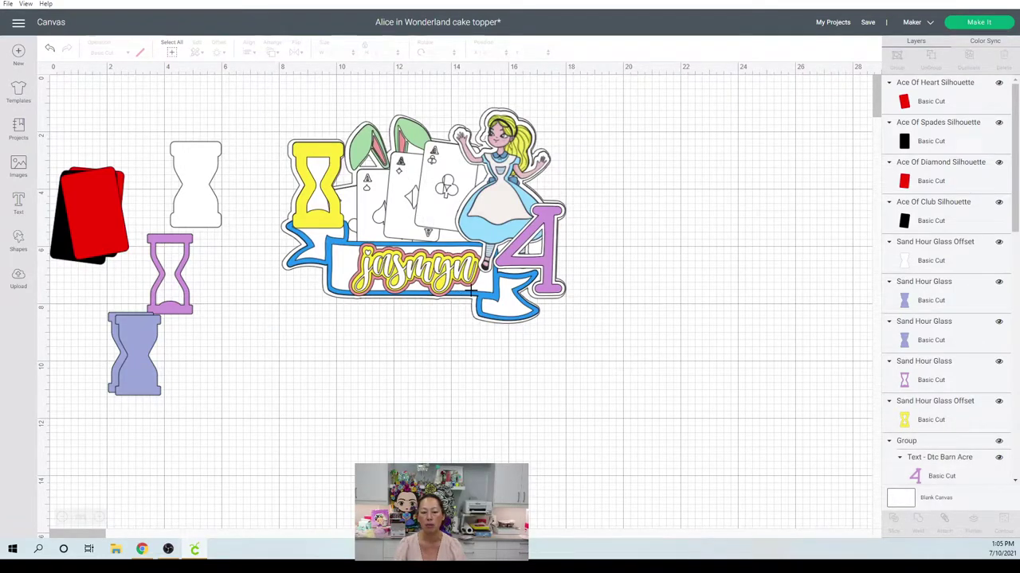
pyautogui.moveTo(637, 375); pyautogui.dragTo(294, 130)
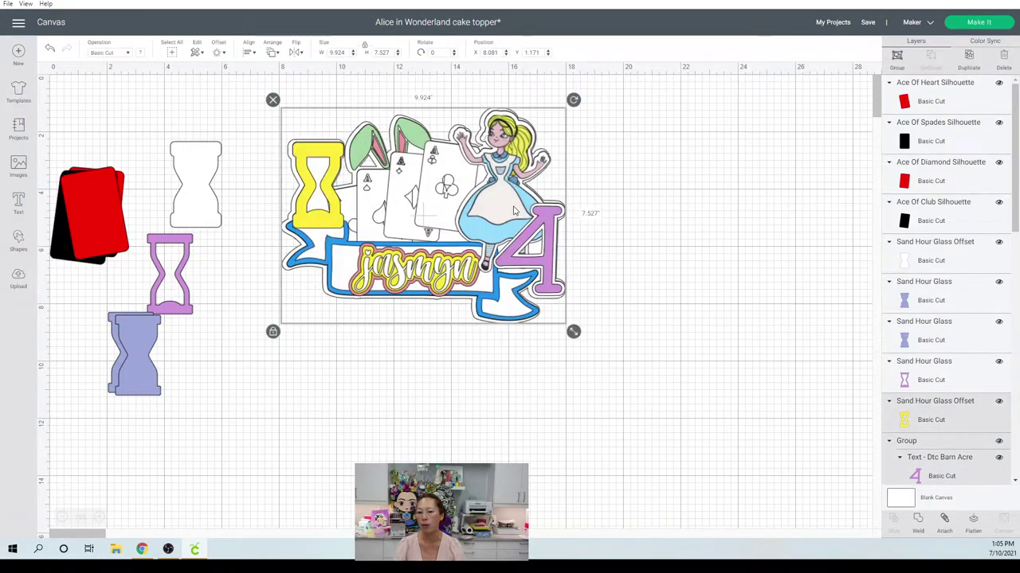
pyautogui.click(973, 519)
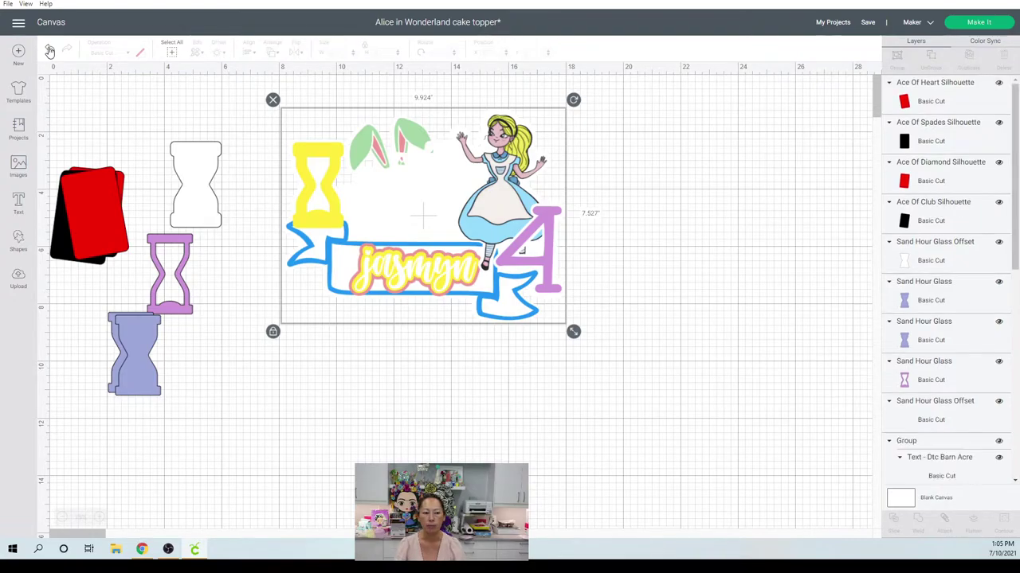
pyautogui.click(50, 51)
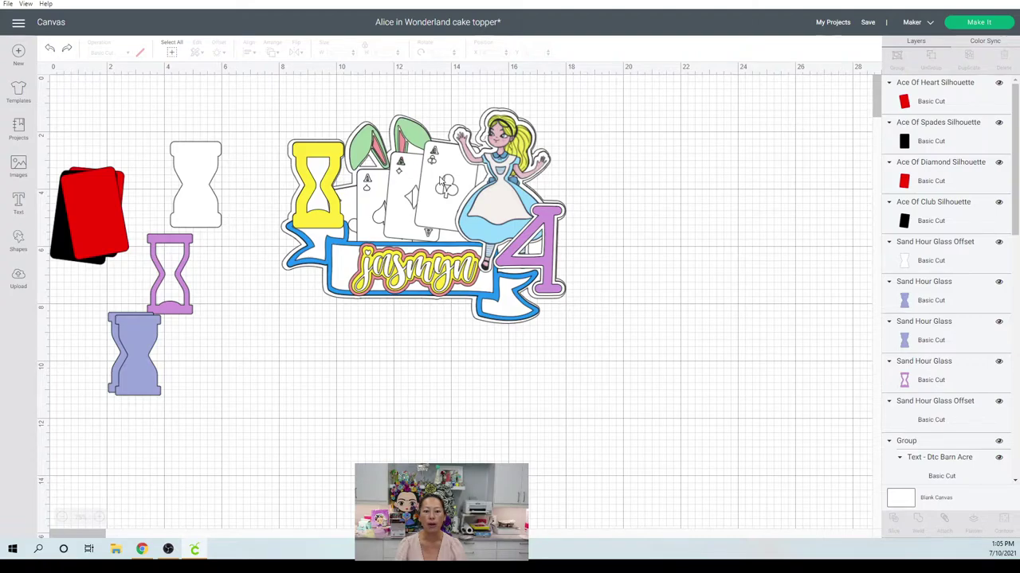
# Step: Recolour the clubs, diamonds, spades and hearts aces orange, then reselect the whole topper
pyautogui.click(441, 182)
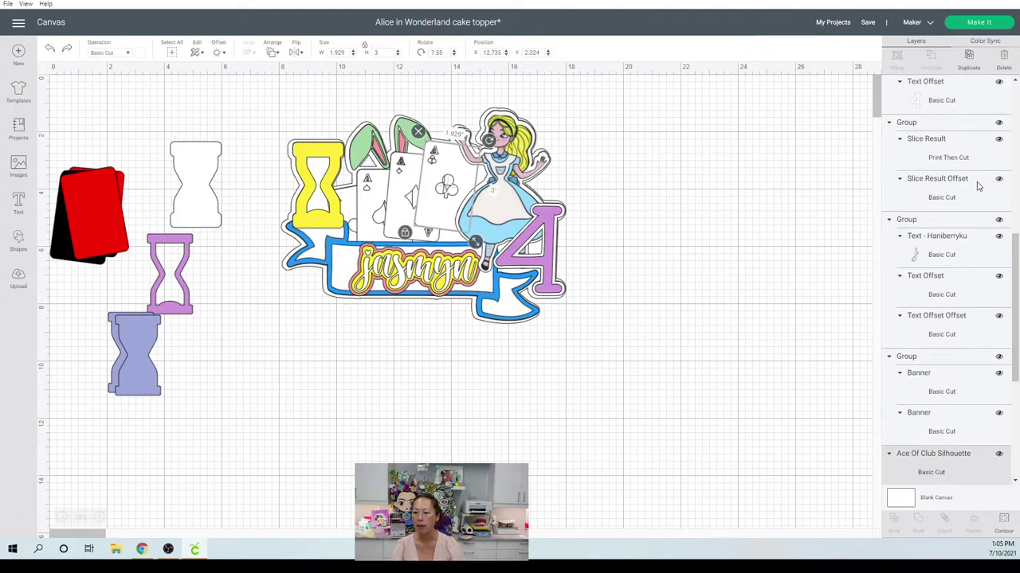
pyautogui.scroll(-5, 939, 255)
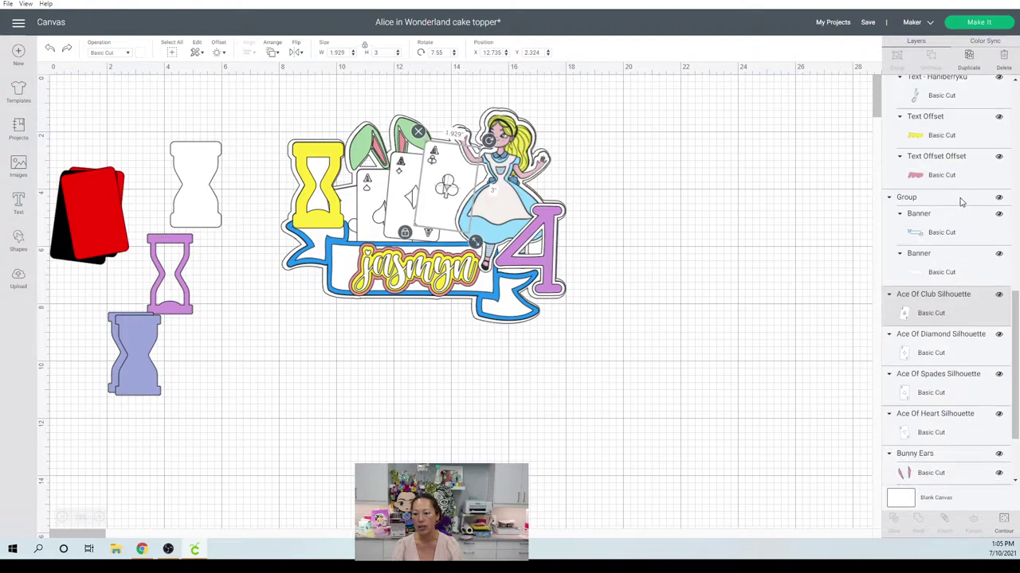
pyautogui.keyDown('shift'); pyautogui.click(913, 303); pyautogui.keyUp('shift')
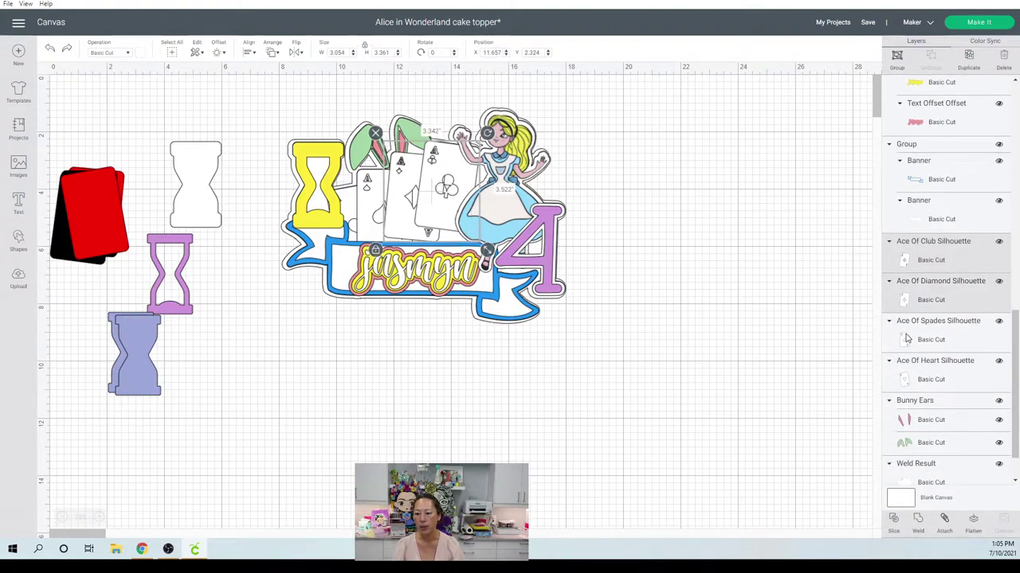
pyautogui.keyDown('shift'); pyautogui.click(912, 339); pyautogui.keyUp('shift')
pyautogui.keyDown('shift'); pyautogui.click(910, 379); pyautogui.keyUp('shift')
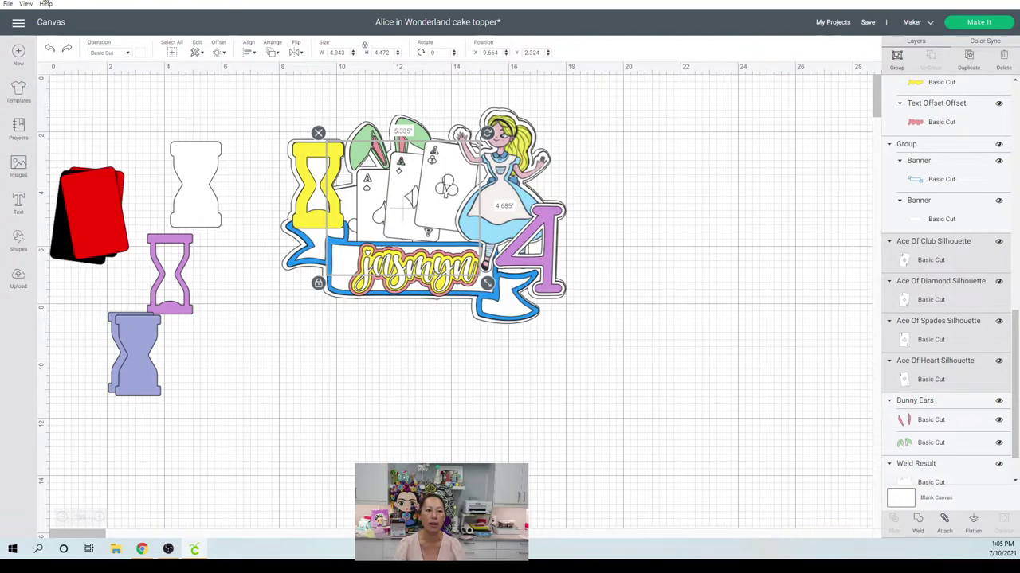
pyautogui.click(141, 56)
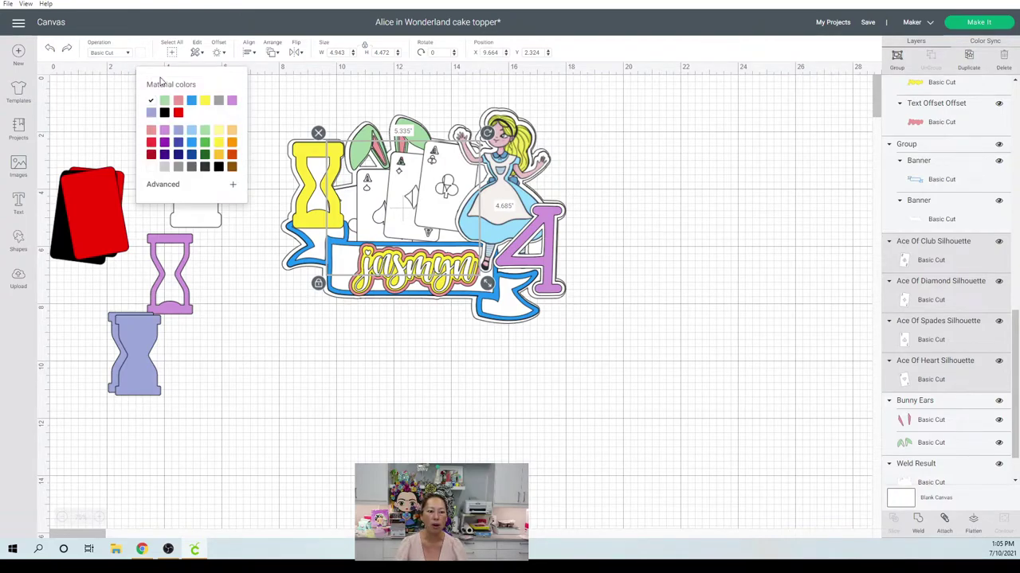
pyautogui.click(205, 131)
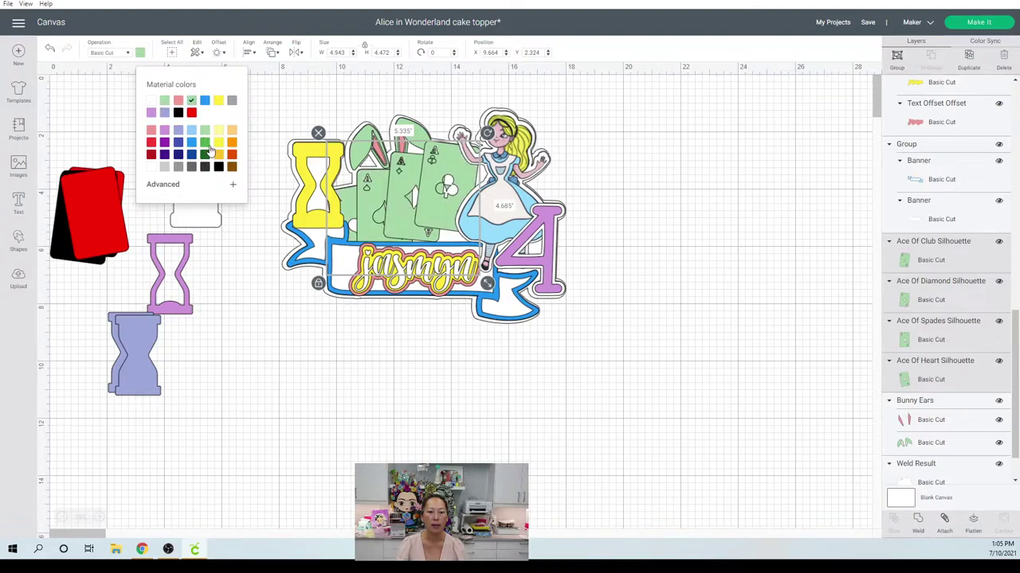
pyautogui.click(230, 143)
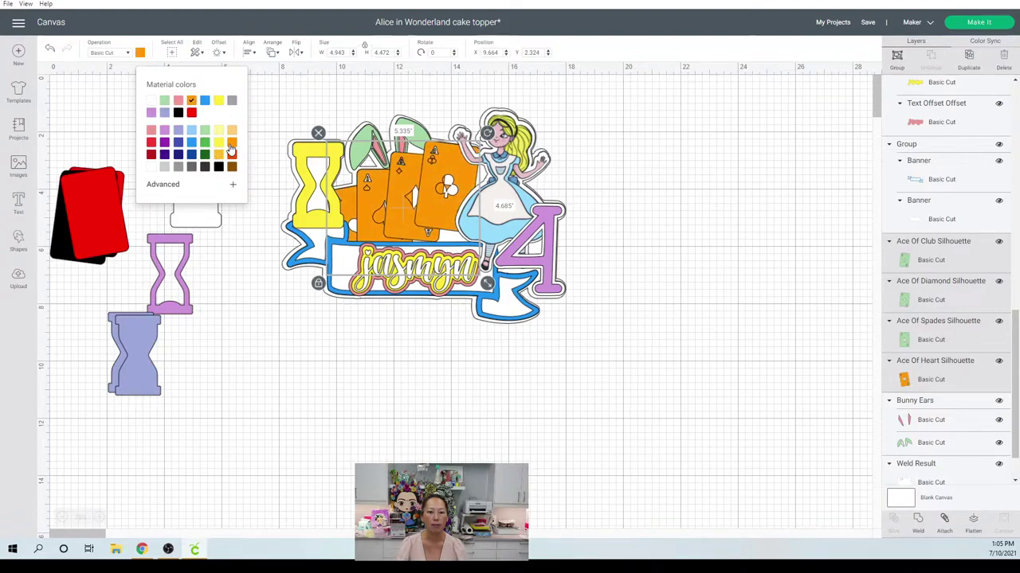
pyautogui.click(625, 379)
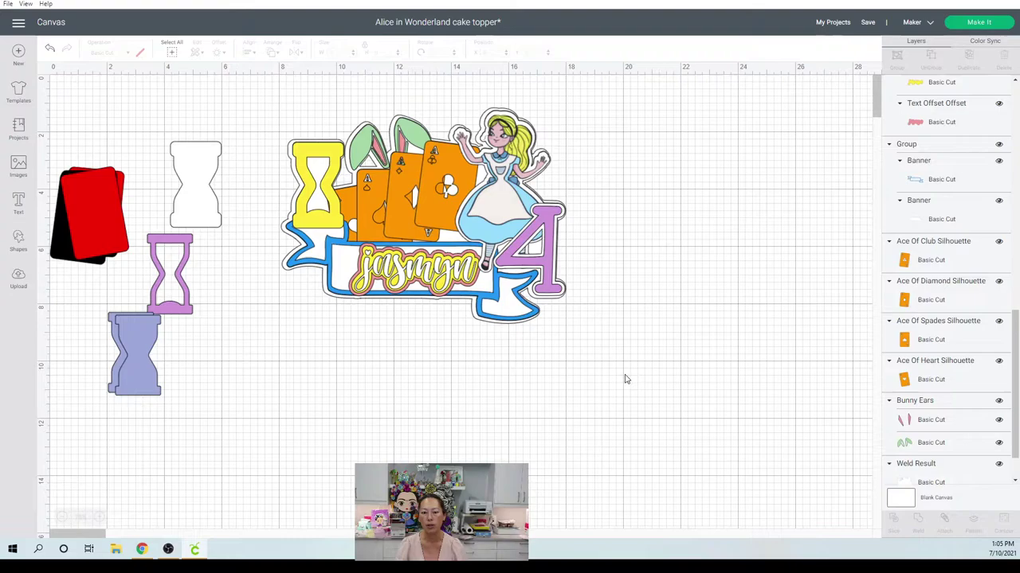
pyautogui.moveTo(631, 375); pyautogui.dragTo(286, 136)
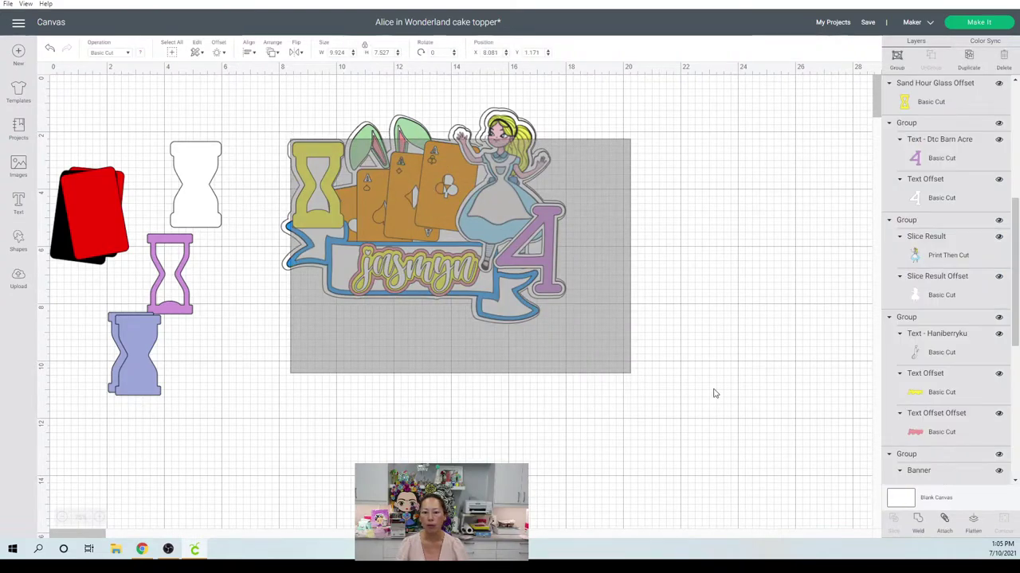
# Step: Flatten the topper into one Print Then Cut image, resize it to 7.239 × 5.49 in, move it left
pyautogui.click(975, 523)
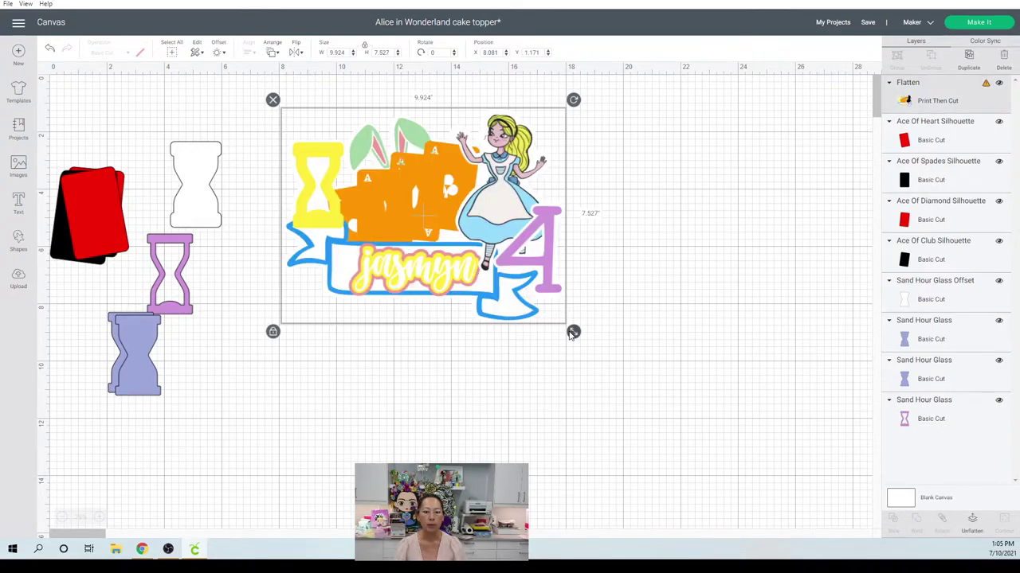
pyautogui.moveTo(553, 322); pyautogui.dragTo(476, 266)
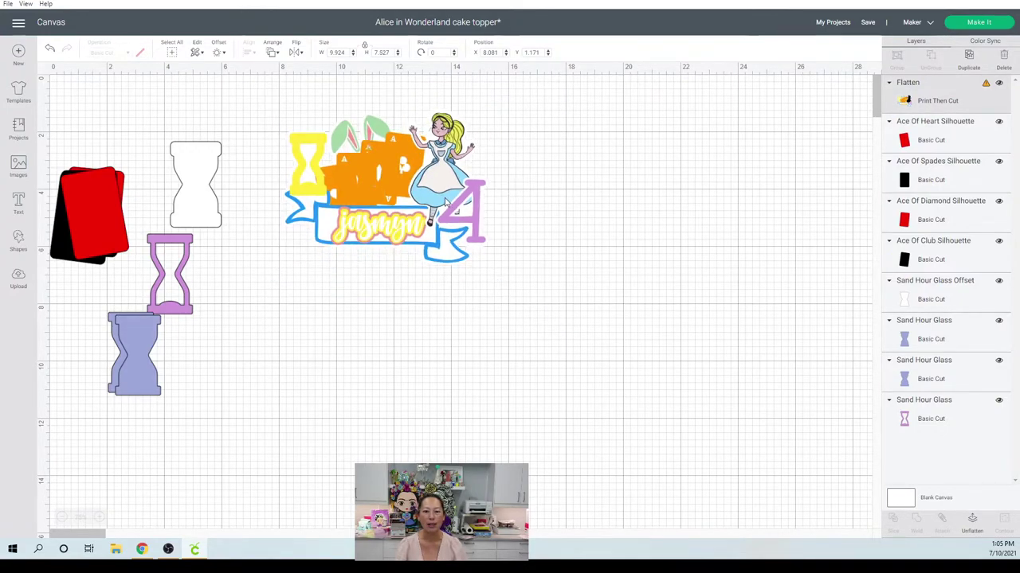
pyautogui.moveTo(425, 200); pyautogui.dragTo(213, 191)
pyautogui.click(410, 276)
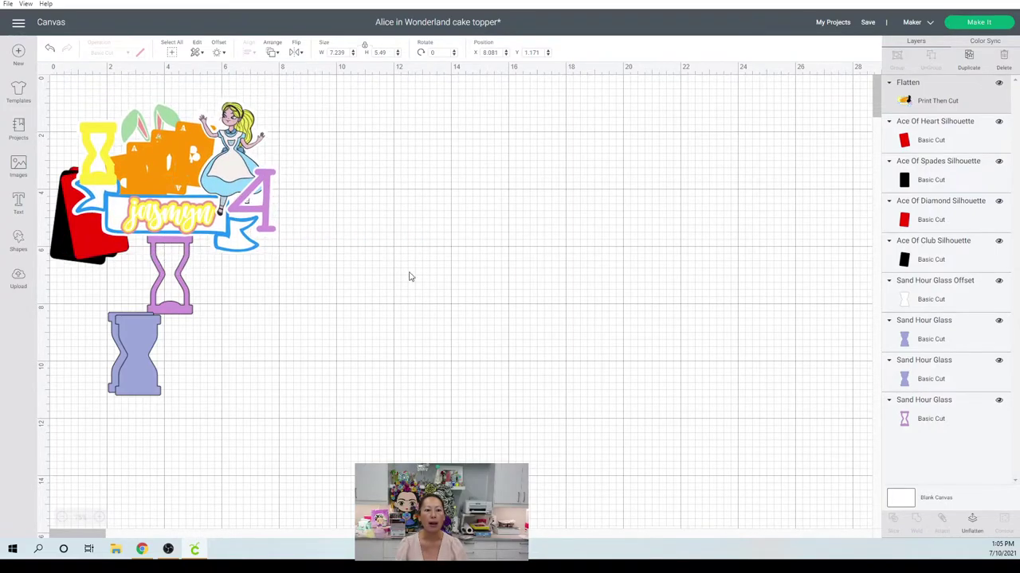
# Step: Search the image library for cards, then refine the search to 'playing cards'
pyautogui.click(20, 164)
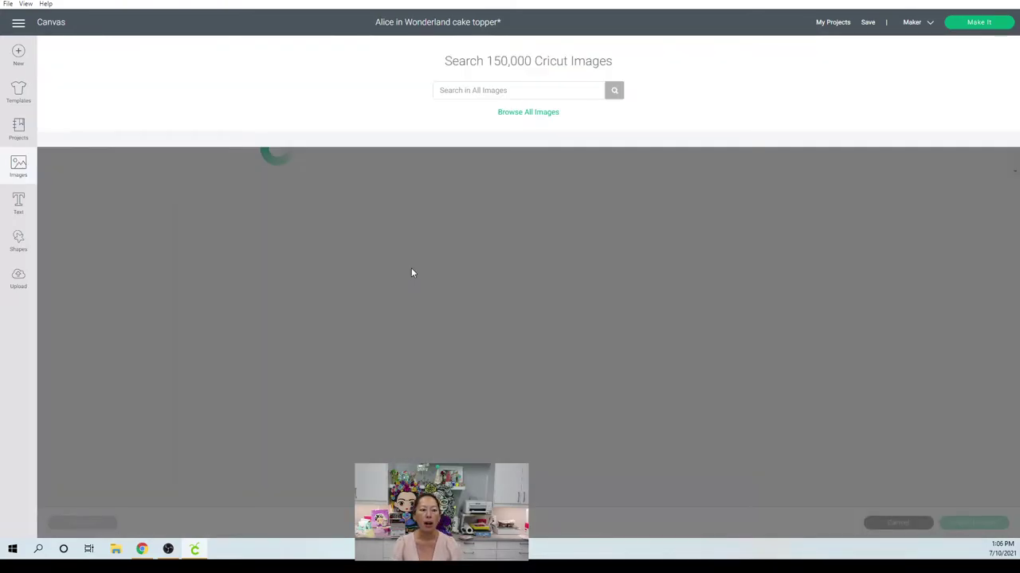
pyautogui.click(551, 89)
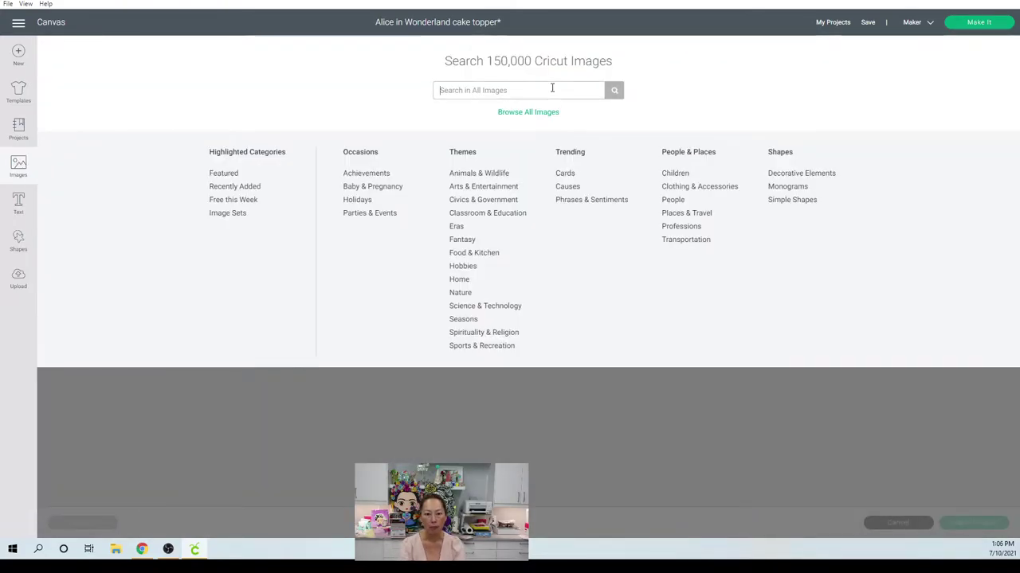
pyautogui.write('cards')
pyautogui.press('Return')
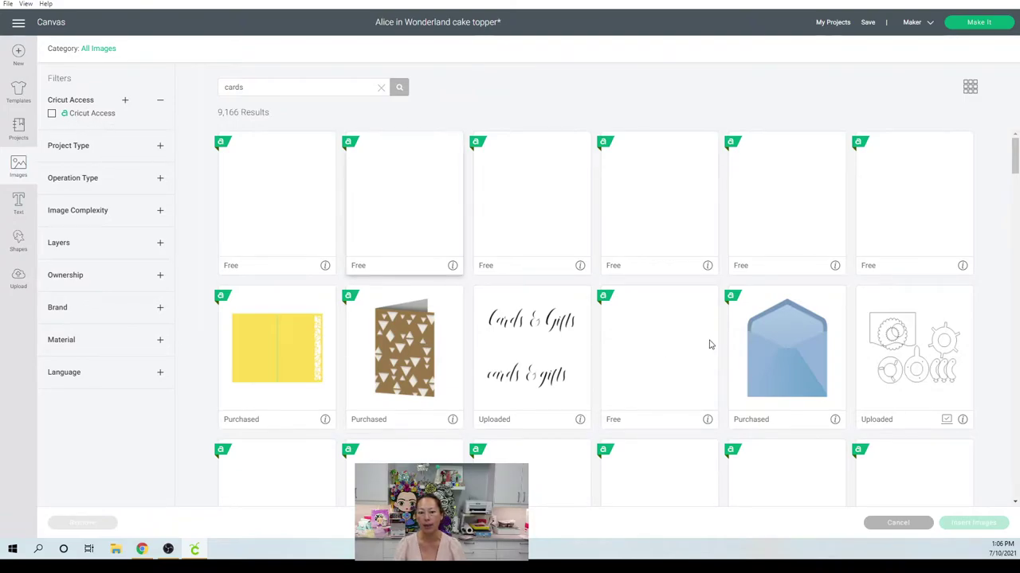
pyautogui.doubleClick(274, 85)
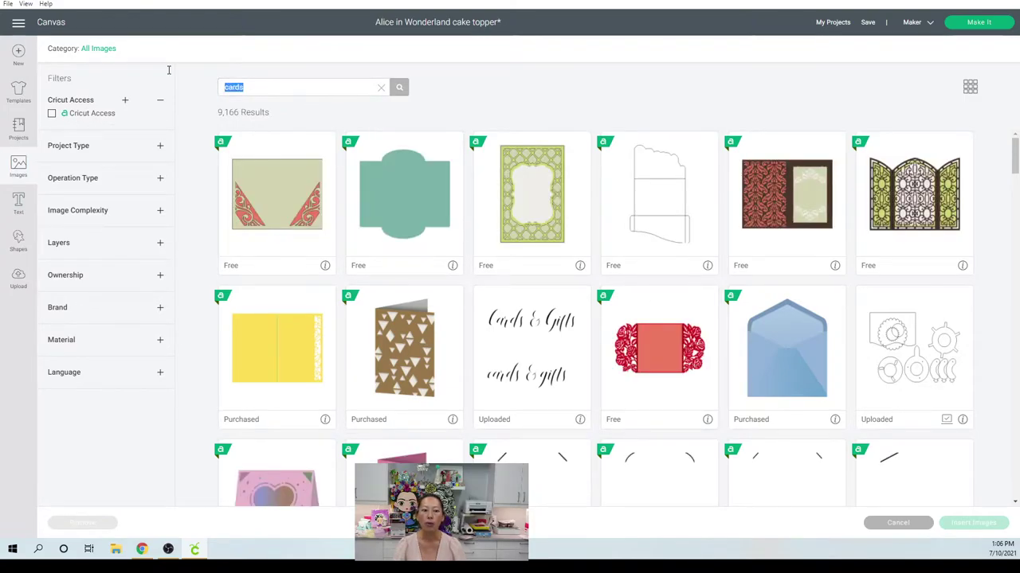
pyautogui.write('playing')
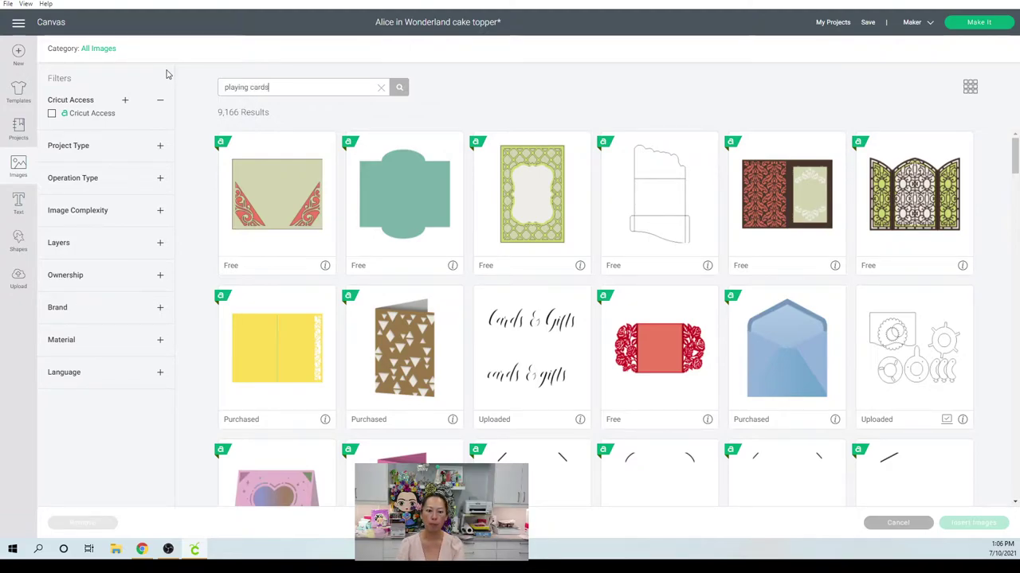
pyautogui.press('Return')
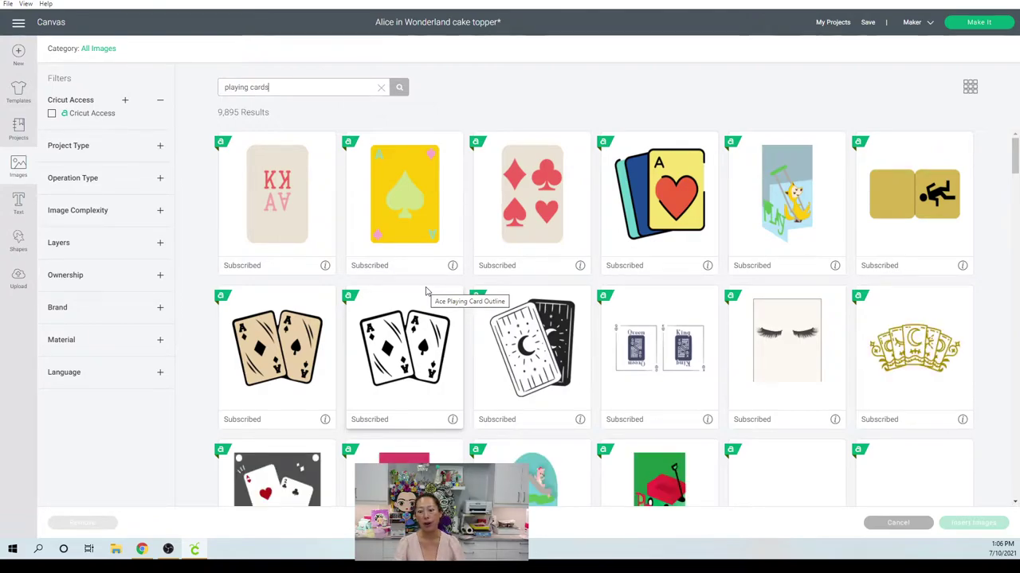
# Step: Pick the ace card images, including the red ace of hearts, from the results
pyautogui.scroll(-4, 425, 292)
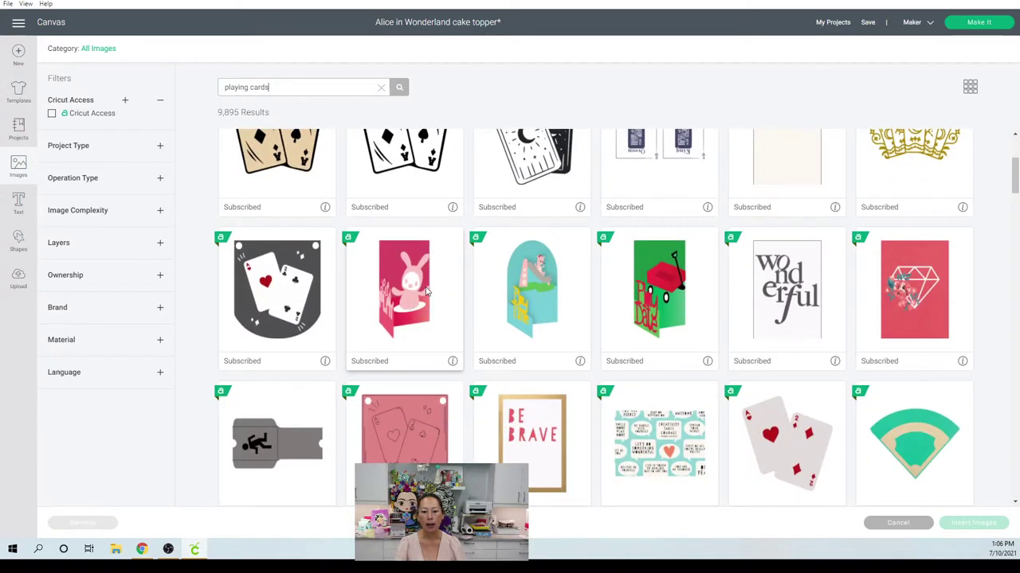
pyautogui.scroll(-2, 500, 402)
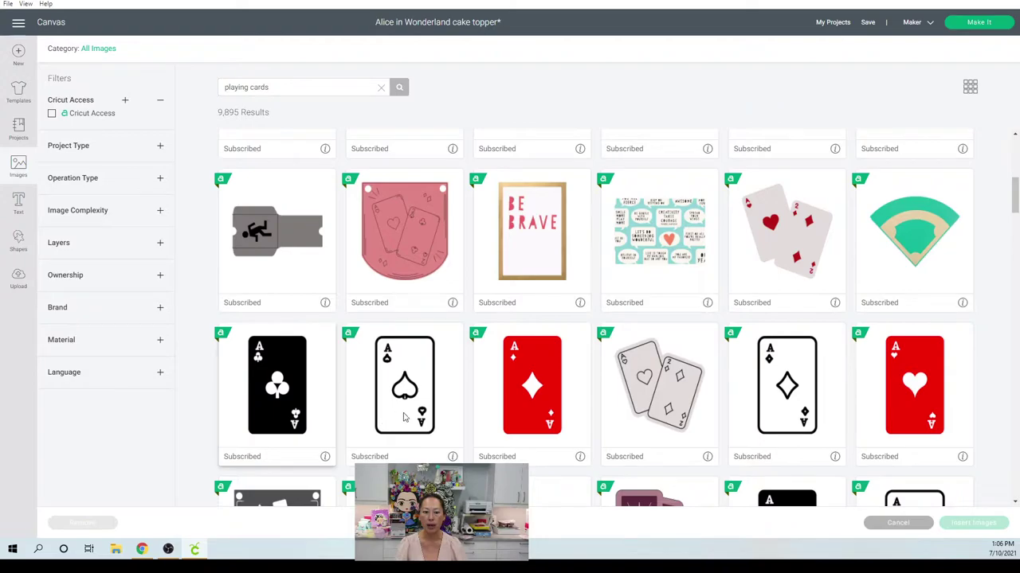
pyautogui.click(404, 416)
pyautogui.click(512, 415)
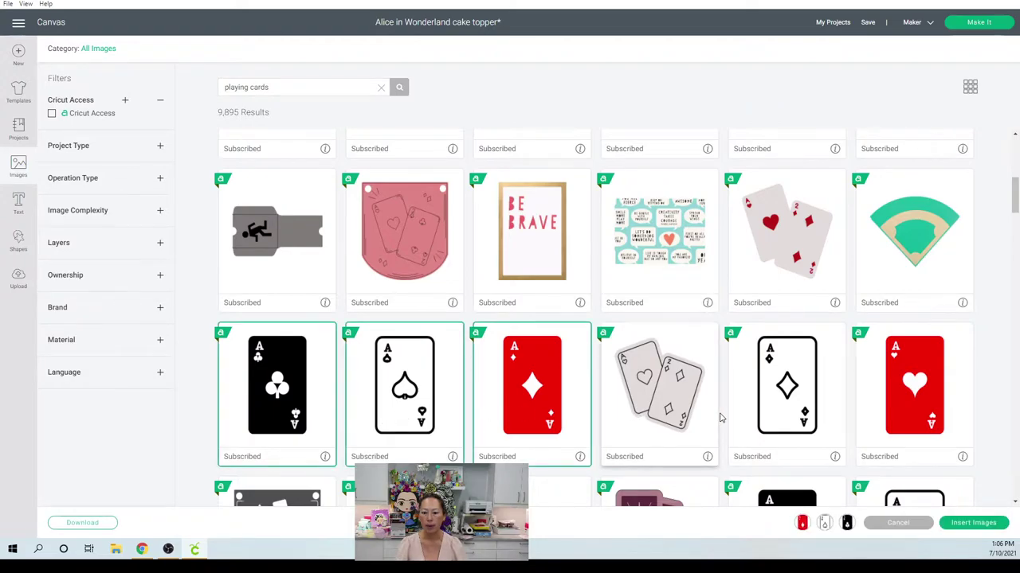
pyautogui.click(912, 390)
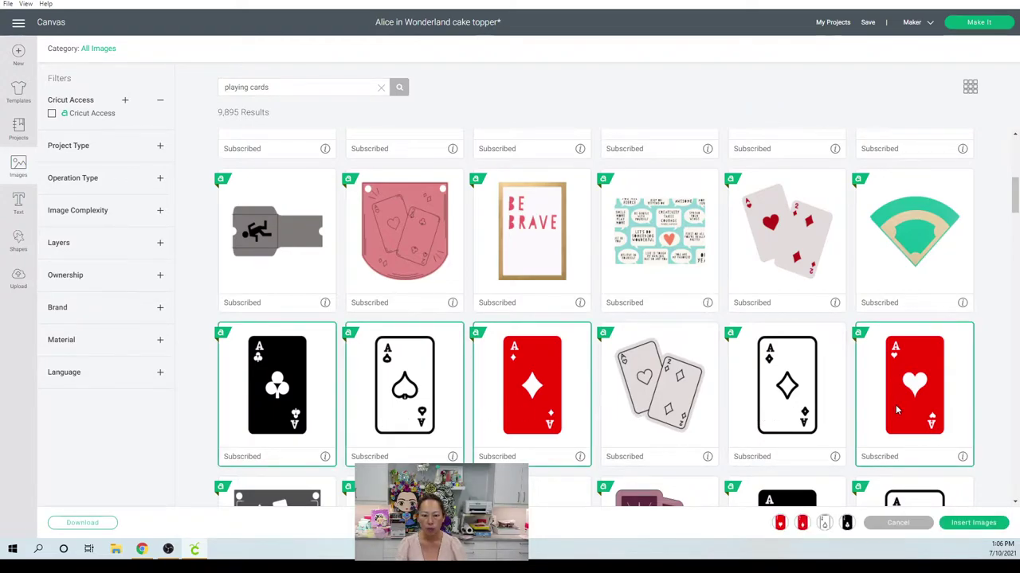
pyautogui.scroll(-2, 637, 406)
pyautogui.scroll(-1, 634, 405)
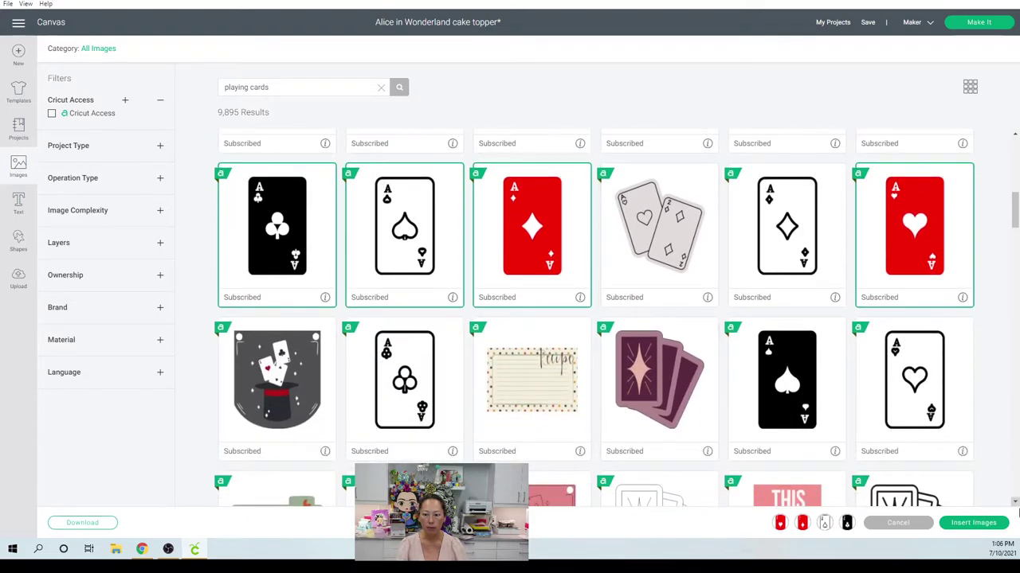
# Step: Insert the ace cards and line up spades, clubs, diamonds and hearts in a row
pyautogui.click(984, 526)
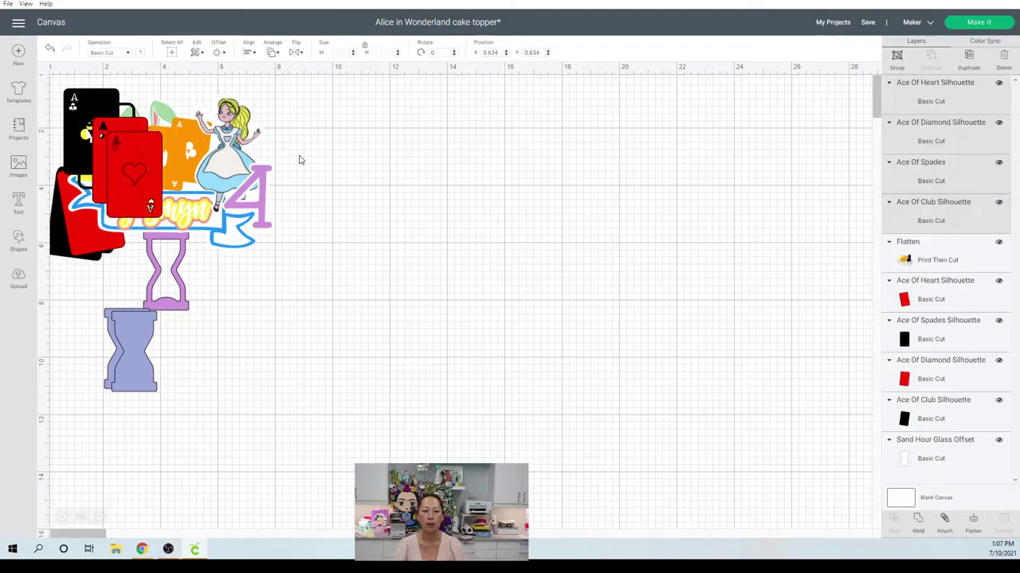
pyautogui.moveTo(131, 163); pyautogui.dragTo(675, 215)
pyautogui.click(572, 250)
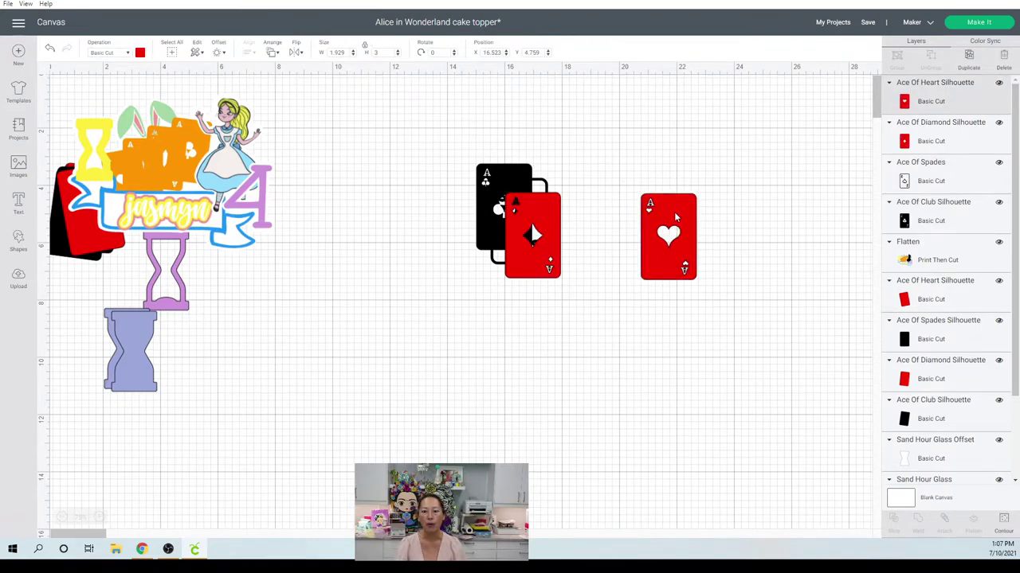
pyautogui.click(676, 216)
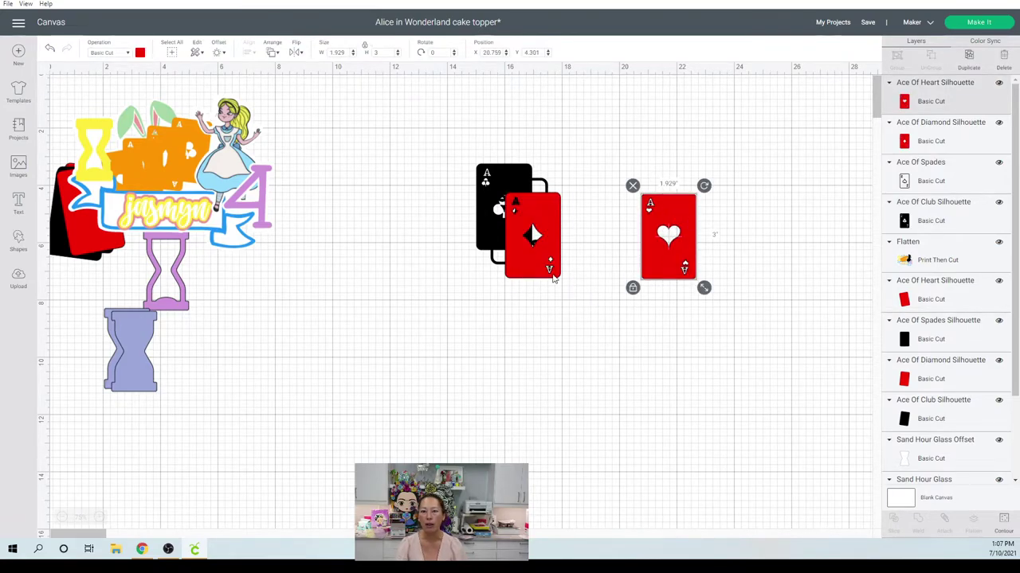
pyautogui.moveTo(555, 276); pyautogui.dragTo(650, 271)
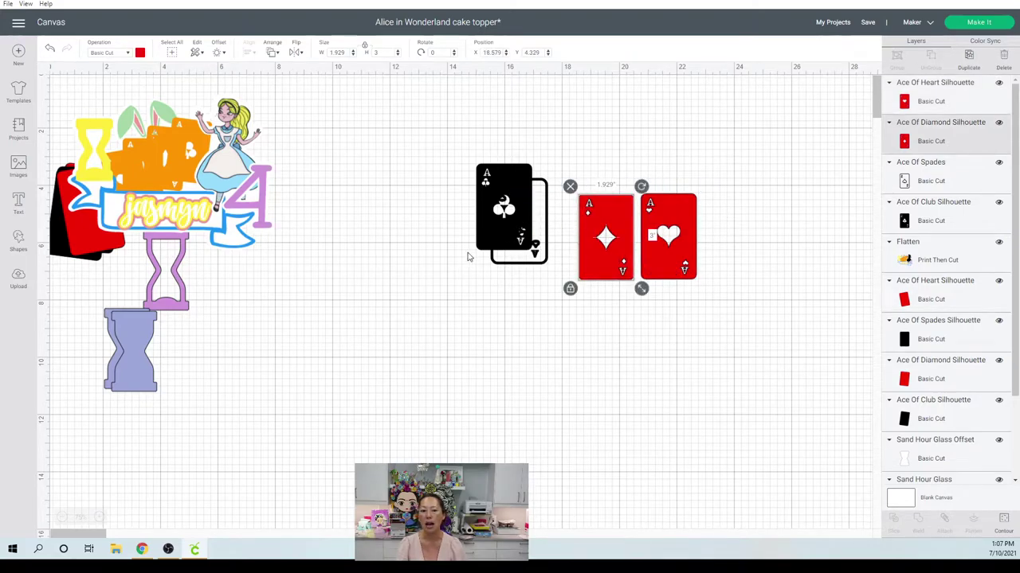
pyautogui.moveTo(468, 256); pyautogui.dragTo(412, 281)
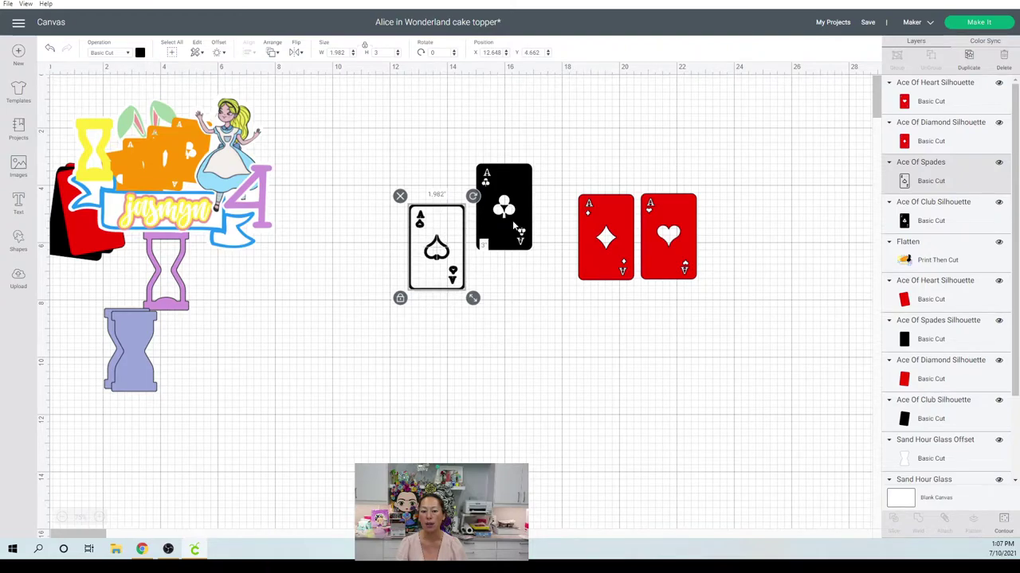
pyautogui.moveTo(502, 211); pyautogui.dragTo(515, 241)
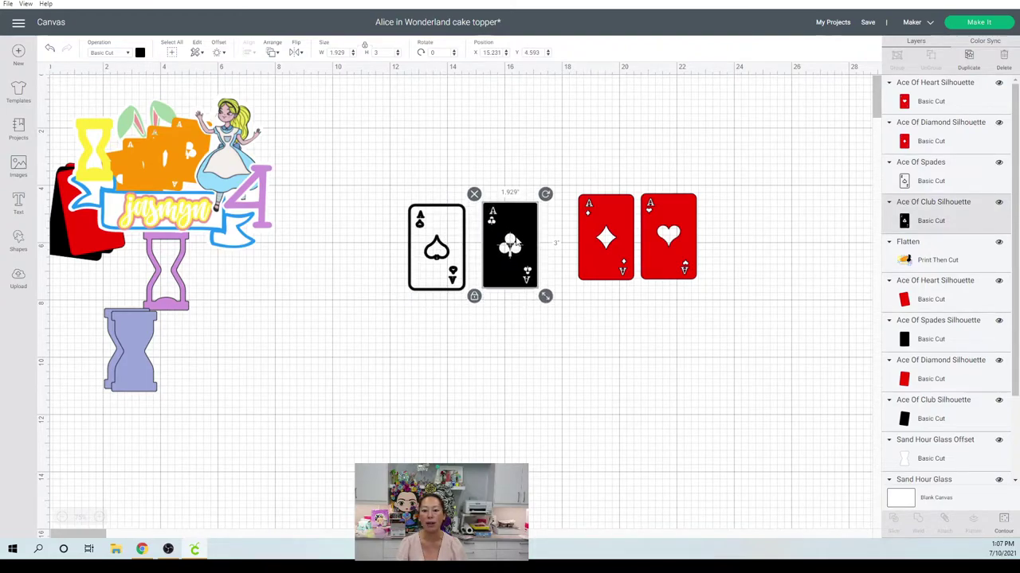
pyautogui.moveTo(592, 238); pyautogui.dragTo(564, 249)
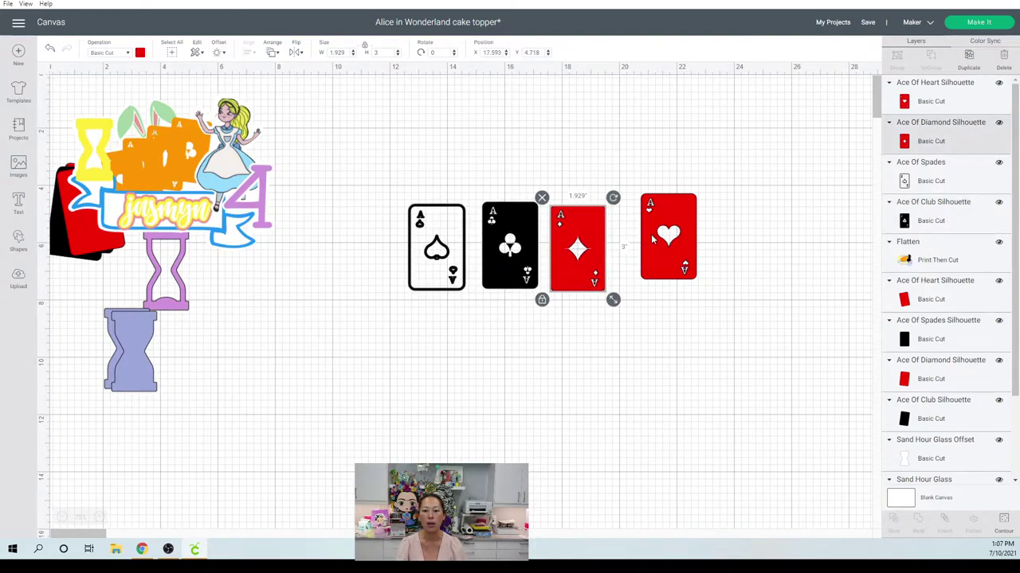
pyautogui.moveTo(642, 250); pyautogui.dragTo(613, 259)
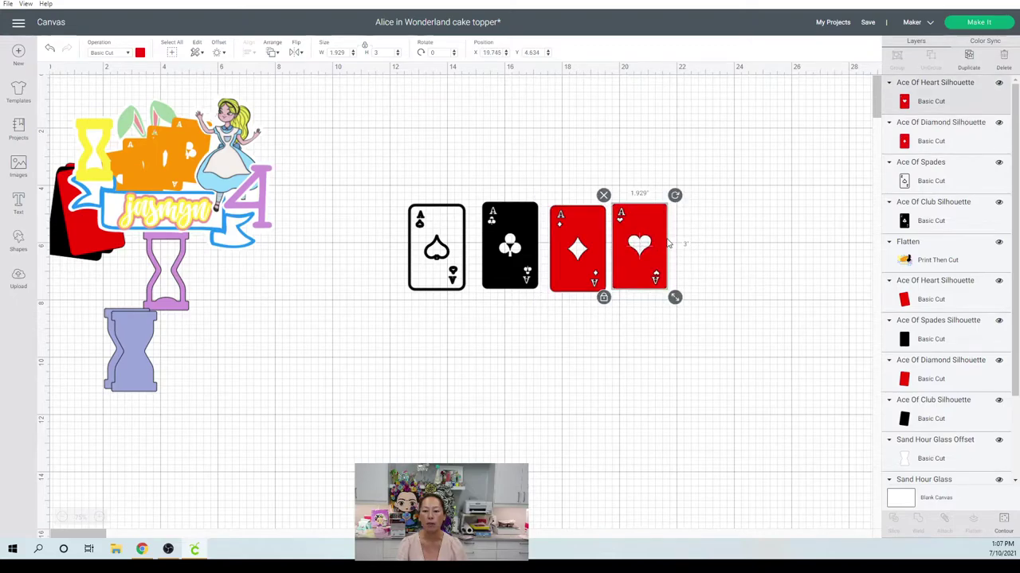
# Step: Make all four ace cards white
pyautogui.moveTo(722, 325); pyautogui.dragTo(402, 190)
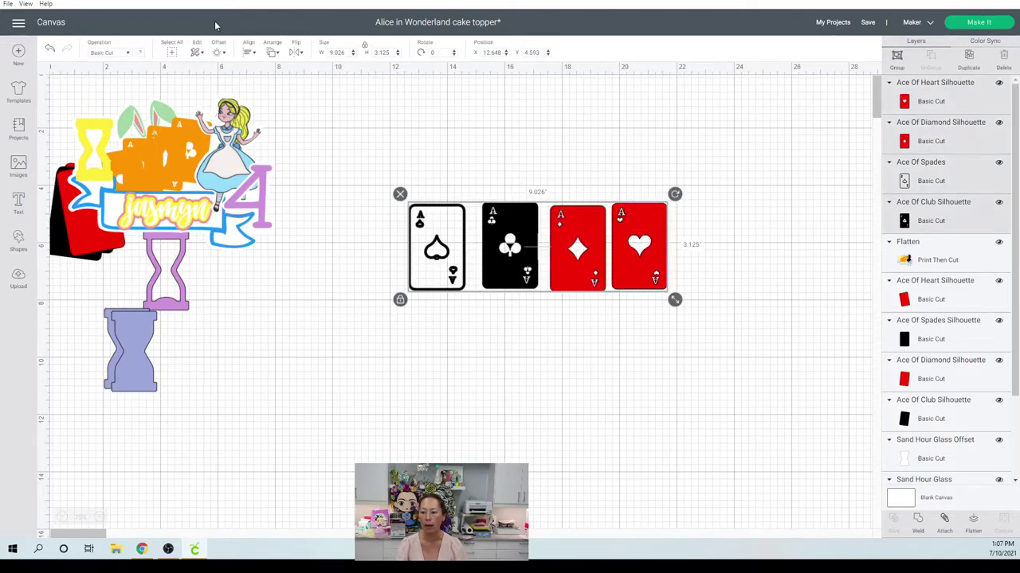
pyautogui.click(141, 54)
pyautogui.click(178, 103)
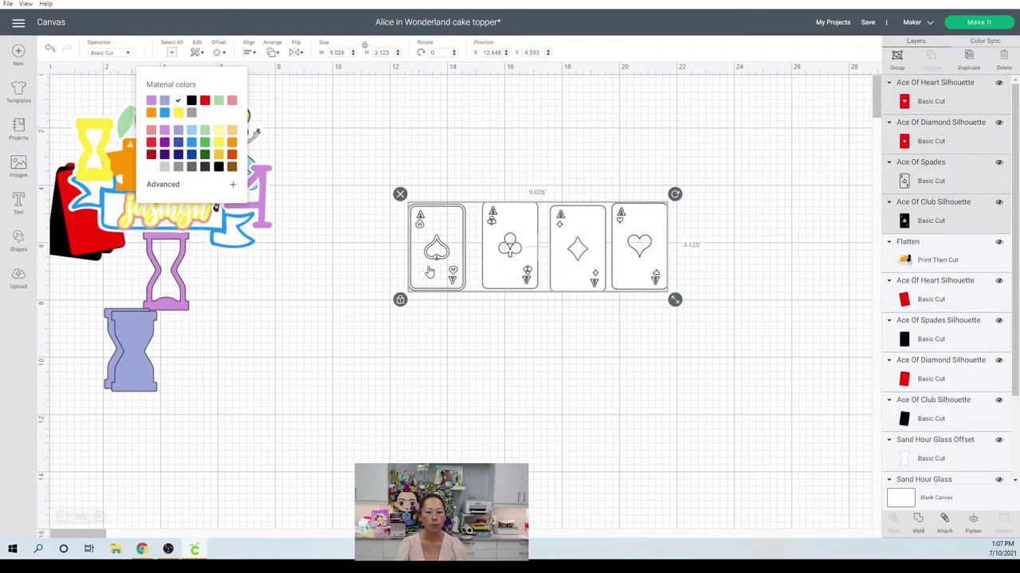
pyautogui.click(501, 339)
pyautogui.click(430, 263)
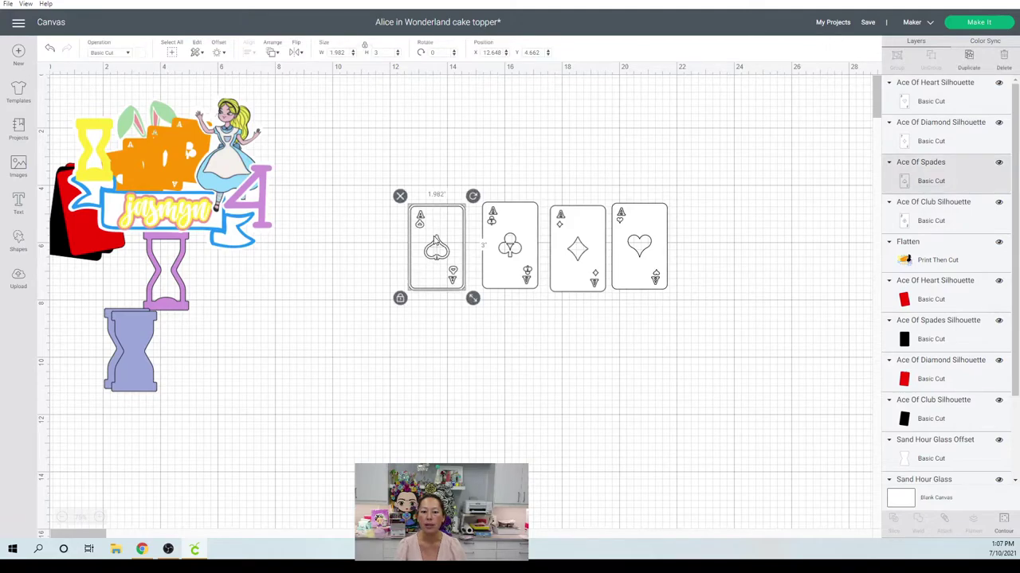
# Step: Insert the Ace of Spades Silhouette and put it in place of the deleted outlined spades card
pyautogui.click(19, 167)
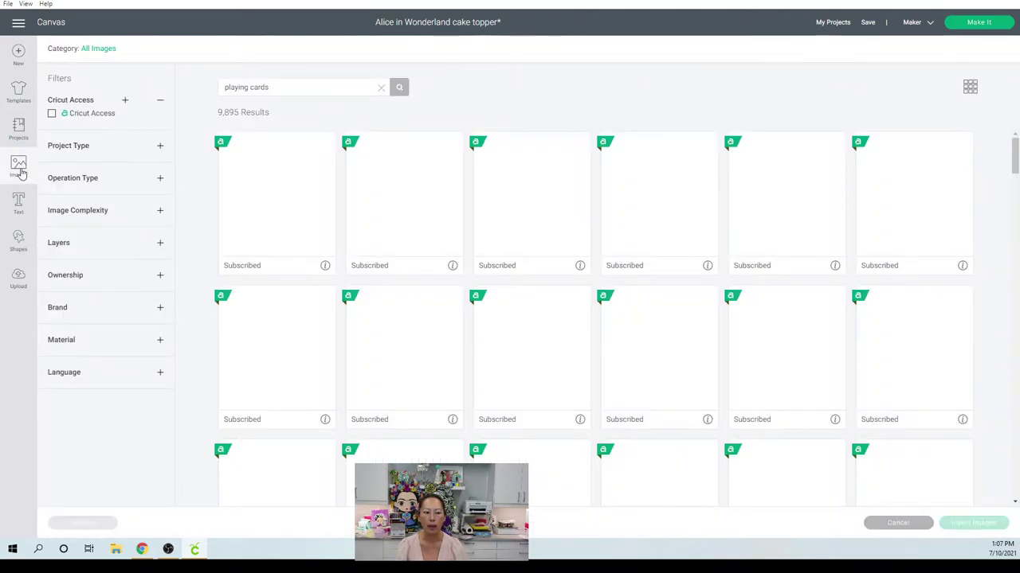
pyautogui.scroll(-6, 478, 295)
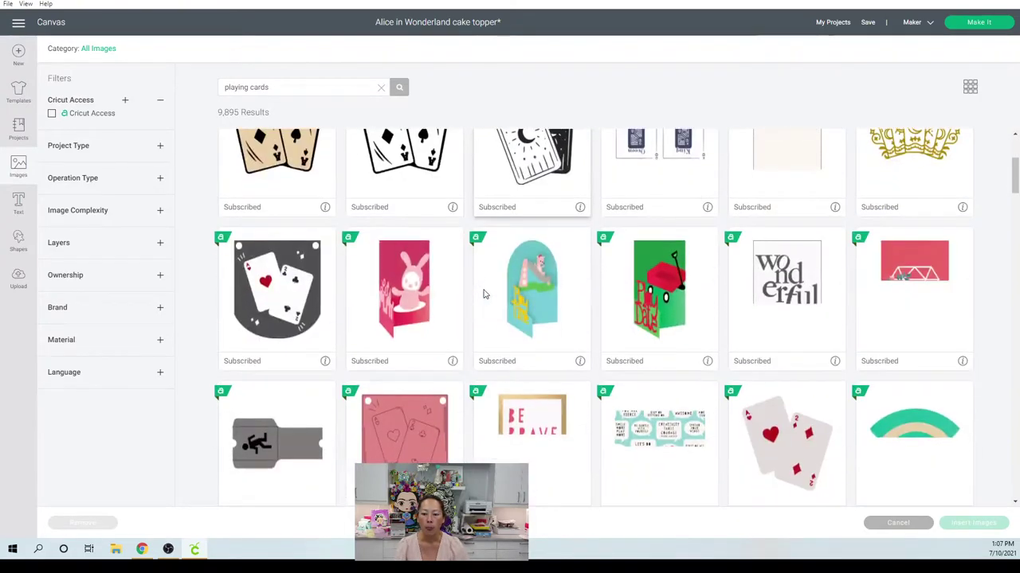
pyautogui.scroll(-1, 484, 294)
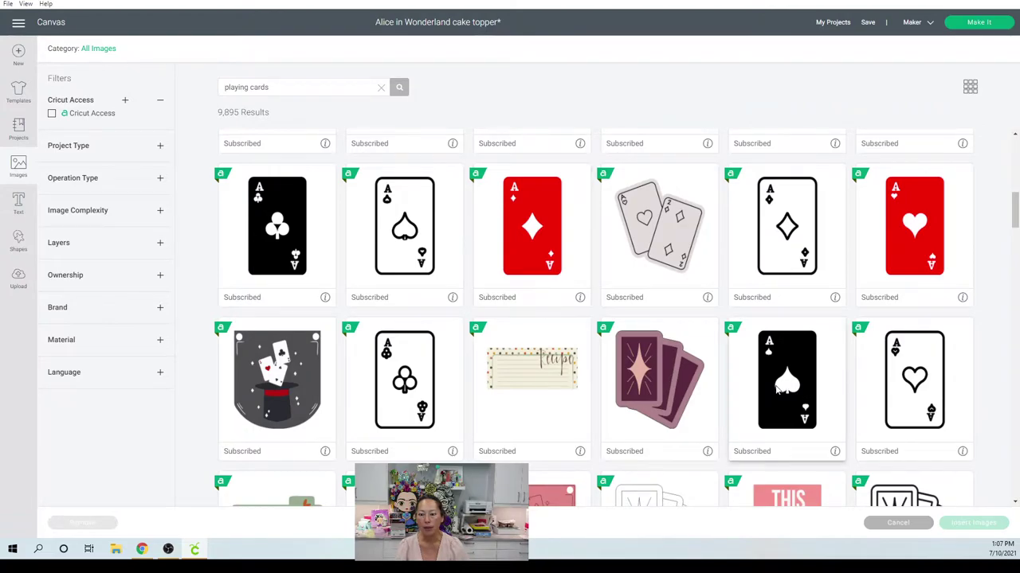
pyautogui.click(806, 390)
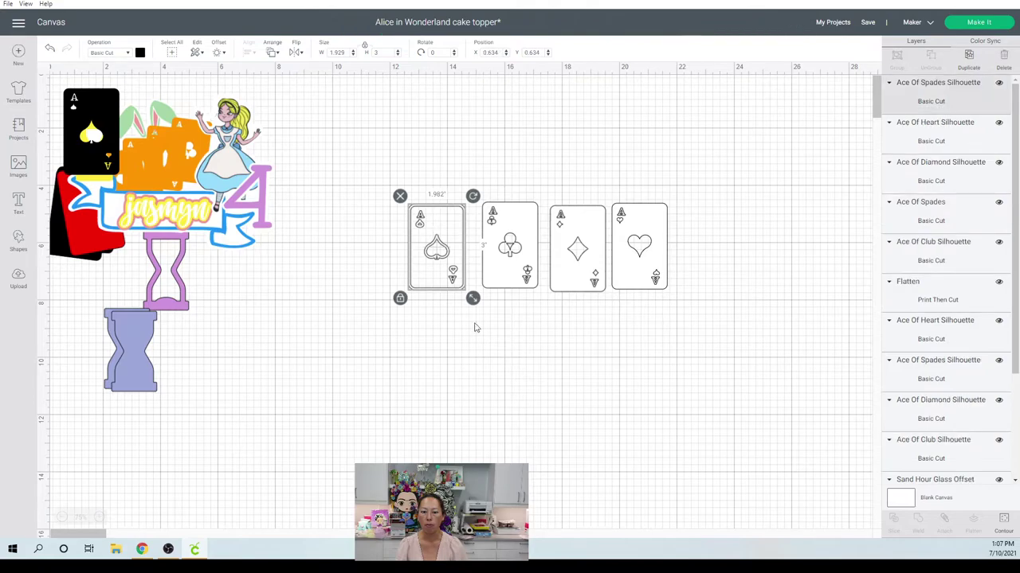
pyautogui.click(423, 228)
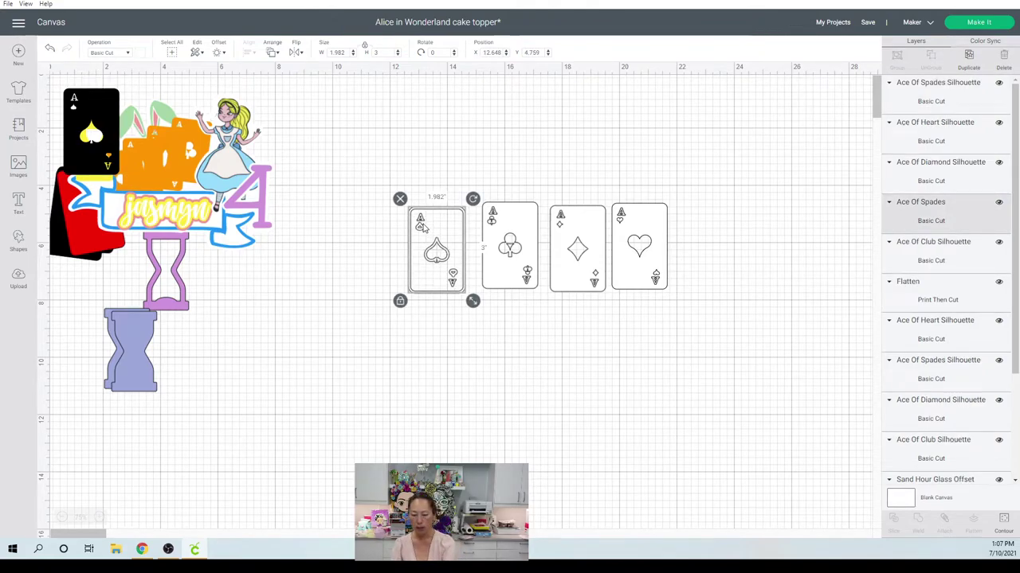
pyautogui.click(399, 198)
pyautogui.moveTo(97, 117); pyautogui.dragTo(447, 238)
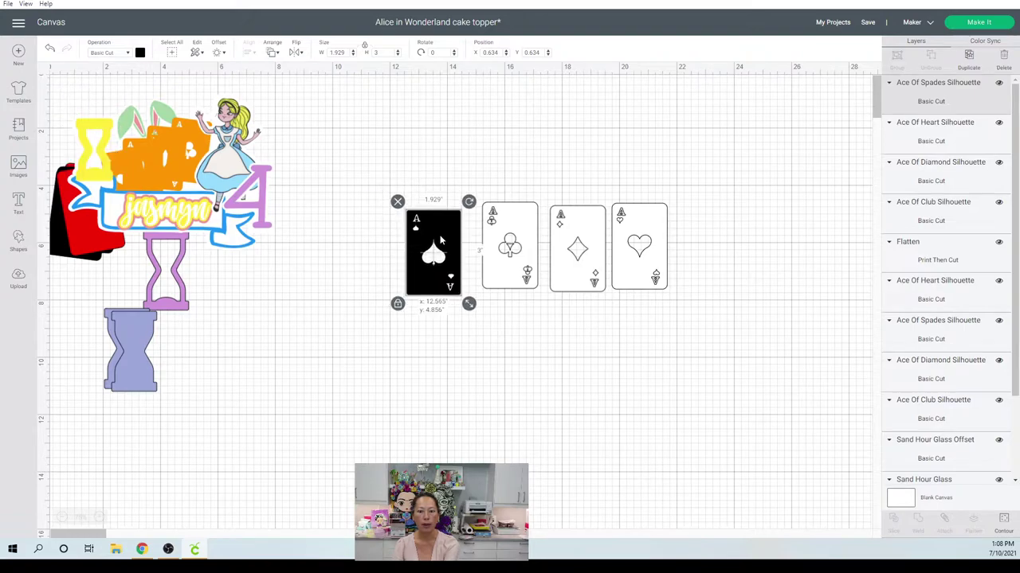
pyautogui.click(439, 239)
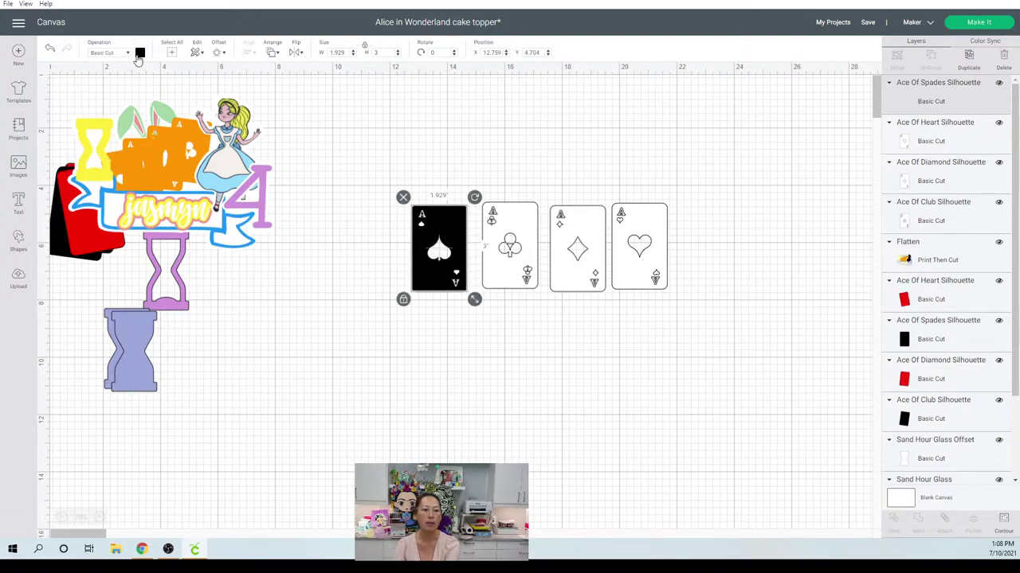
# Step: Colour the spades silhouette white and check each 1.929 × 3 in card in the row
pyautogui.click(140, 52)
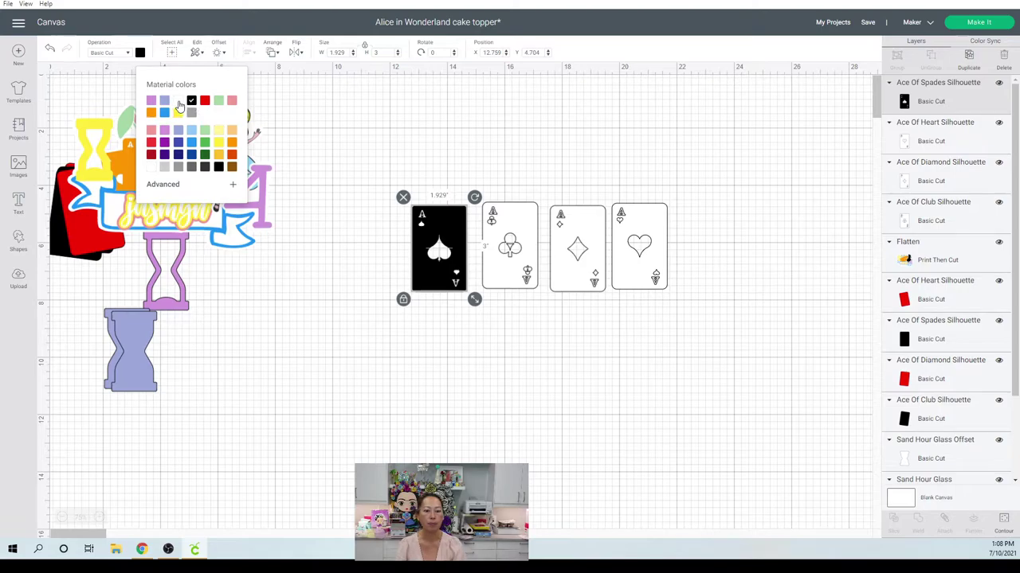
pyautogui.click(178, 101)
pyautogui.click(450, 313)
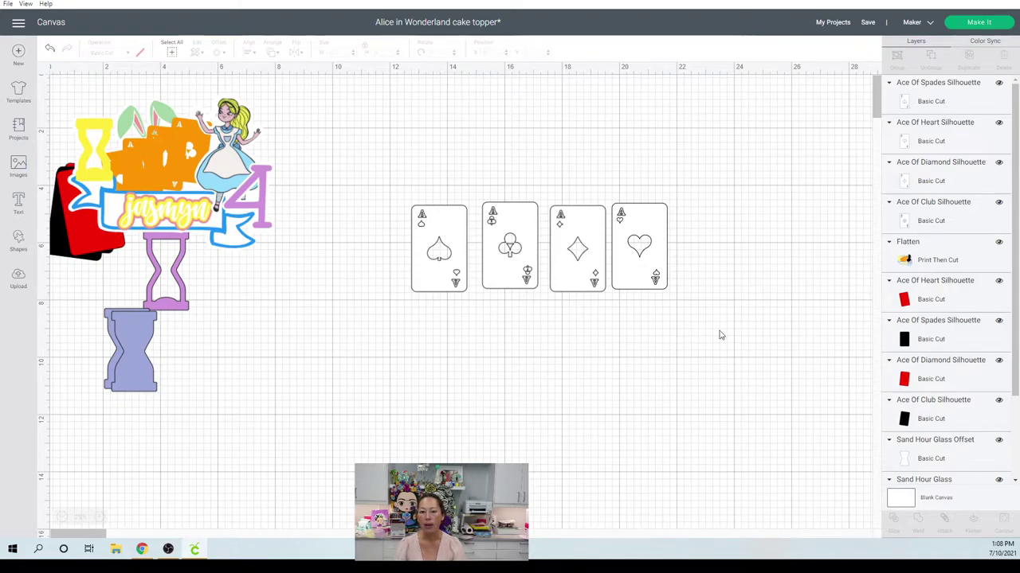
pyautogui.moveTo(718, 330); pyautogui.dragTo(428, 217)
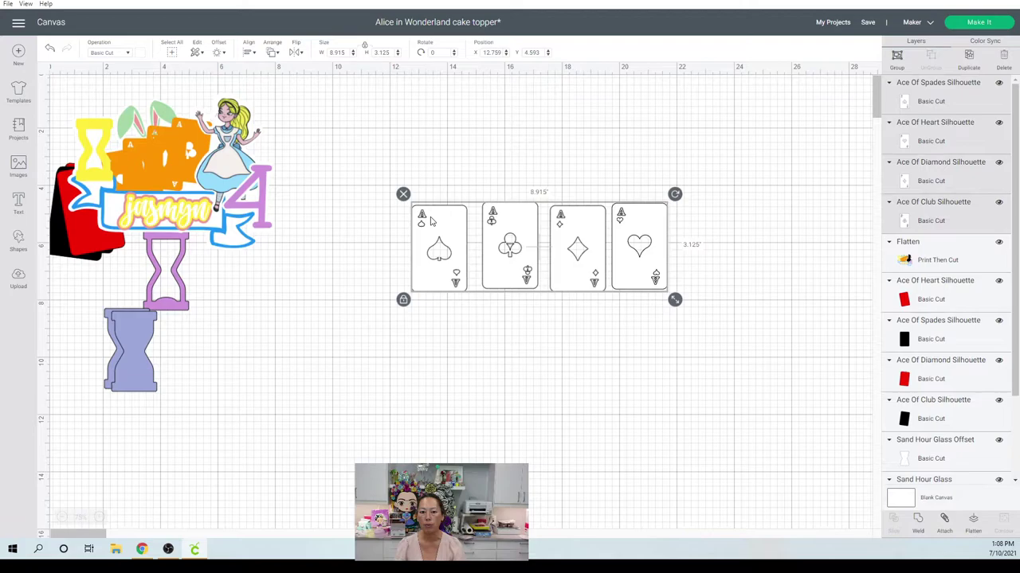
pyautogui.click(644, 255)
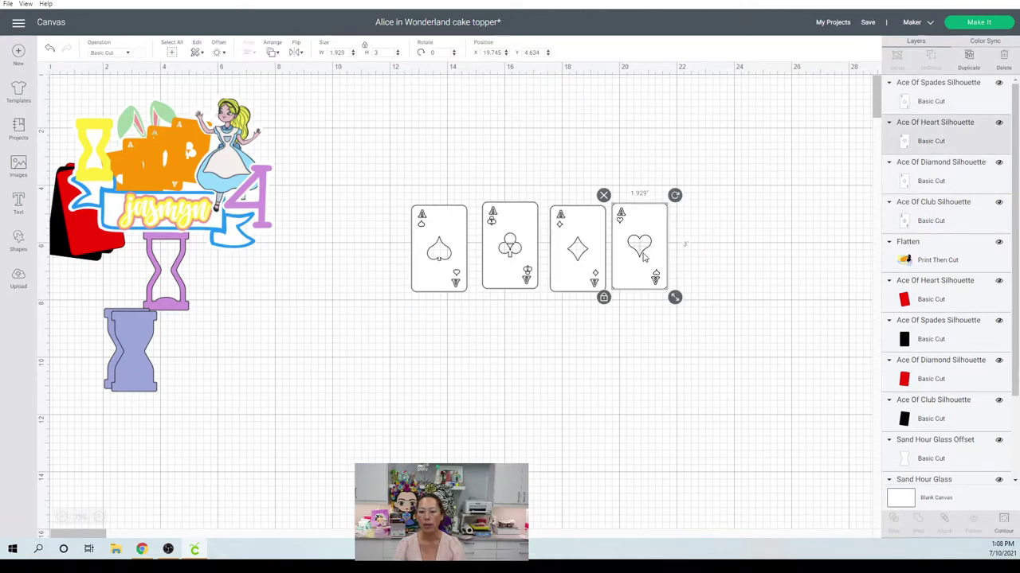
pyautogui.click(599, 247)
pyautogui.click(526, 245)
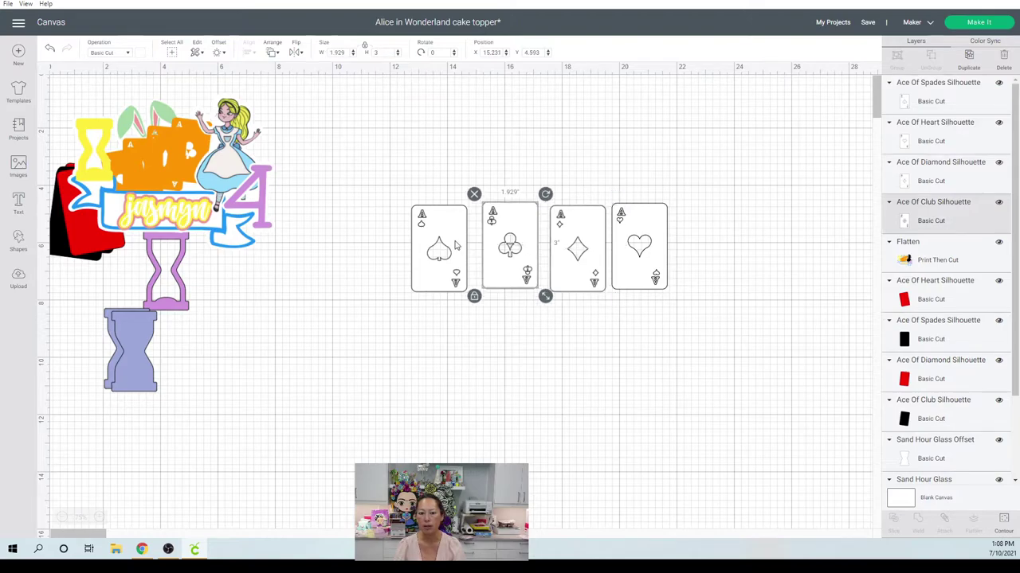
pyautogui.click(456, 246)
pyautogui.click(652, 253)
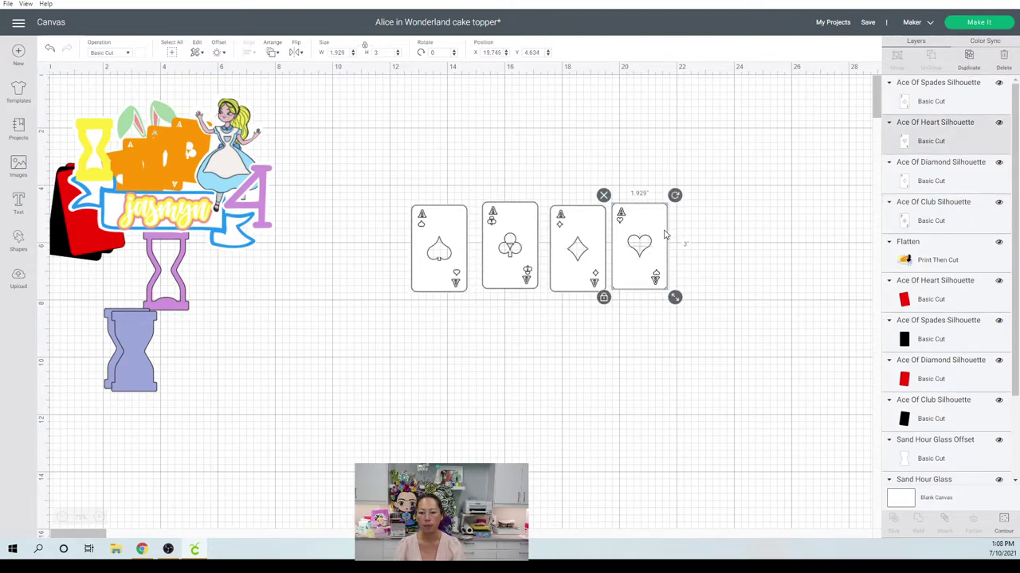
# Step: Duplicate the ace of hearts, hide all its contours, and colour the blank card red
pyautogui.hotkey('ctrl', 'd')
pyautogui.moveTo(666, 247); pyautogui.dragTo(660, 357)
pyautogui.click(1005, 521)
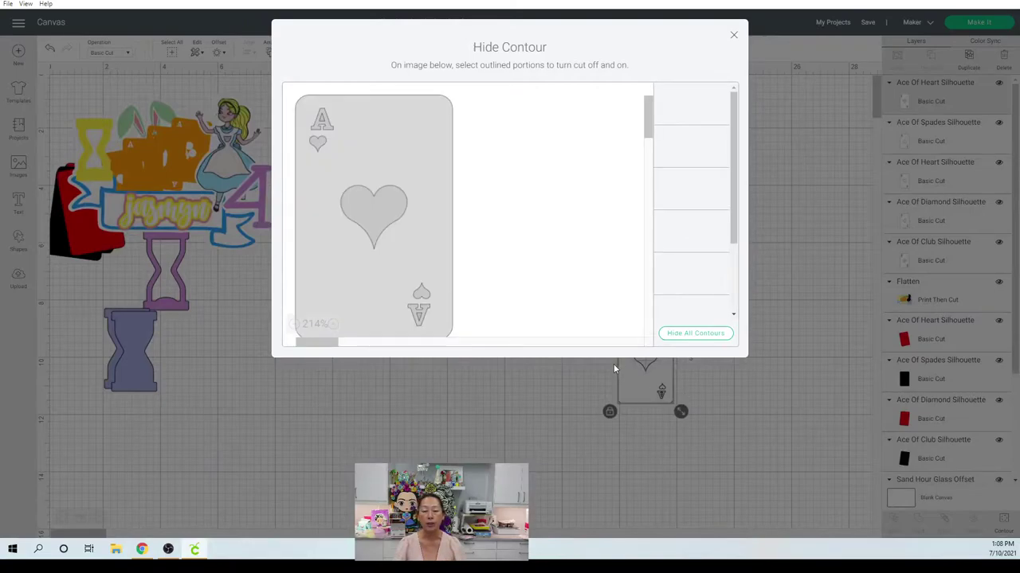
pyautogui.click(689, 337)
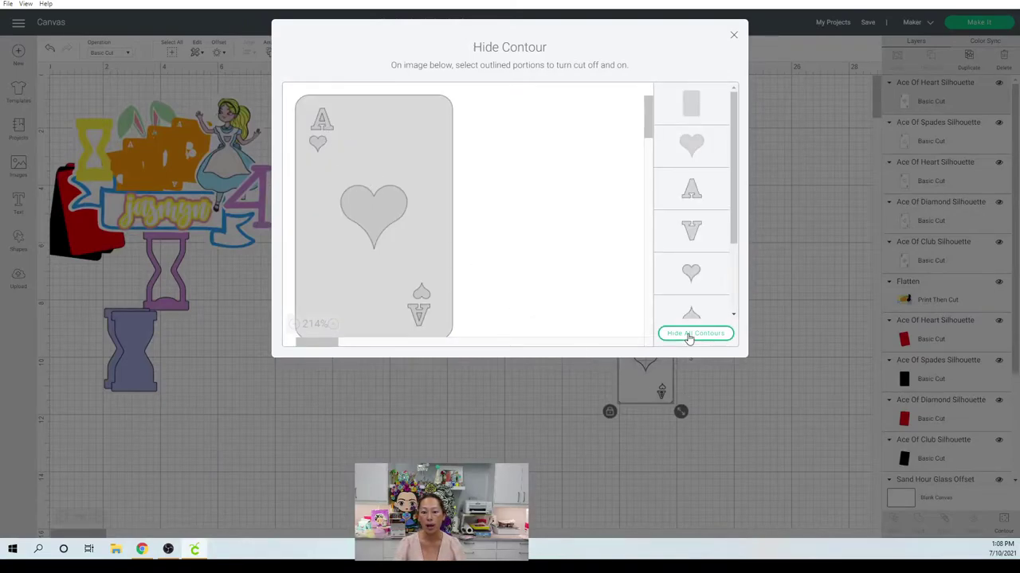
pyautogui.click(733, 35)
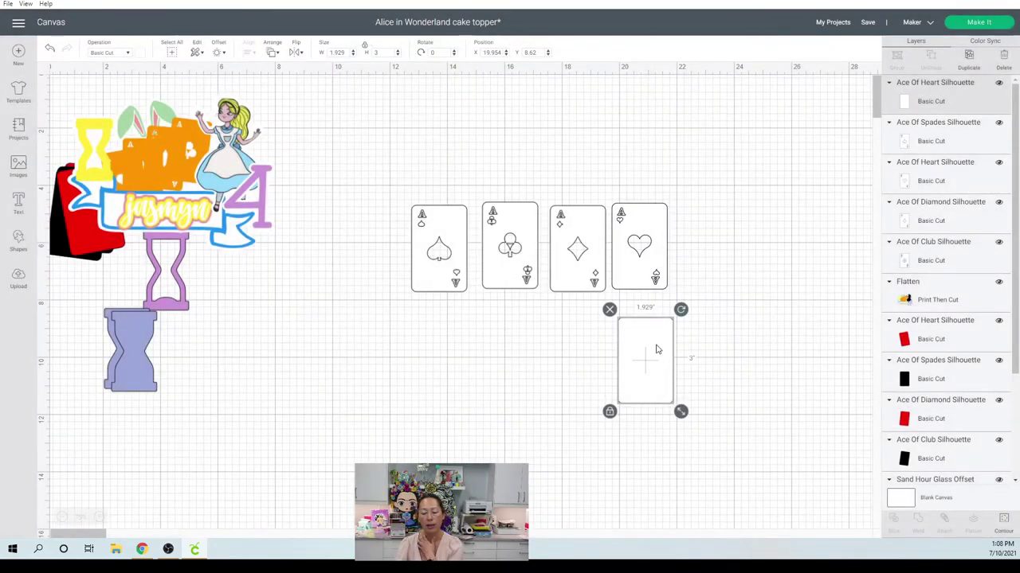
pyautogui.click(141, 55)
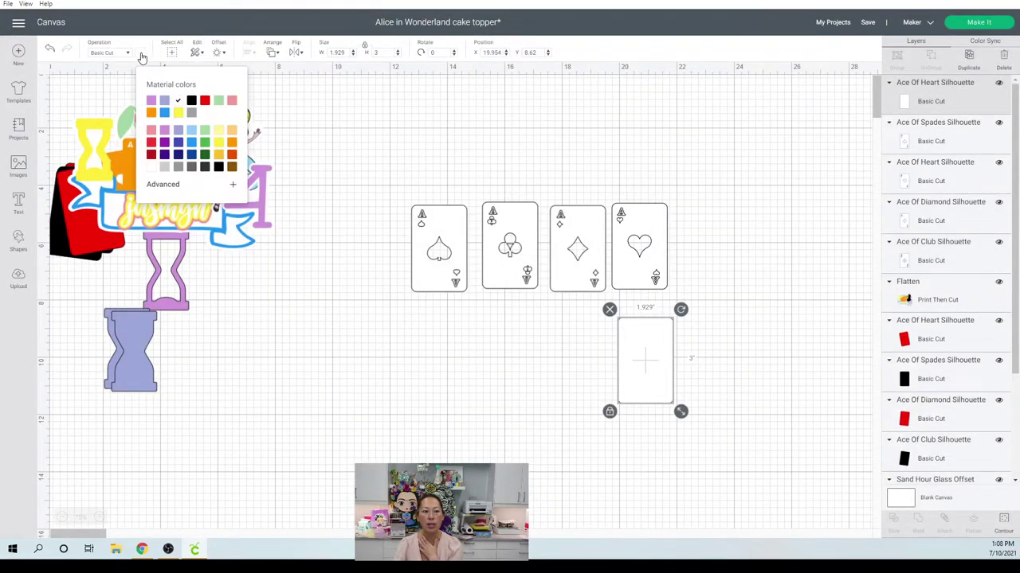
pyautogui.click(205, 101)
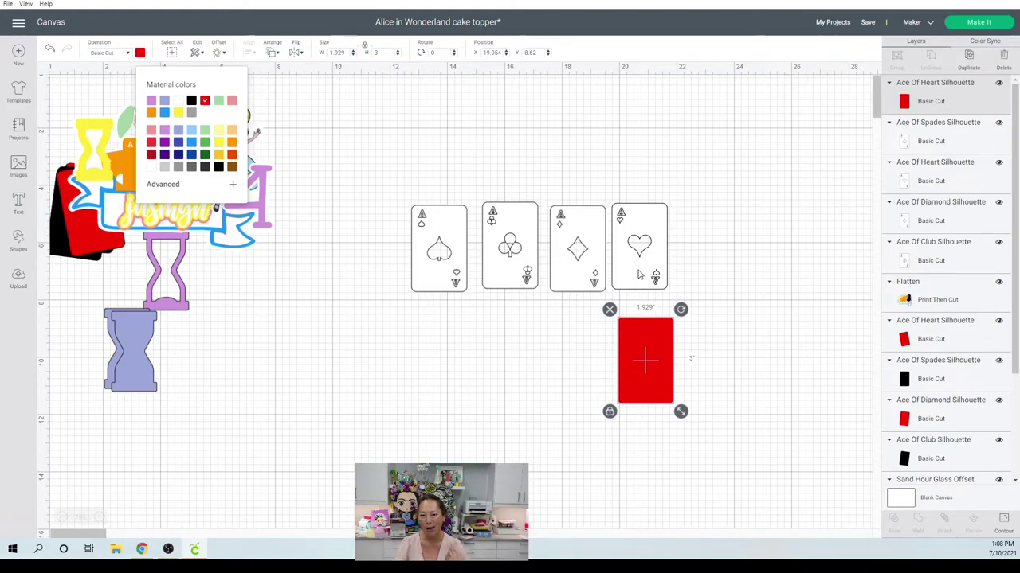
pyautogui.click(973, 73)
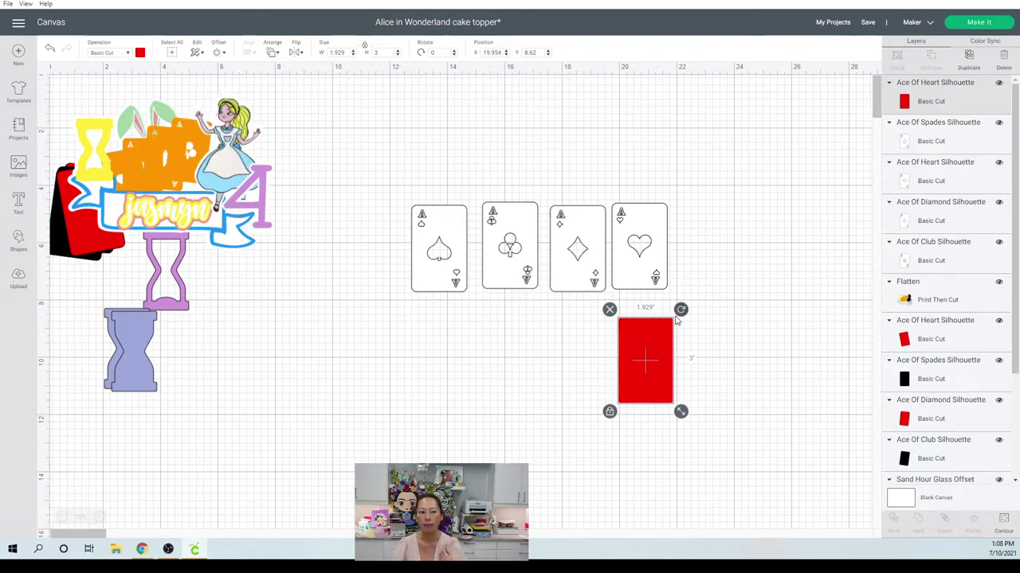
# Step: Copy the red card to the left and lay the ace of diamonds, sent to front, over it
pyautogui.moveTo(648, 366); pyautogui.dragTo(567, 355)
pyautogui.click(569, 299)
pyautogui.click(571, 275)
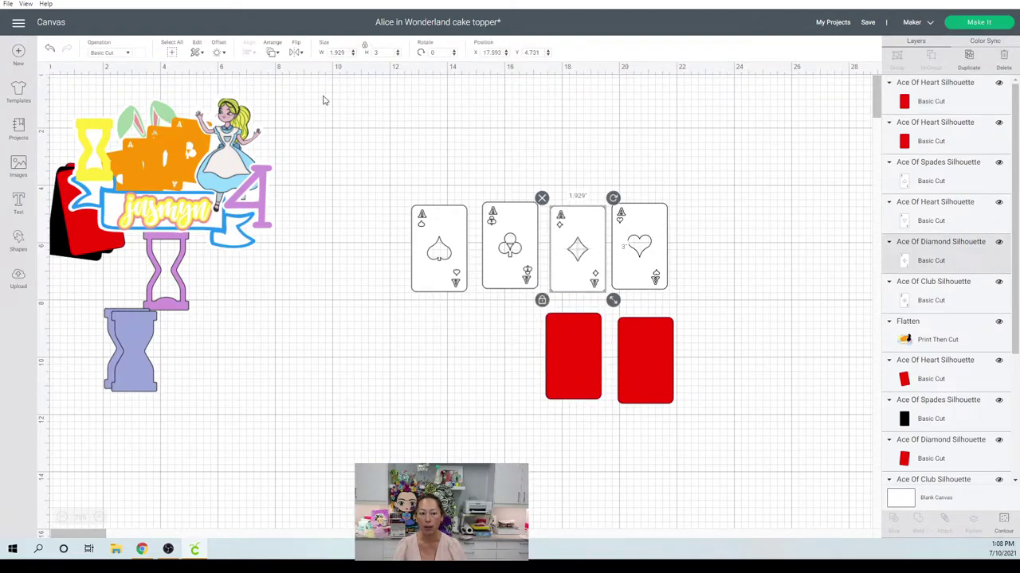
pyautogui.click(272, 52)
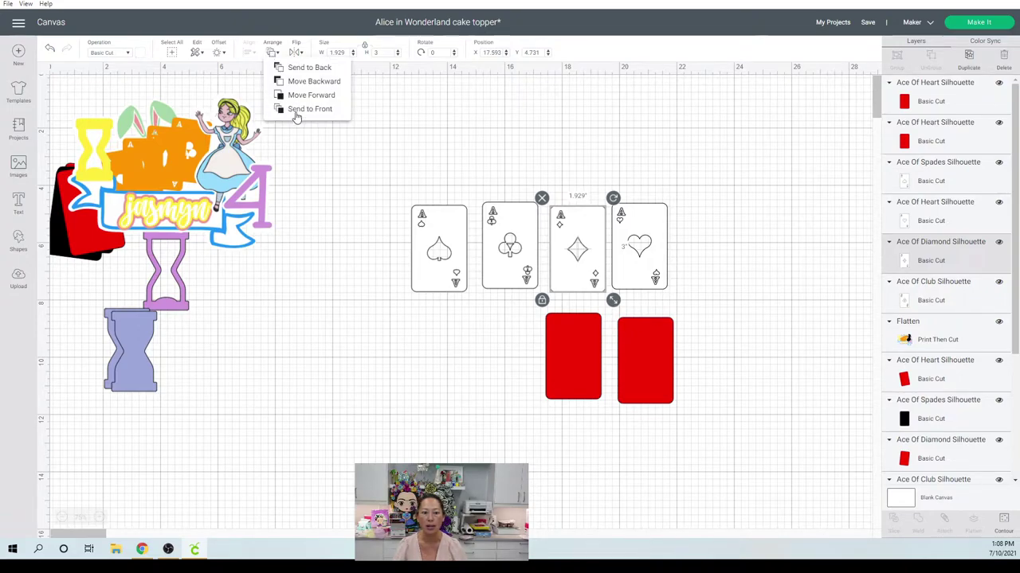
pyautogui.click(309, 109)
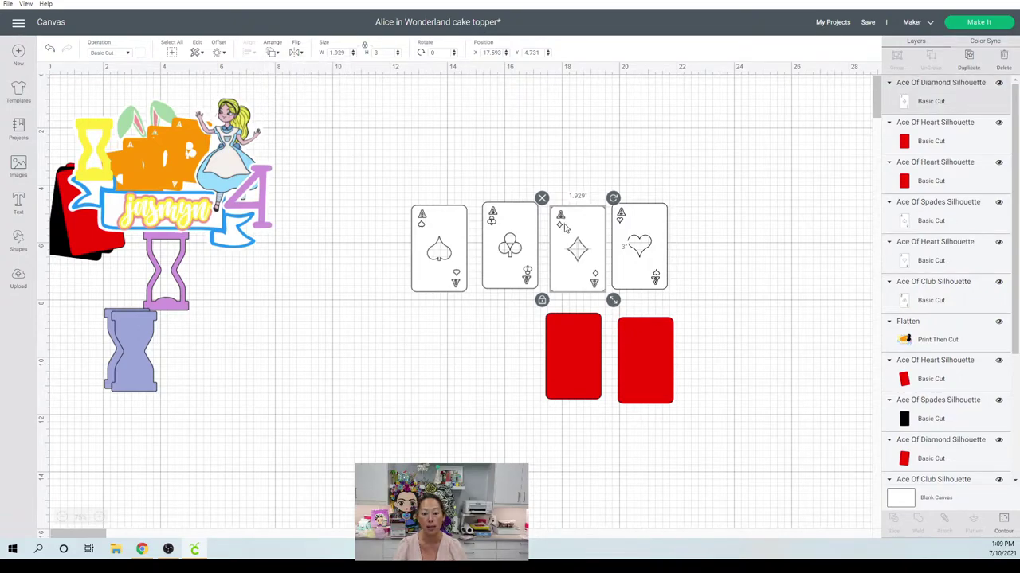
pyautogui.moveTo(564, 228); pyautogui.dragTo(559, 337)
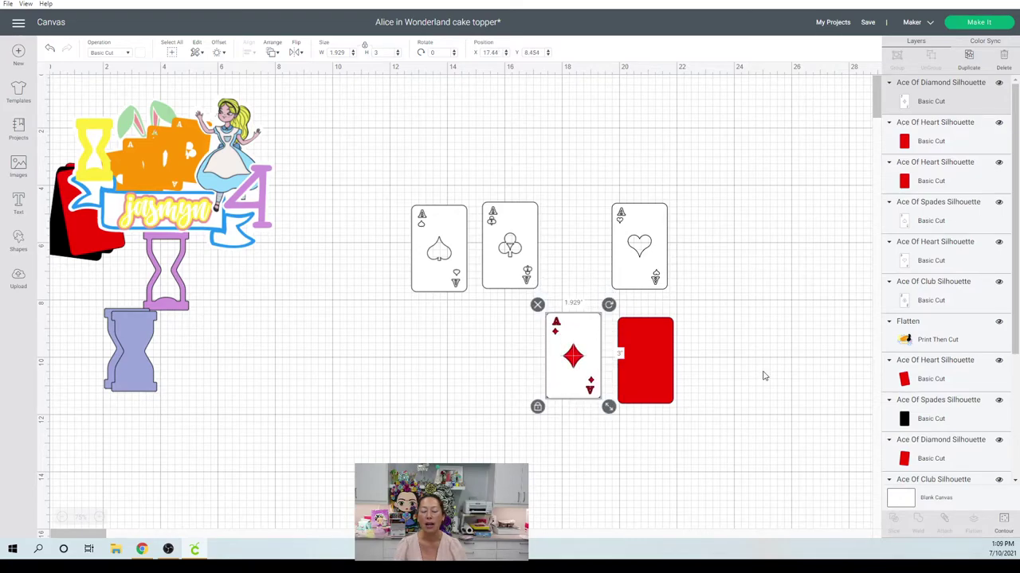
pyautogui.click(715, 387)
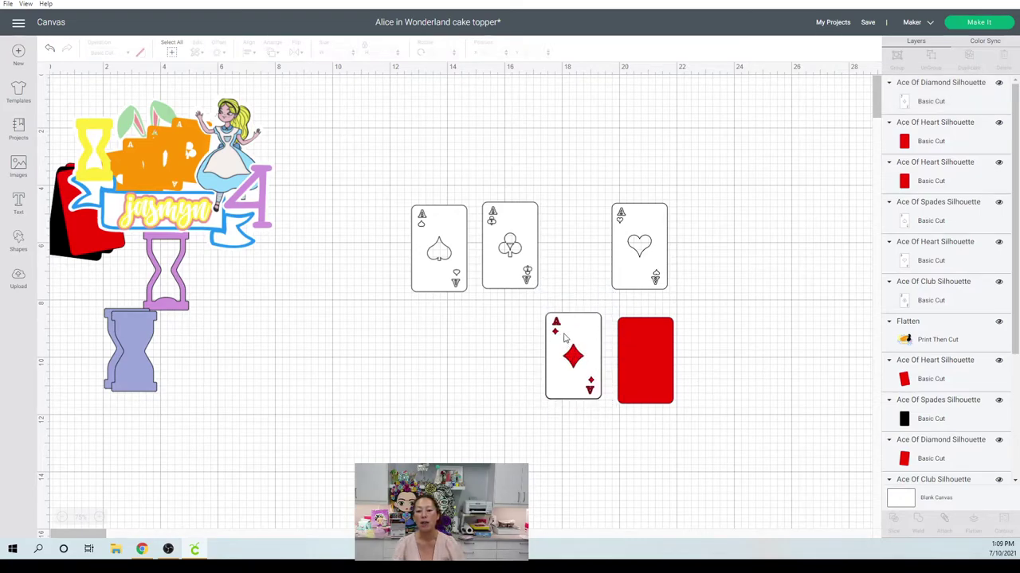
# Step: Duplicate the red backing card, make it black, and paste a second black card under the spades
pyautogui.click(636, 345)
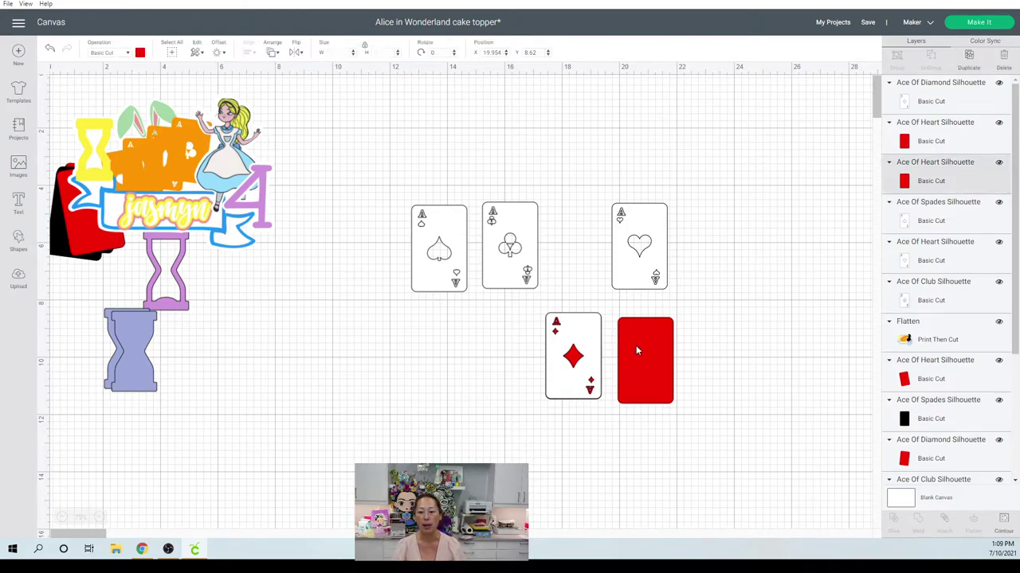
pyautogui.click(970, 56)
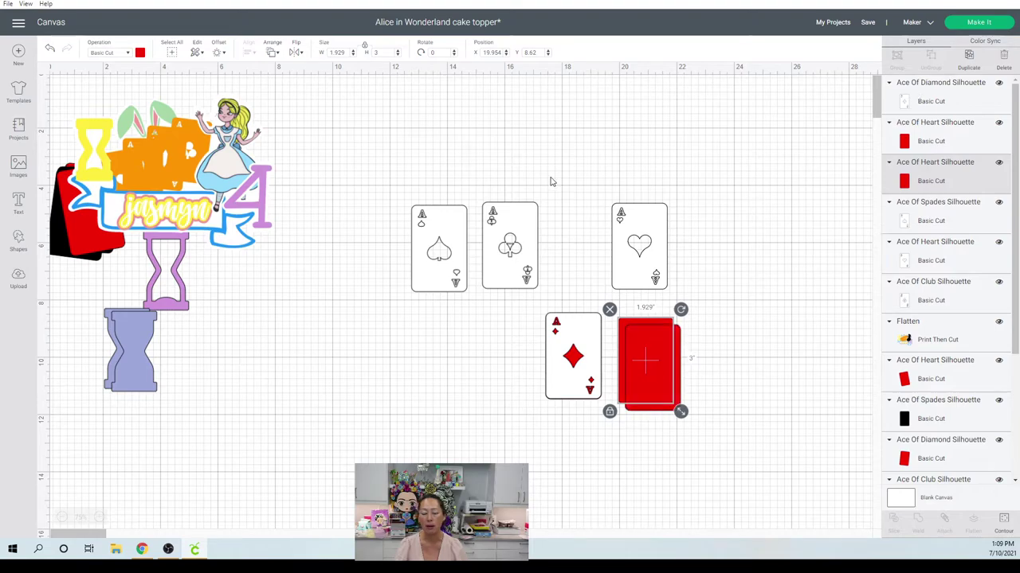
pyautogui.click(140, 52)
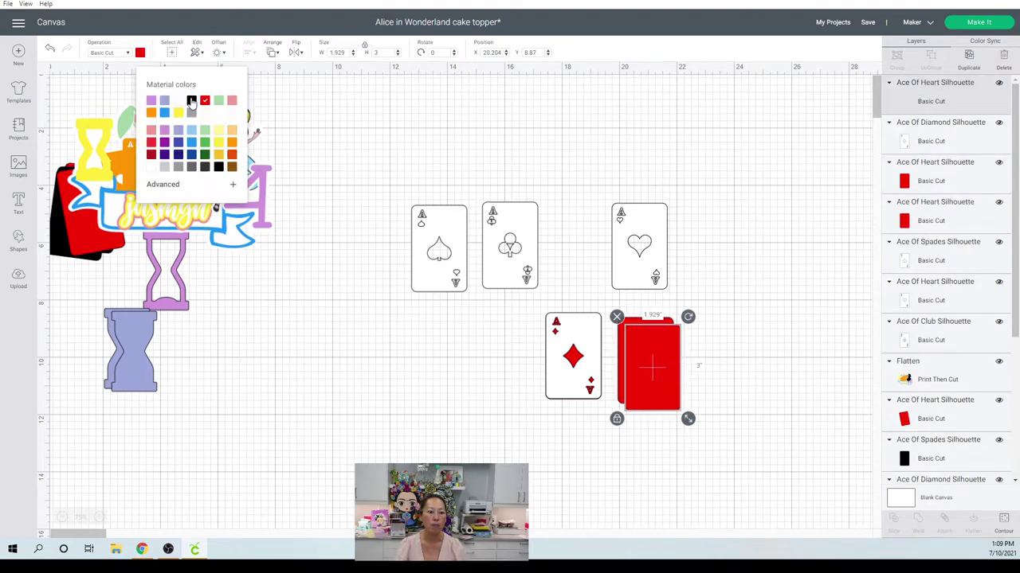
pyautogui.click(191, 100)
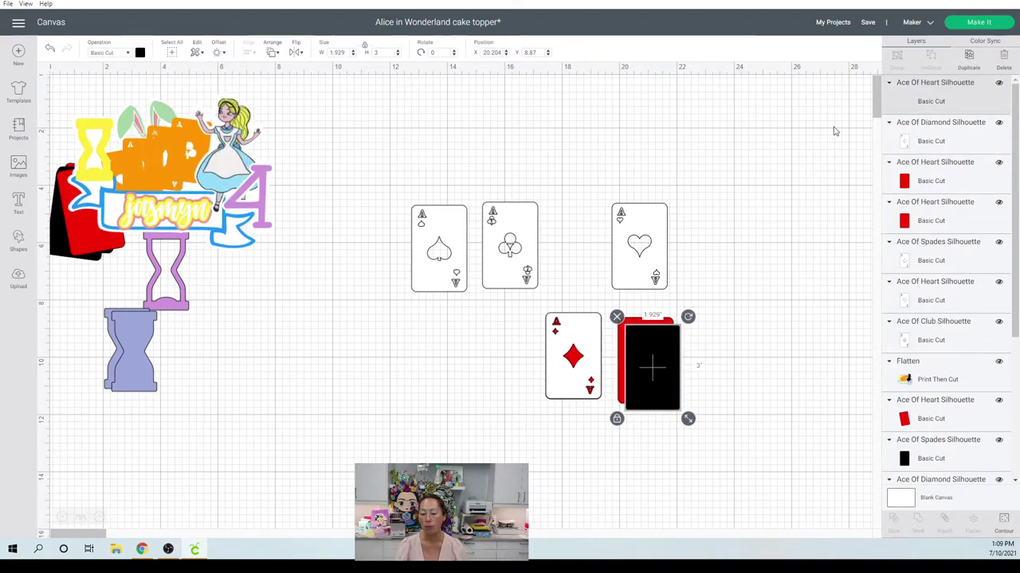
pyautogui.hotkey('ctrl', 'c')
pyautogui.hotkey('ctrl', 'v')
pyautogui.moveTo(660, 360); pyautogui.dragTo(443, 341)
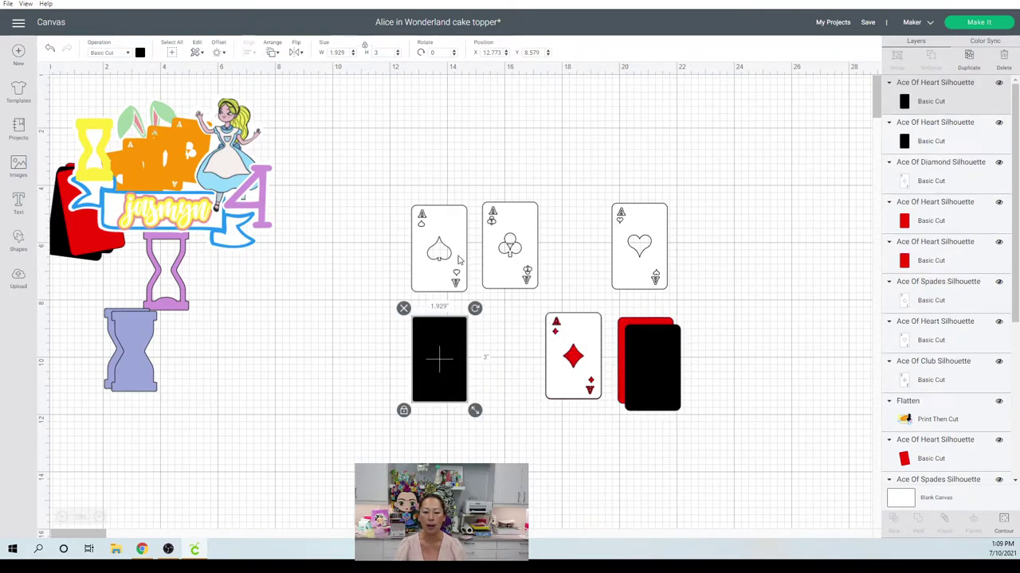
# Step: Bring the three white aces in the top row to the front
pyautogui.moveTo(403, 190); pyautogui.dragTo(669, 243)
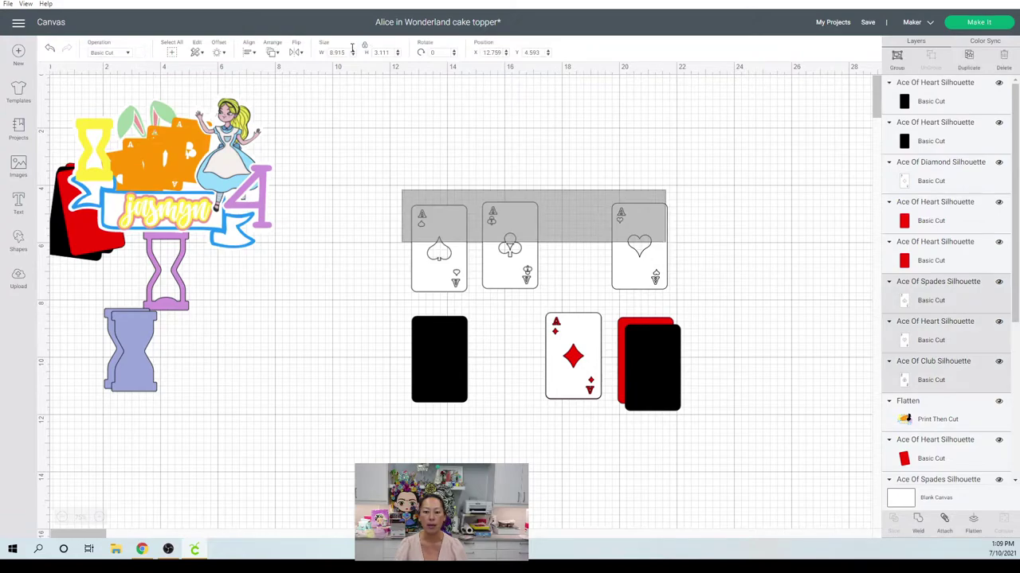
pyautogui.click(272, 53)
pyautogui.click(310, 109)
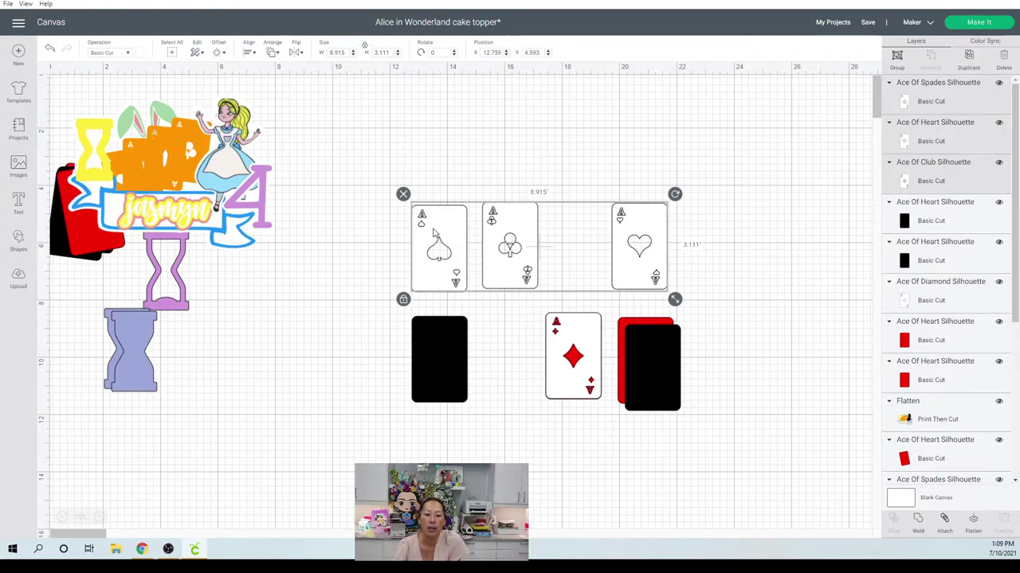
pyautogui.click(433, 148)
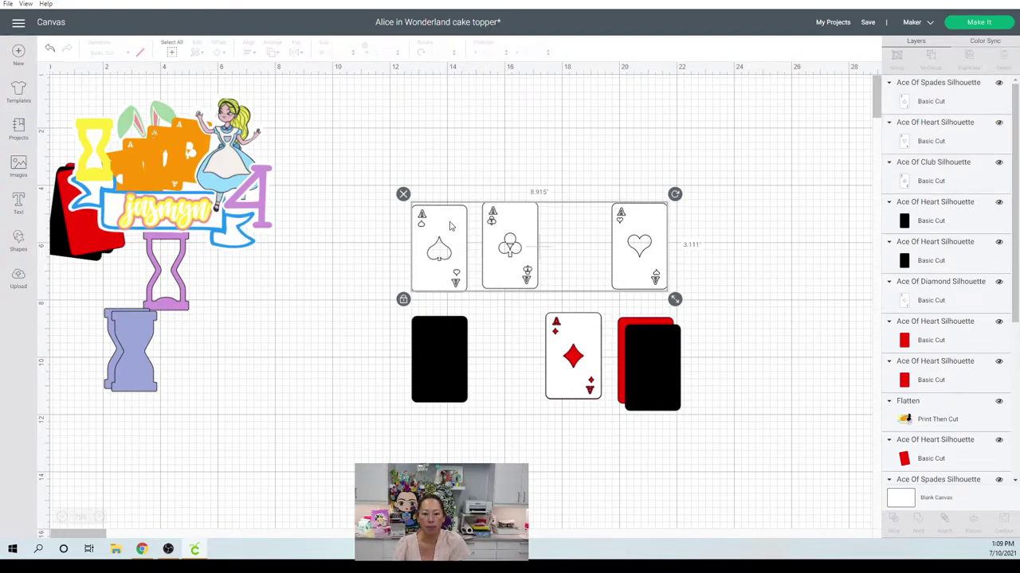
# Step: Centre the ace of spades on a black backing card, group them, and move the group up-left
pyautogui.moveTo(440, 252); pyautogui.dragTo(446, 340)
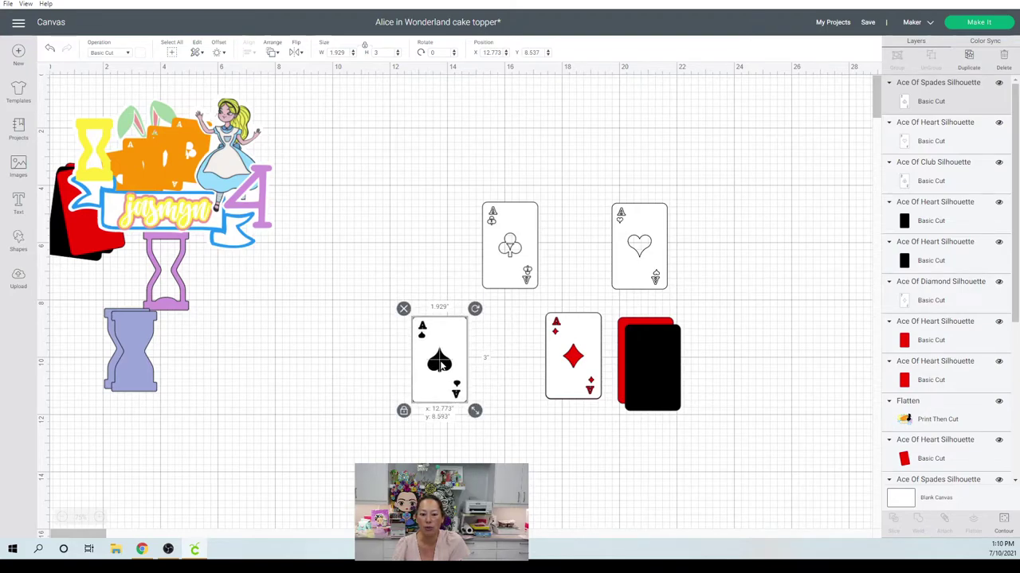
pyautogui.click(457, 460)
pyautogui.click(454, 390)
pyautogui.moveTo(488, 434); pyautogui.dragTo(414, 349)
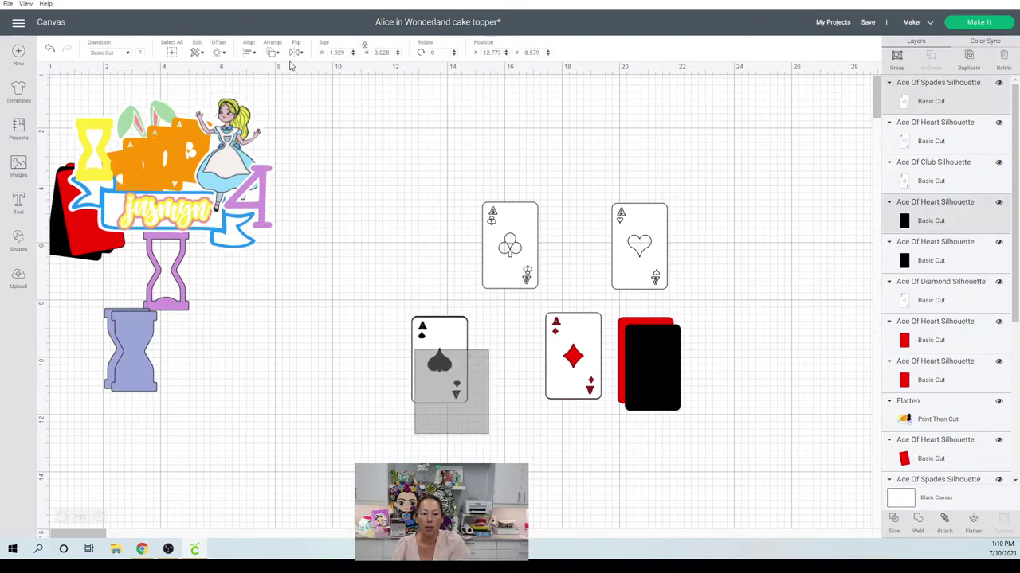
pyautogui.click(249, 52)
pyautogui.click(284, 166)
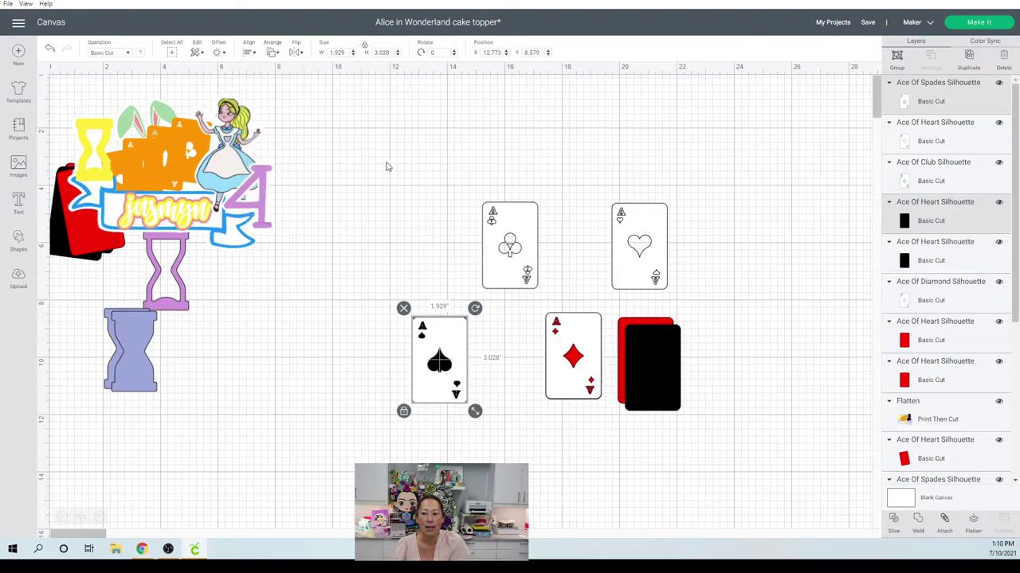
pyautogui.click(896, 58)
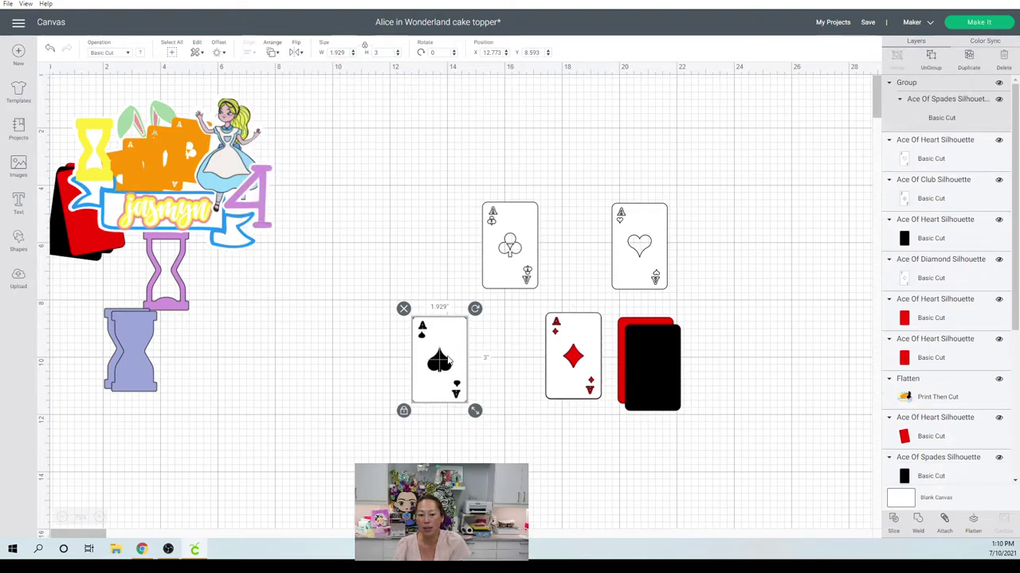
pyautogui.moveTo(443, 373); pyautogui.dragTo(381, 301)
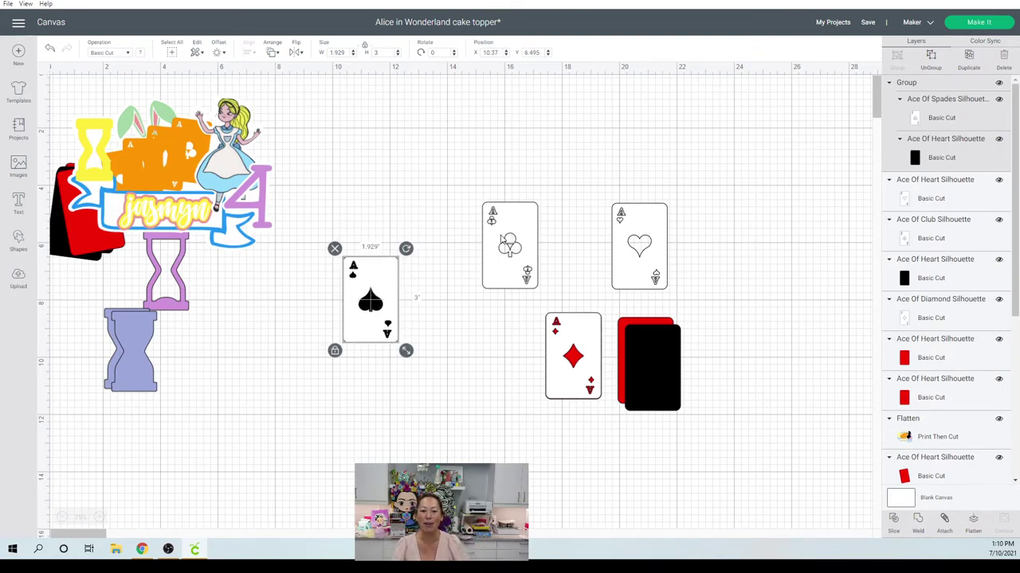
# Step: Put the other black card behind the ace of clubs and centre them
pyautogui.moveTo(655, 352); pyautogui.dragTo(497, 232)
pyautogui.click(250, 53)
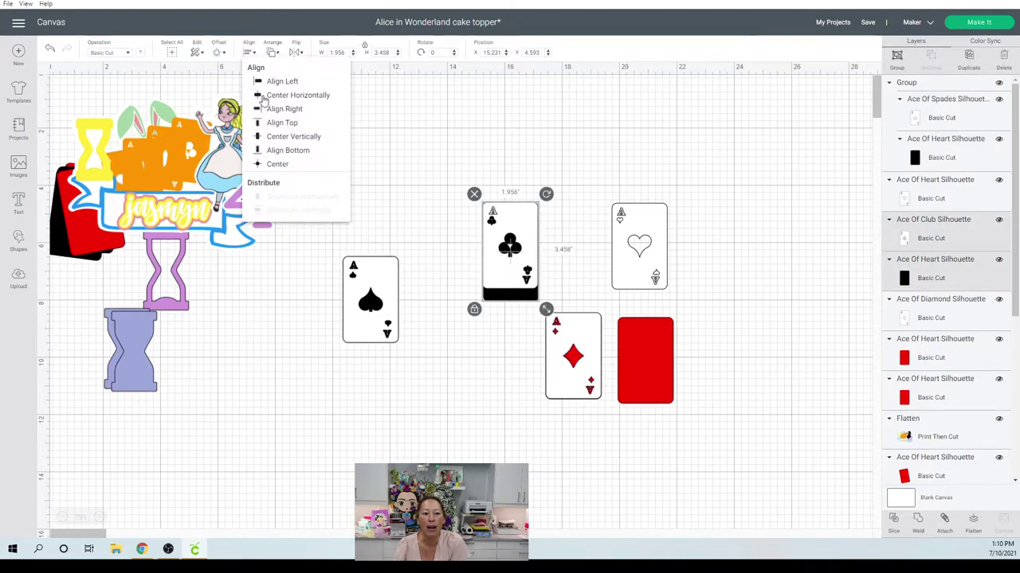
pyautogui.click(276, 163)
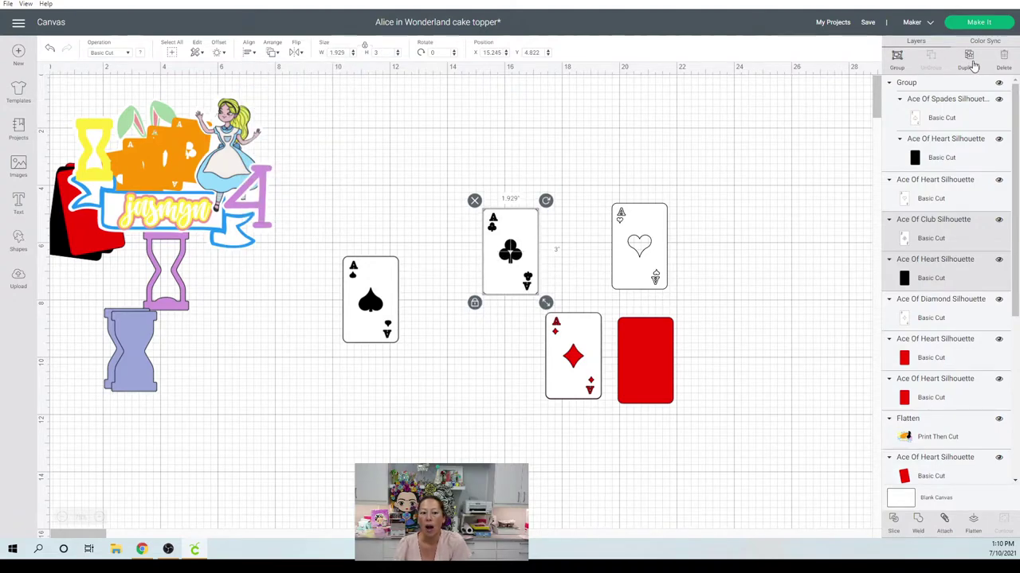
# Step: Group the ace of clubs with its black card and slide it left beside the spades group
pyautogui.click(896, 61)
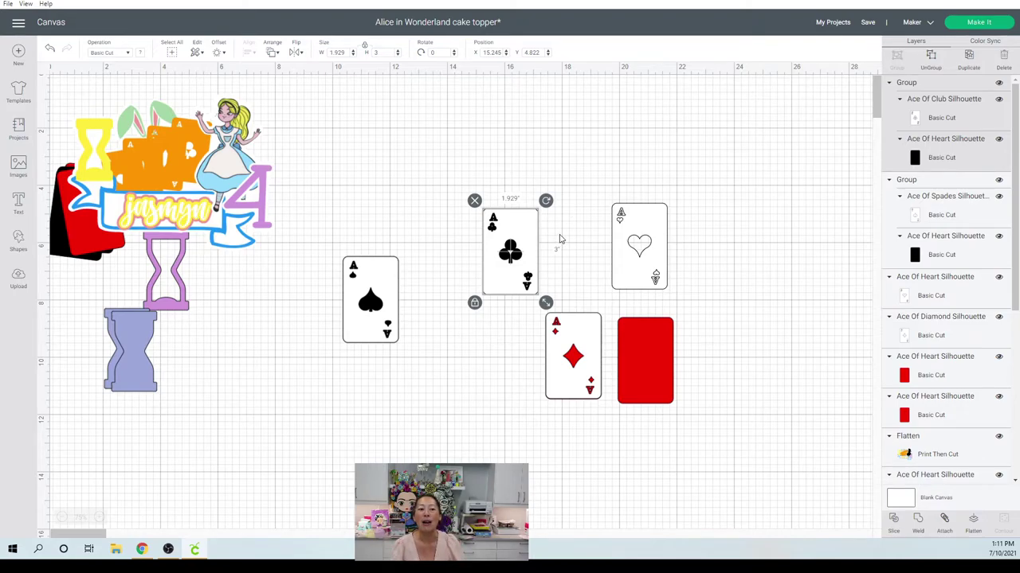
pyautogui.moveTo(506, 235); pyautogui.dragTo(438, 238)
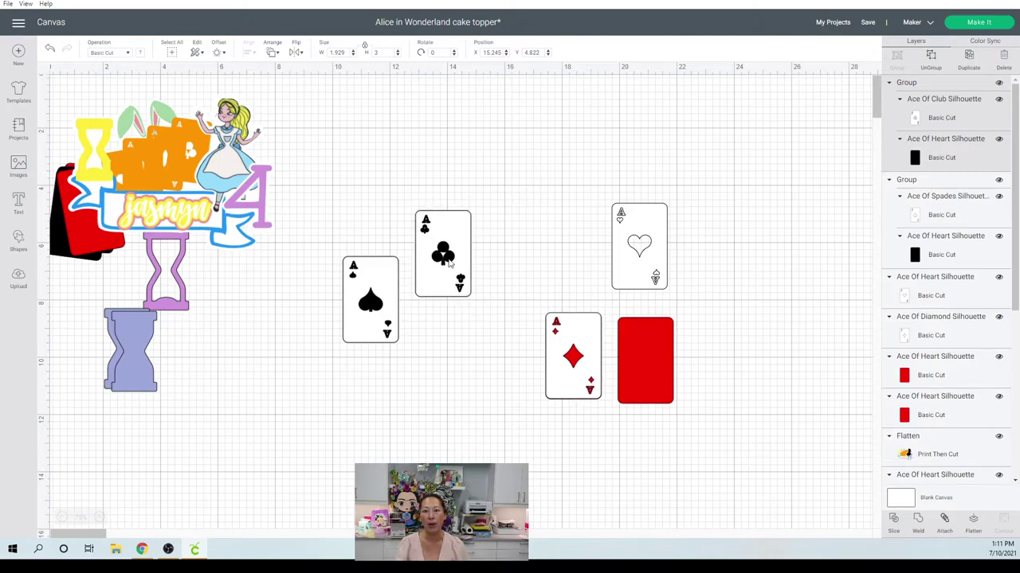
pyautogui.click(451, 266)
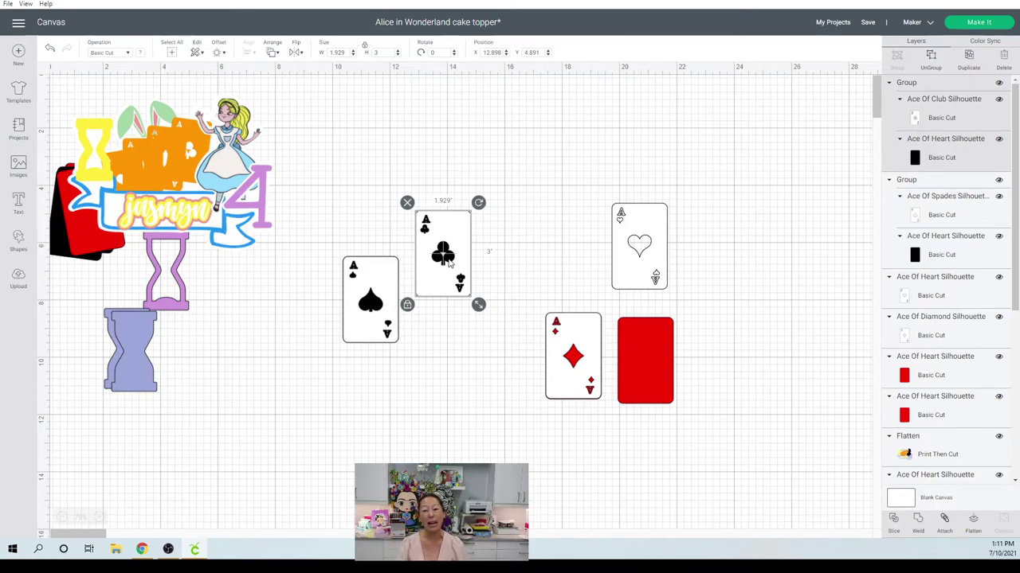
# Step: Center the diamond ace on its red backing, group them, and move it onto the club card
pyautogui.click(550, 424)
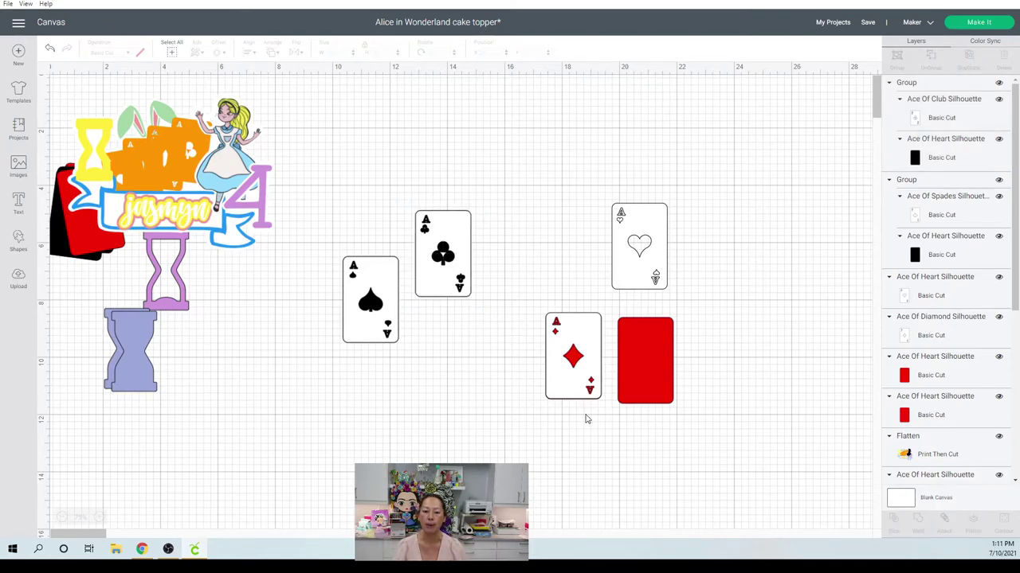
pyautogui.click(578, 386)
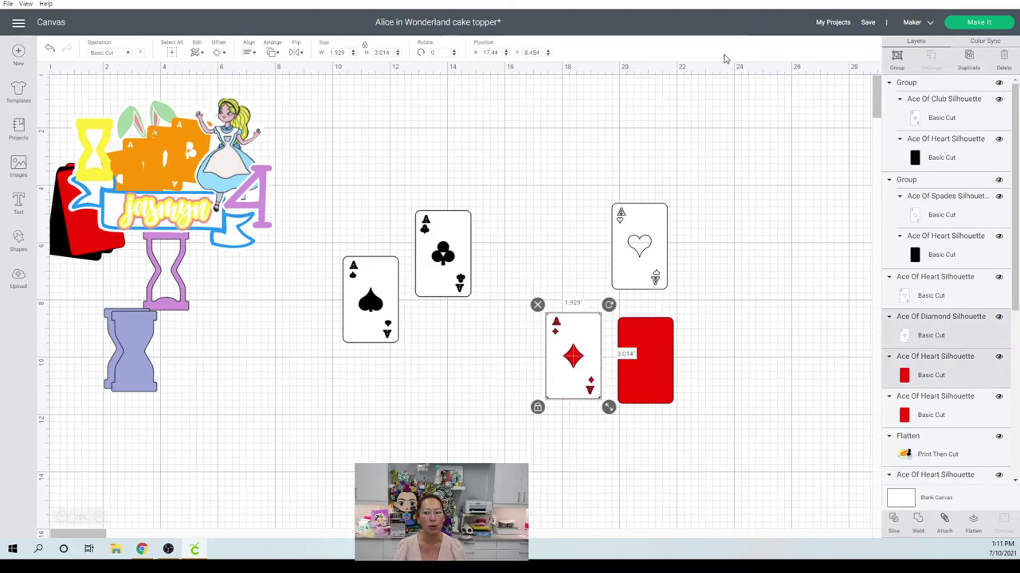
pyautogui.click(242, 52)
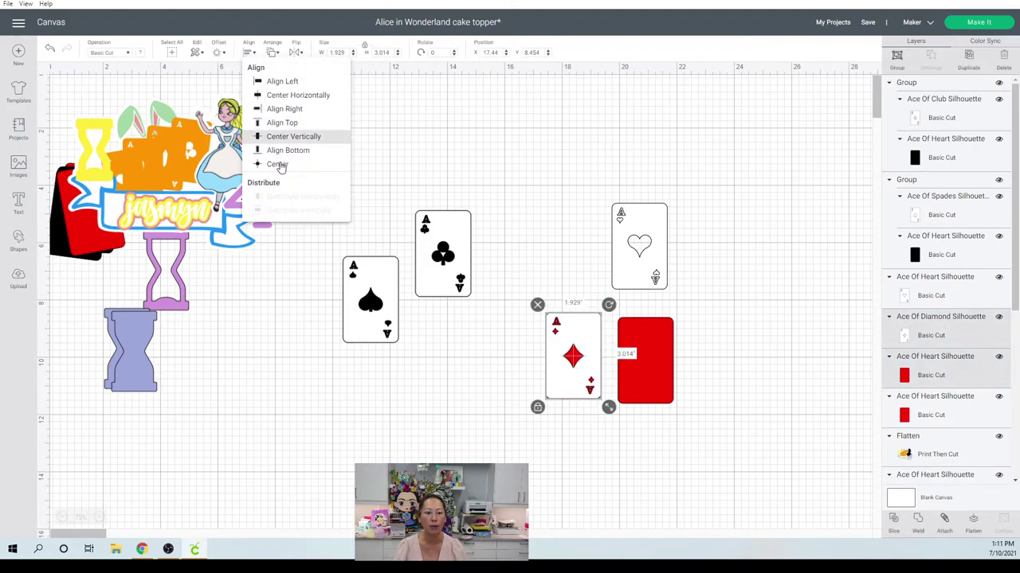
pyautogui.click(277, 164)
pyautogui.click(898, 60)
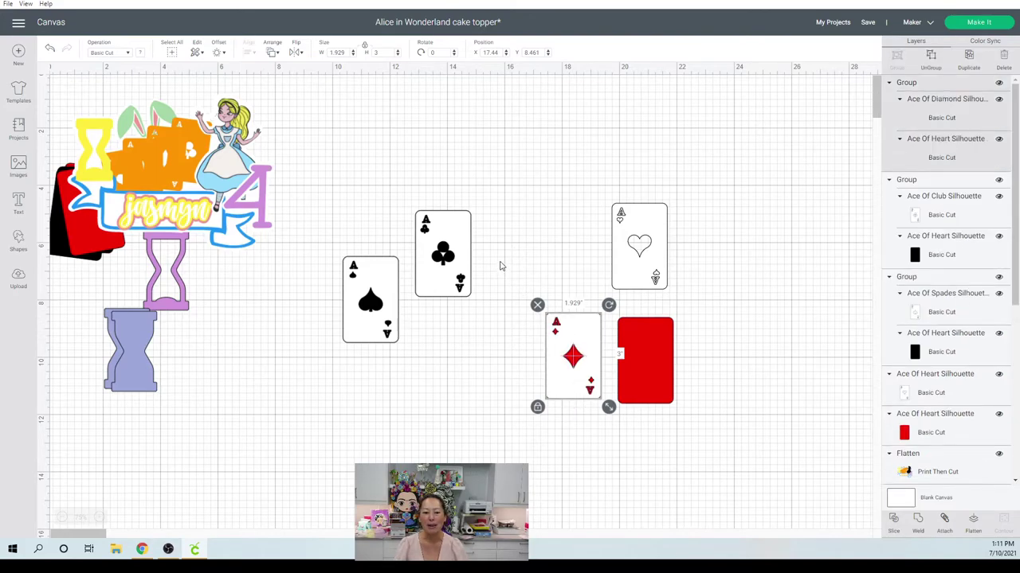
pyautogui.moveTo(558, 333); pyautogui.dragTo(474, 243)
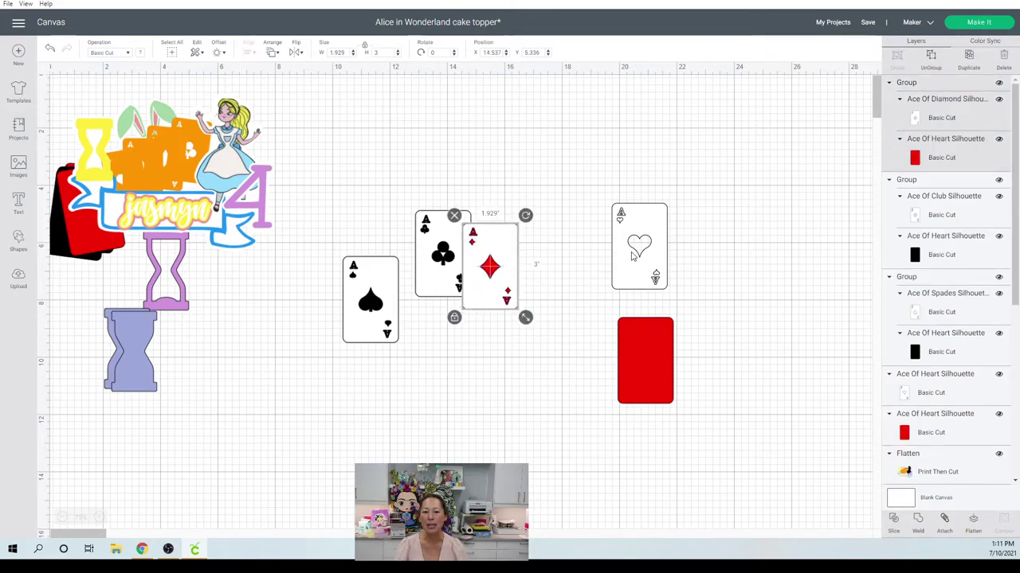
# Step: Place the white heart ace on its red backing, center them and group the two layers
pyautogui.moveTo(632, 276); pyautogui.dragTo(638, 391)
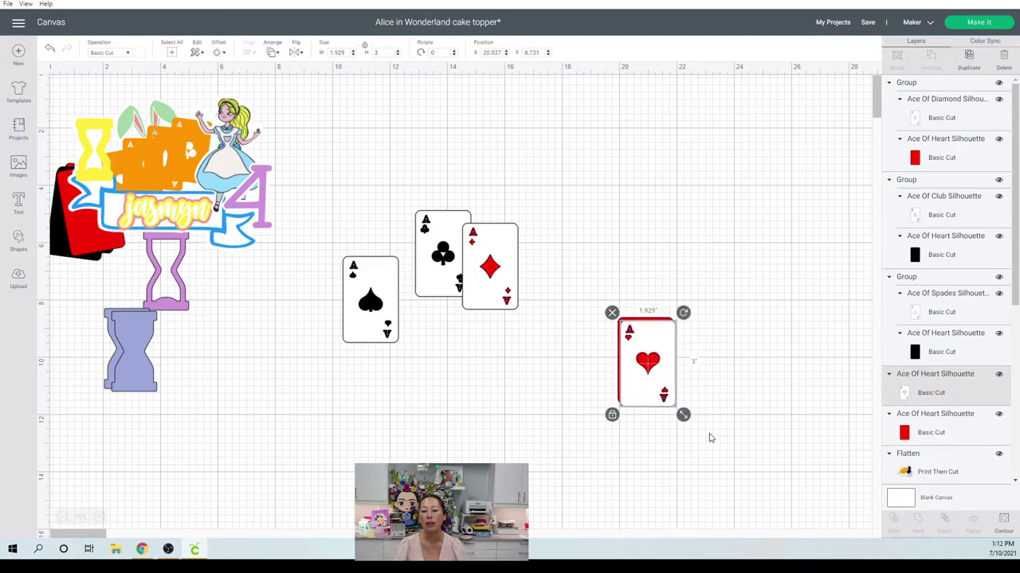
pyautogui.click(693, 435)
pyautogui.moveTo(691, 435); pyautogui.dragTo(603, 335)
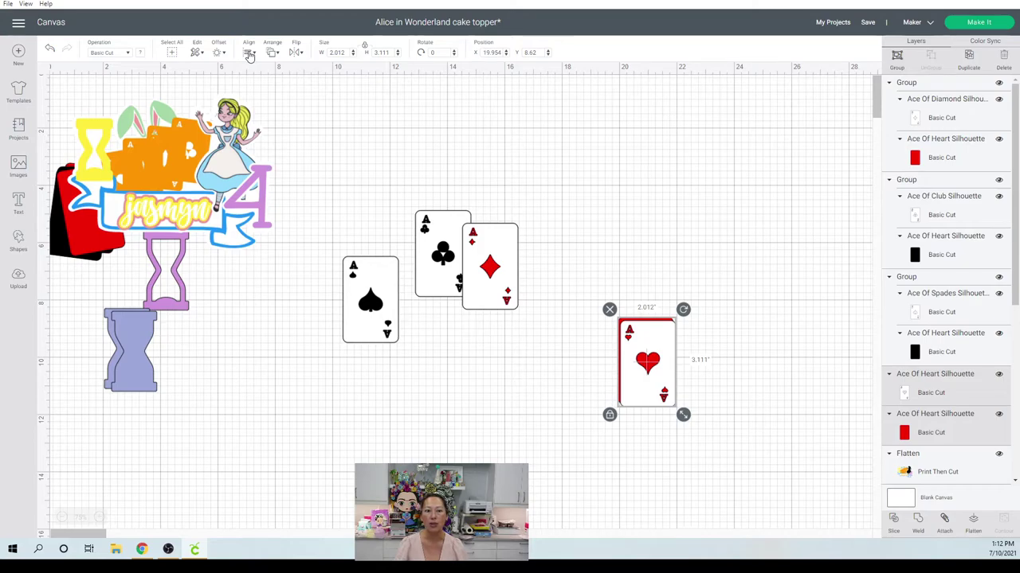
pyautogui.click(249, 53)
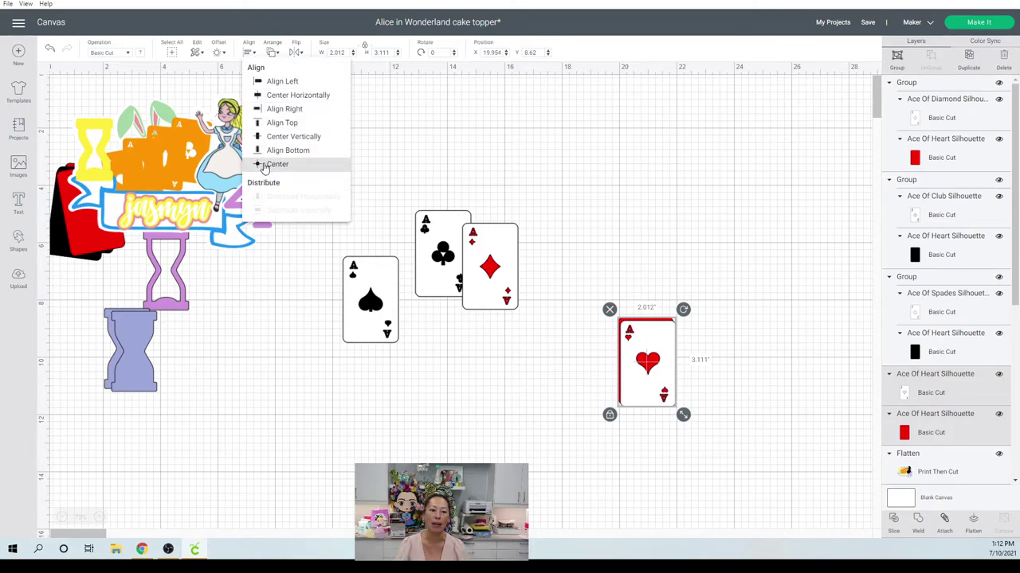
pyautogui.click(271, 163)
pyautogui.click(897, 59)
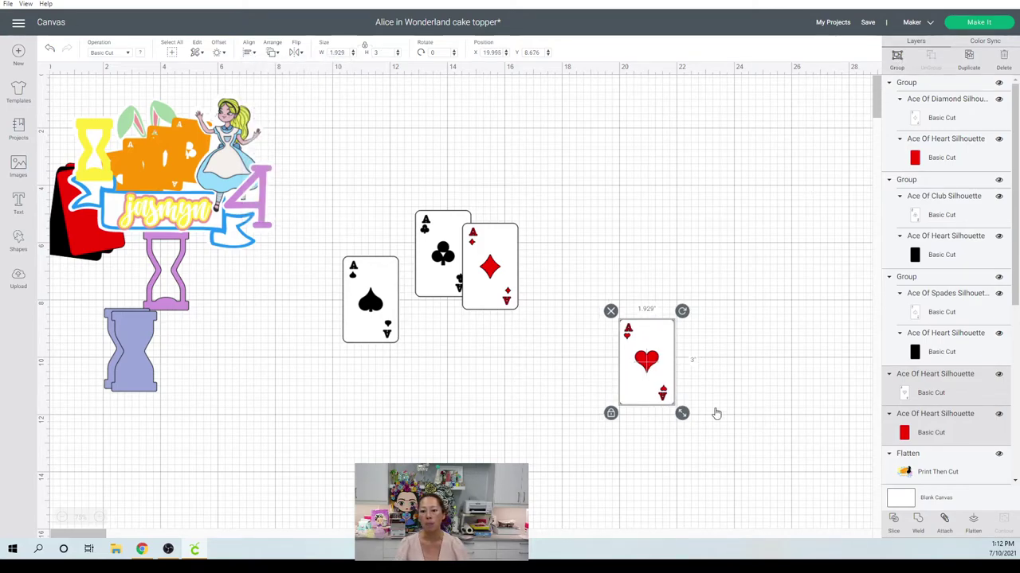
pyautogui.click(316, 335)
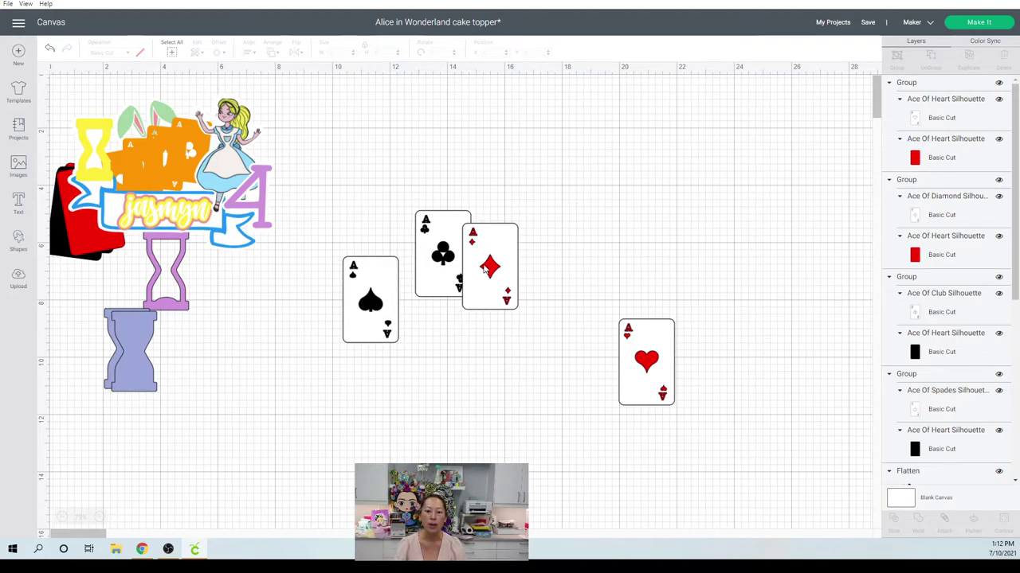
# Step: Overlap the heart, club and diamond aces with a slight tilt, diamond sent behind the club
pyautogui.moveTo(646, 359); pyautogui.dragTo(439, 193)
pyautogui.moveTo(475, 149)
pyautogui.mouseDown()
pyautogui.moveTo(478, 164)
pyautogui.moveTo(470, 153)
pyautogui.mouseUp()
pyautogui.click(490, 267)
pyautogui.moveTo(490, 267); pyautogui.dragTo(662, 316)
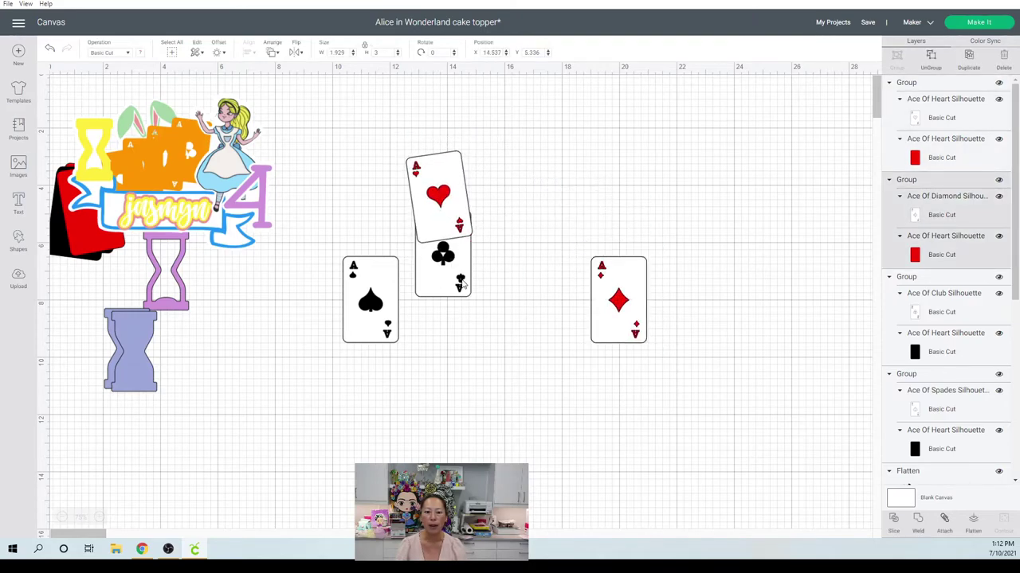
pyautogui.click(462, 278)
pyautogui.moveTo(462, 278); pyautogui.dragTo(474, 202)
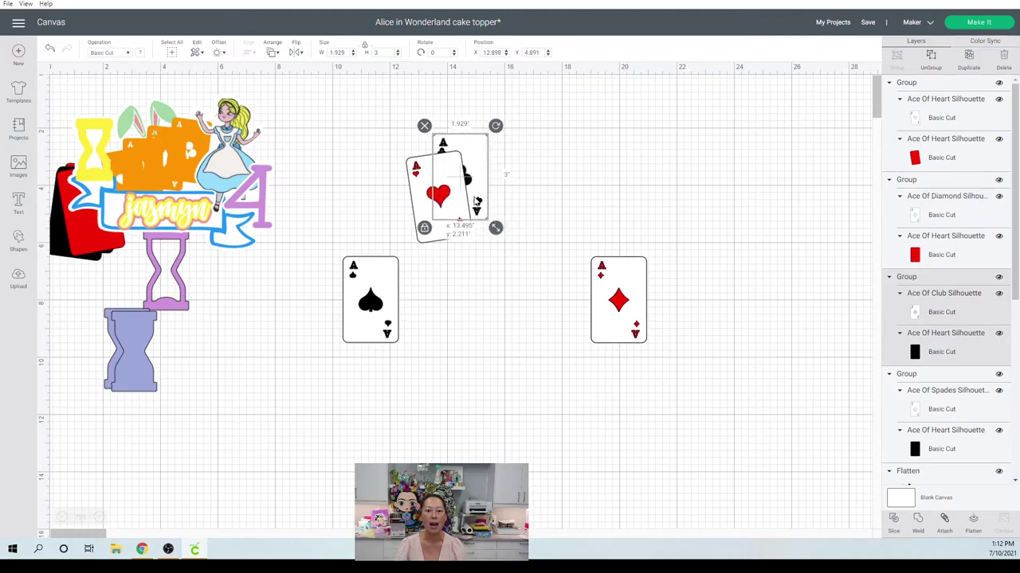
pyautogui.click(370, 290)
pyautogui.moveTo(619, 297); pyautogui.dragTo(495, 152)
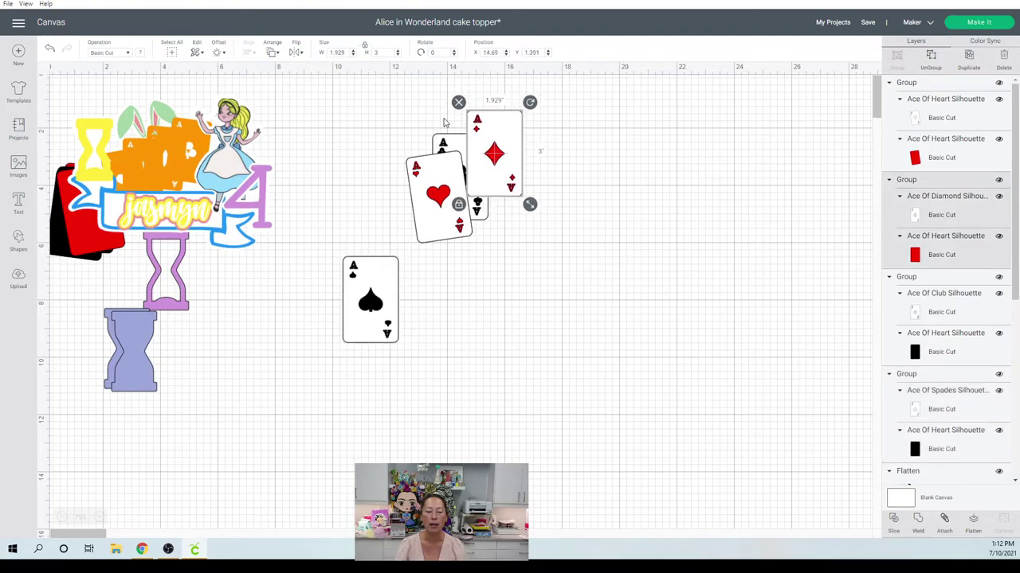
pyautogui.click(271, 52)
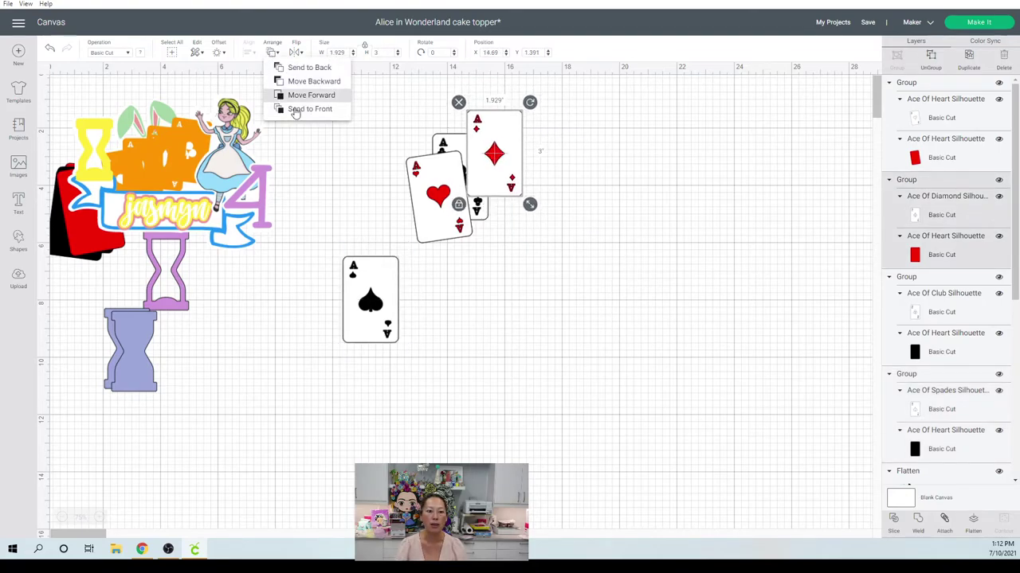
pyautogui.click(297, 68)
# Step: Tuck the spade ace partly under the diamond card and send it to the back
pyautogui.click(365, 305)
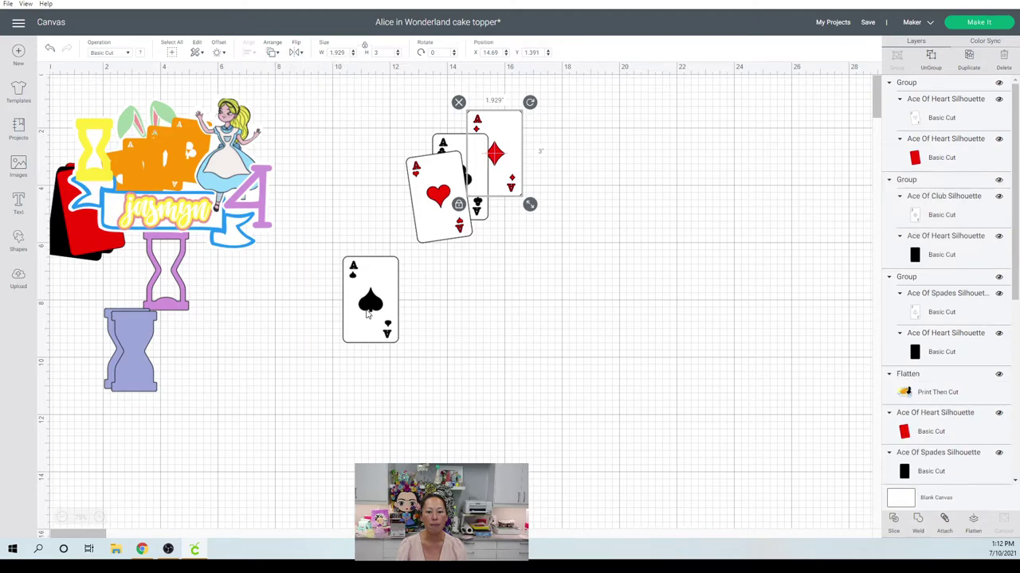
pyautogui.click(368, 309)
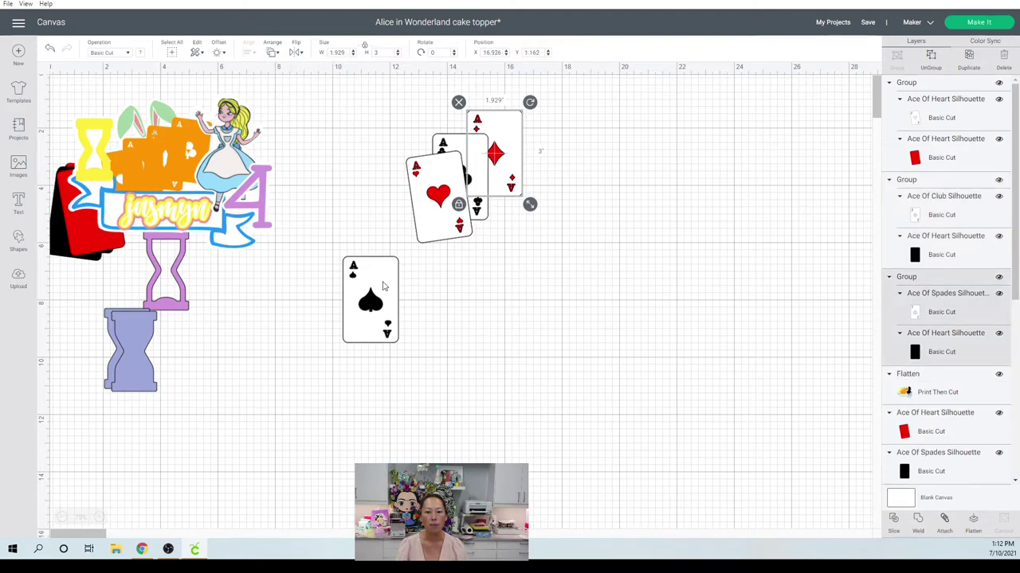
pyautogui.click(375, 294)
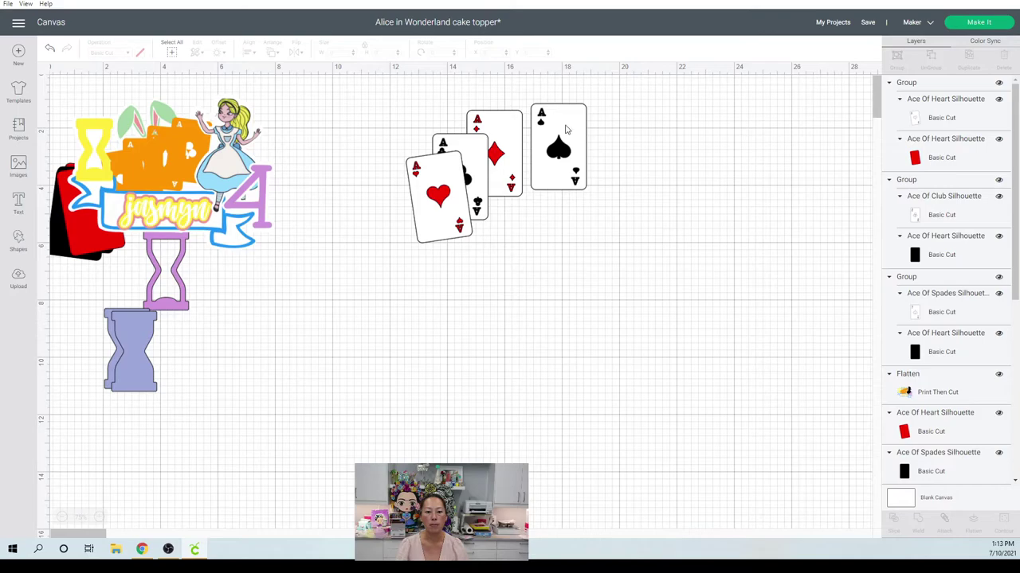
pyautogui.moveTo(567, 129); pyautogui.dragTo(529, 120)
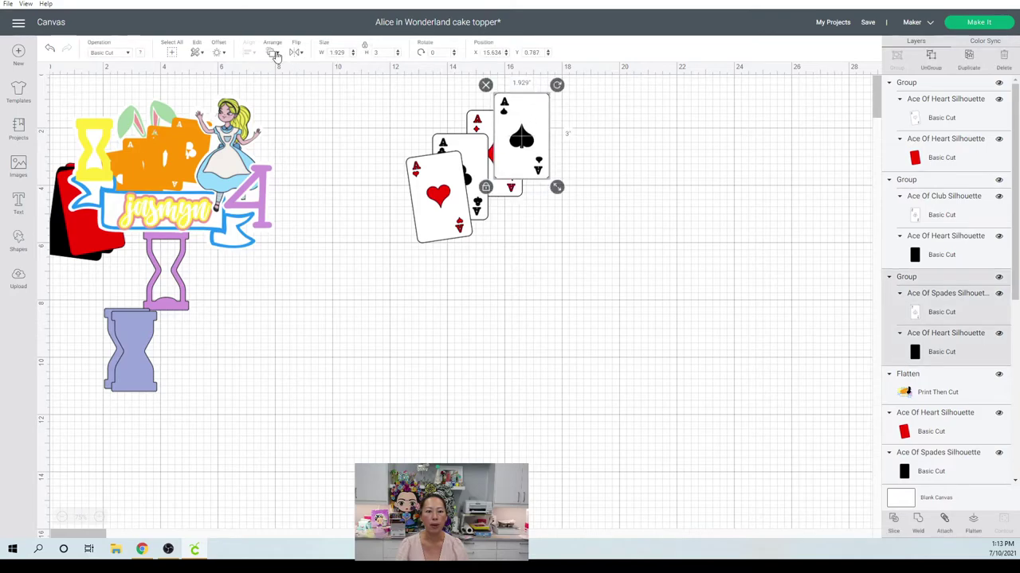
pyautogui.click(274, 54)
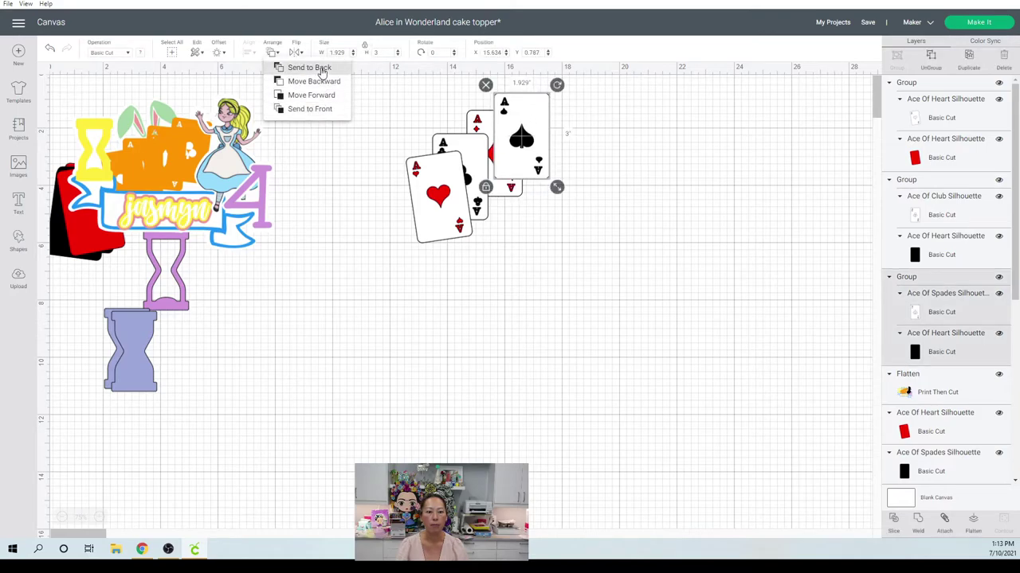
pyautogui.click(322, 70)
pyautogui.moveTo(531, 118); pyautogui.dragTo(535, 114)
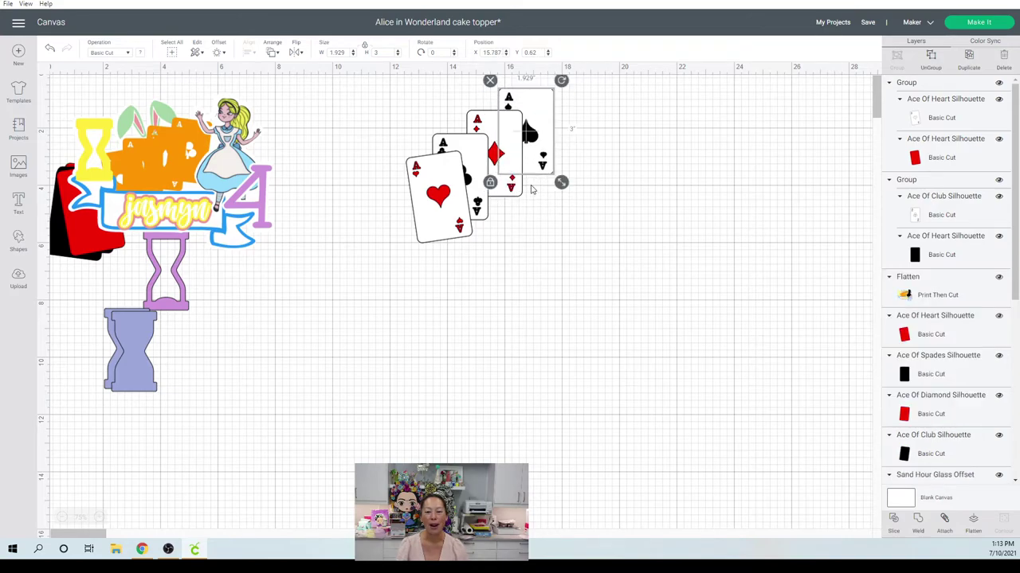
# Step: Move the four-card fan down together and tilt the whole spread slightly
pyautogui.moveTo(590, 245); pyautogui.dragTo(440, 118)
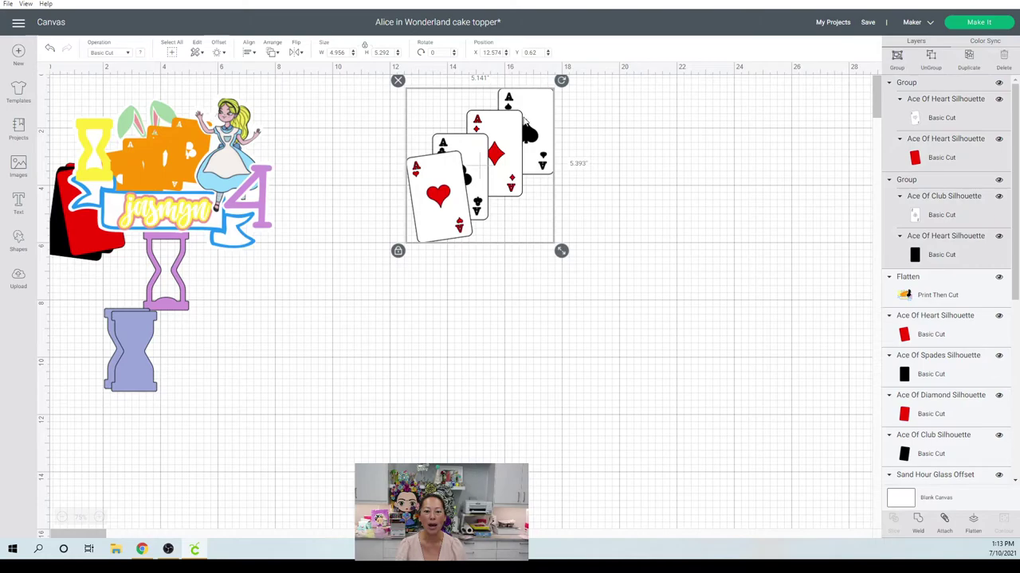
pyautogui.moveTo(542, 106); pyautogui.dragTo(549, 185)
pyautogui.click(571, 164)
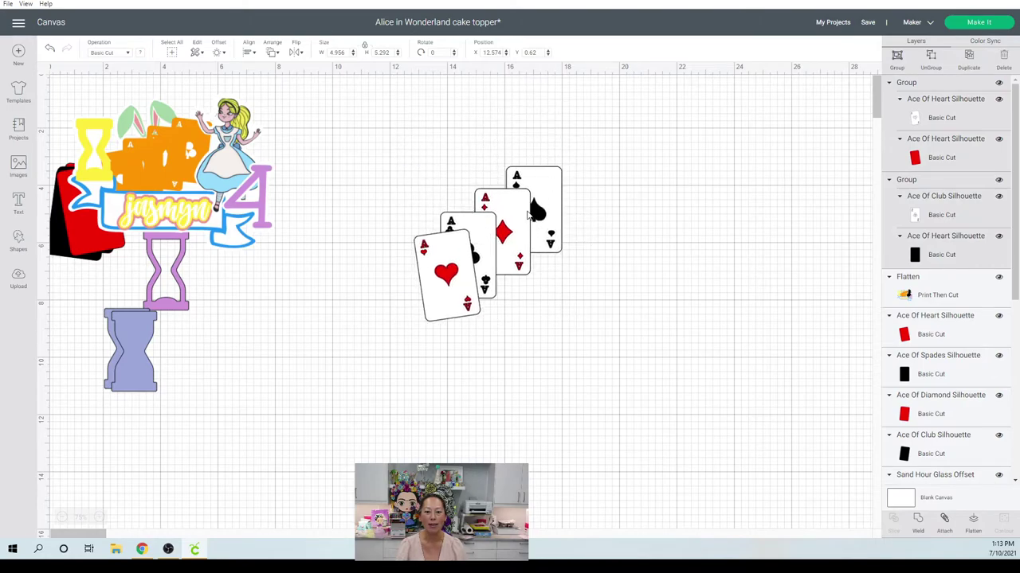
pyautogui.moveTo(679, 345); pyautogui.dragTo(404, 208)
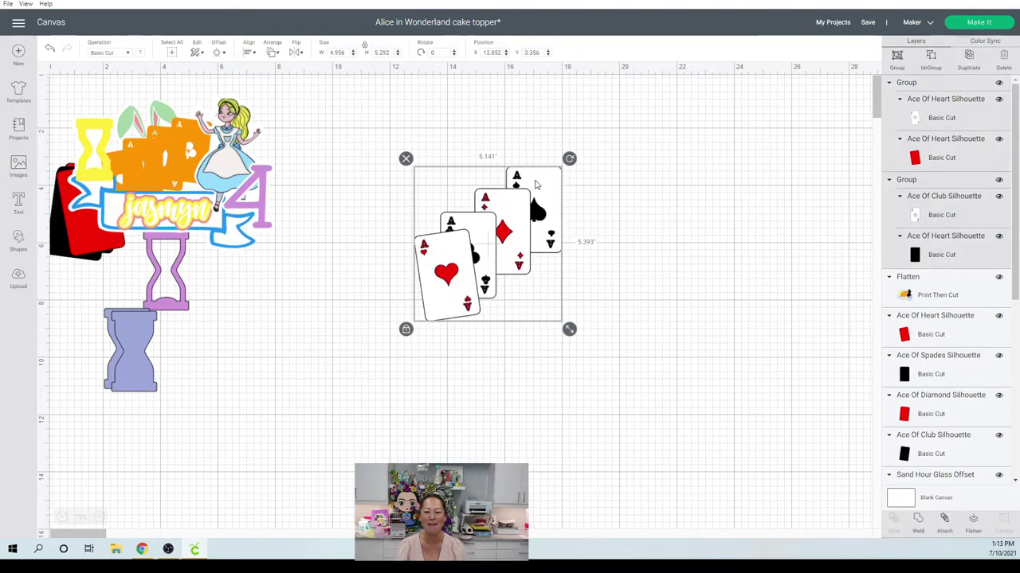
pyautogui.moveTo(570, 163); pyautogui.dragTo(589, 181)
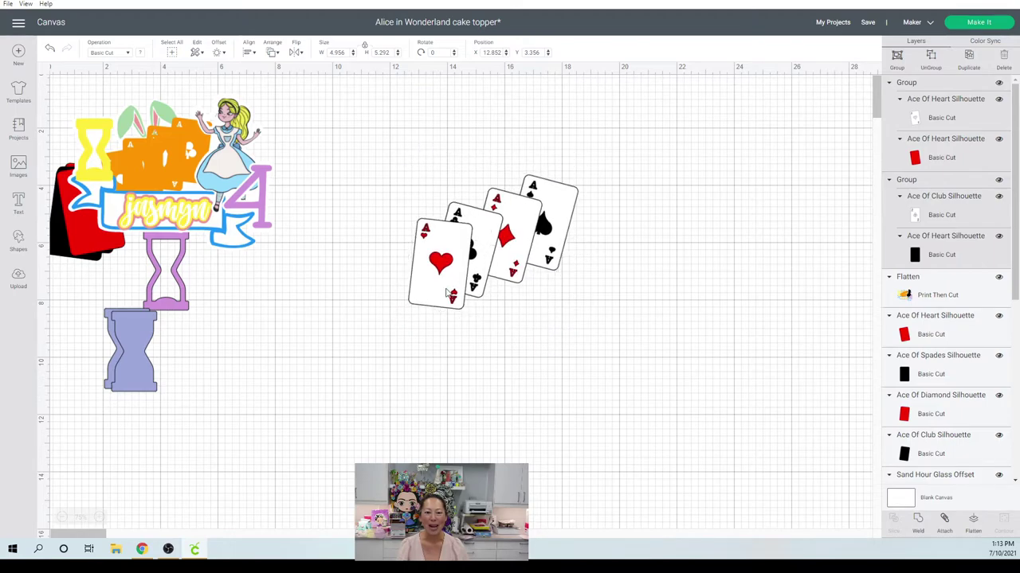
pyautogui.click(640, 250)
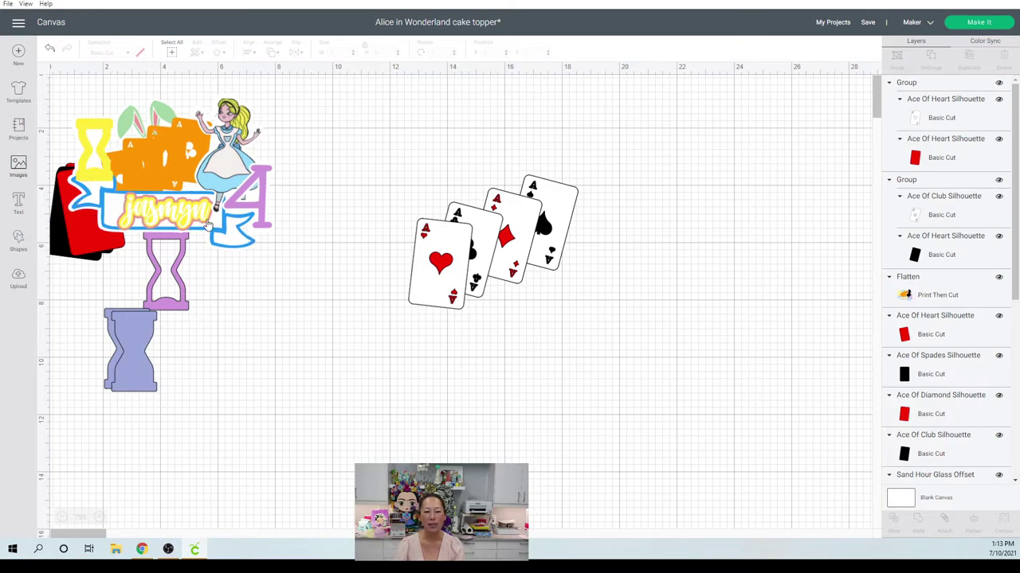
# Step: Search the image library for 'banner'
pyautogui.click(19, 167)
pyautogui.moveTo(303, 89); pyautogui.dragTo(175, 69)
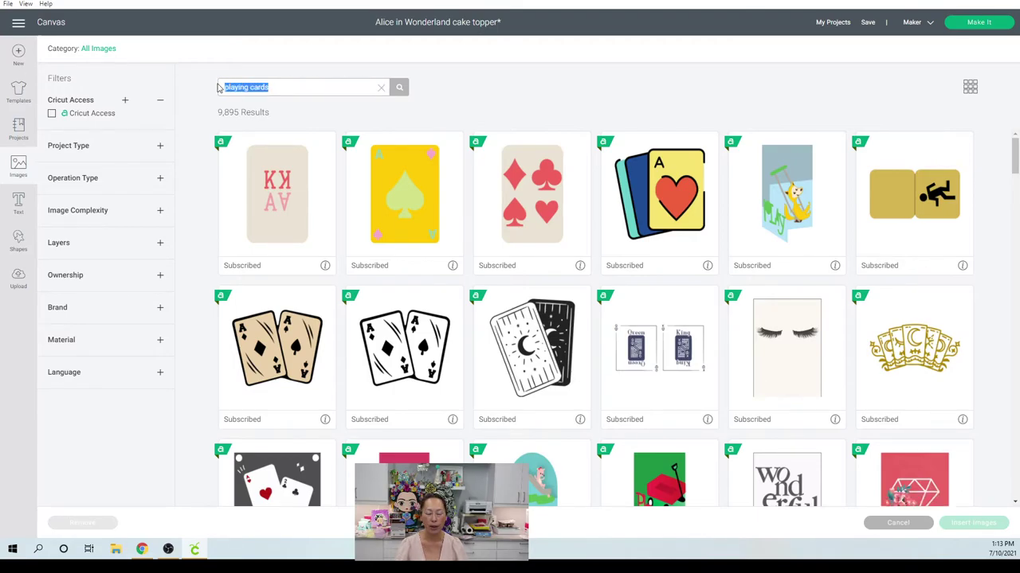
pyautogui.write('banner')
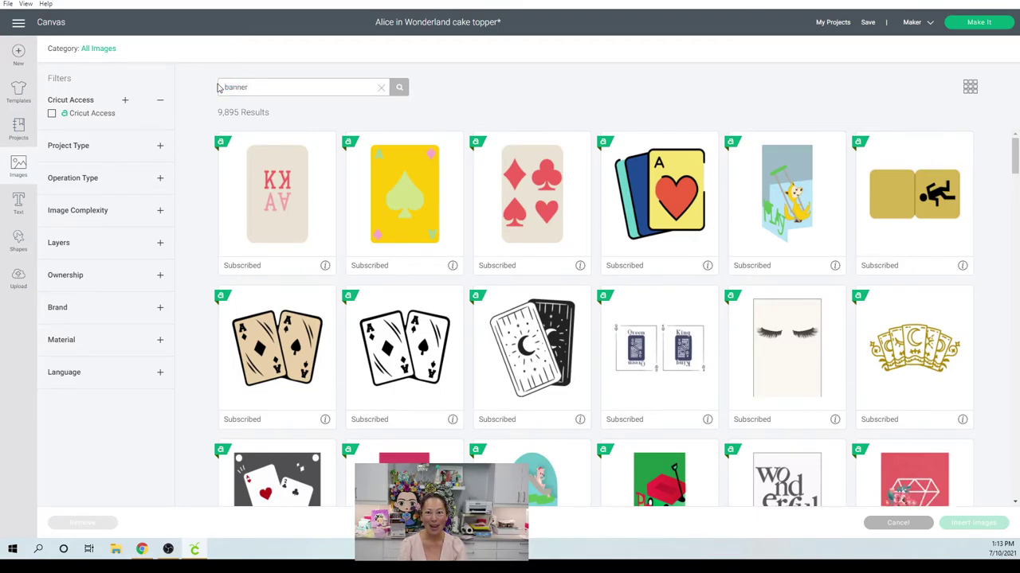
pyautogui.press('Return')
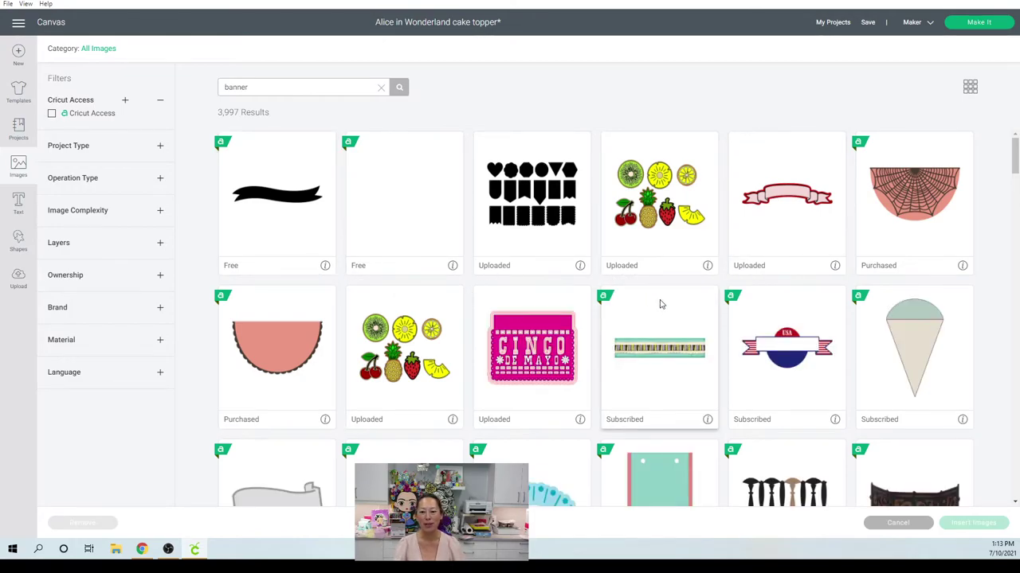
# Step: Insert the red ribbon banner image from the search results
pyautogui.scroll(-5, 661, 304)
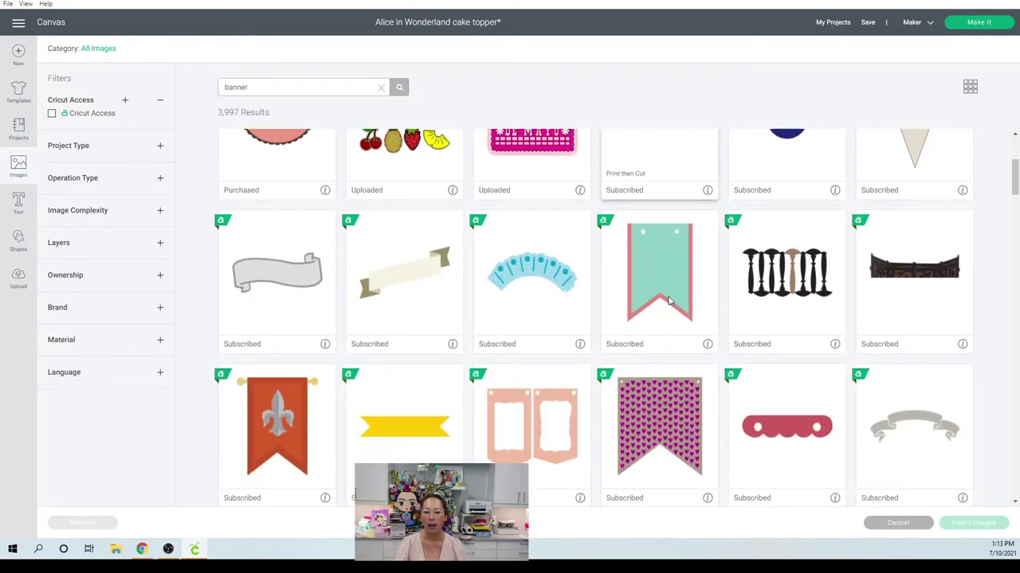
pyautogui.scroll(-4, 668, 302)
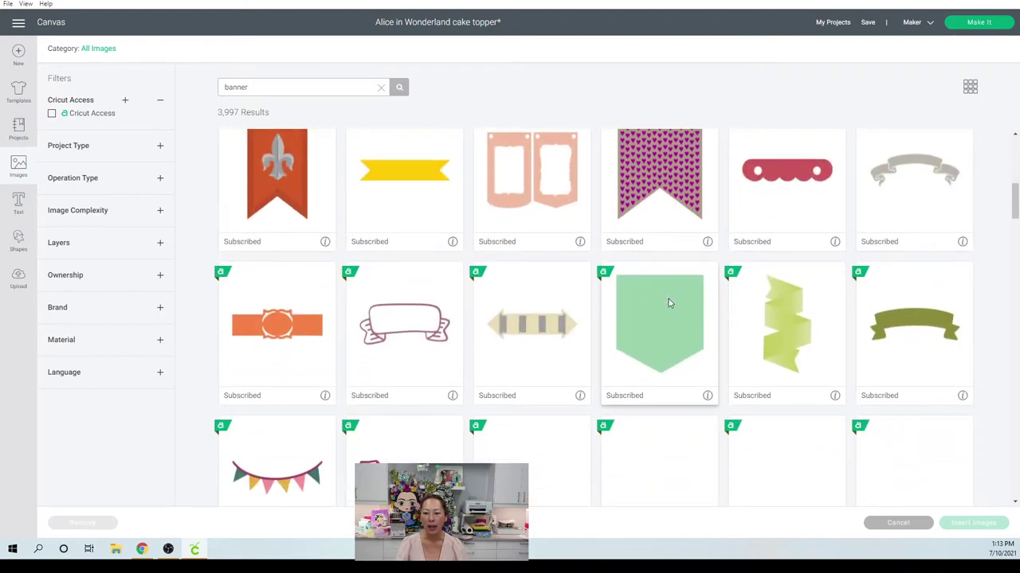
pyautogui.scroll(-1, 669, 298)
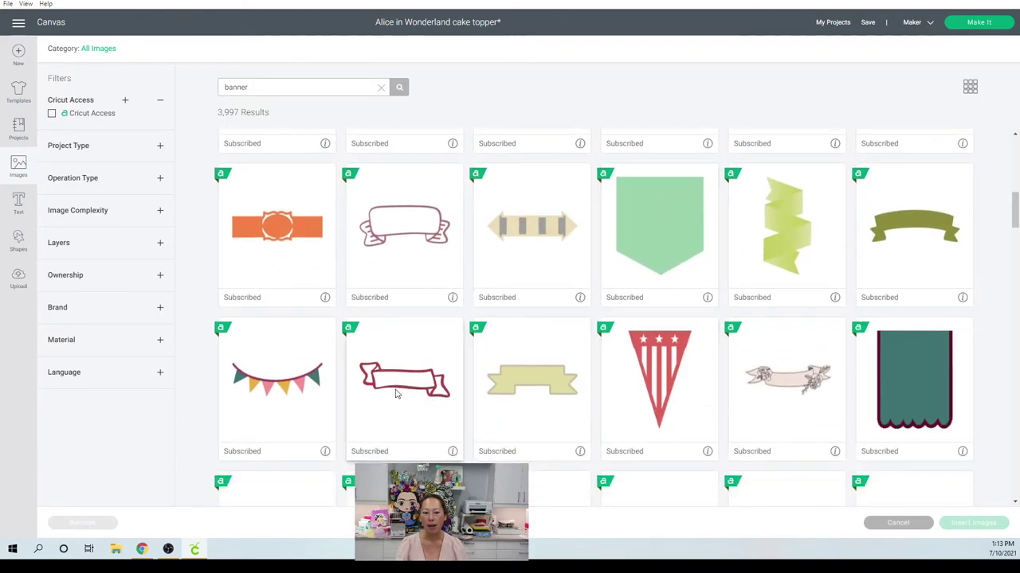
pyautogui.scroll(-3, 405, 388)
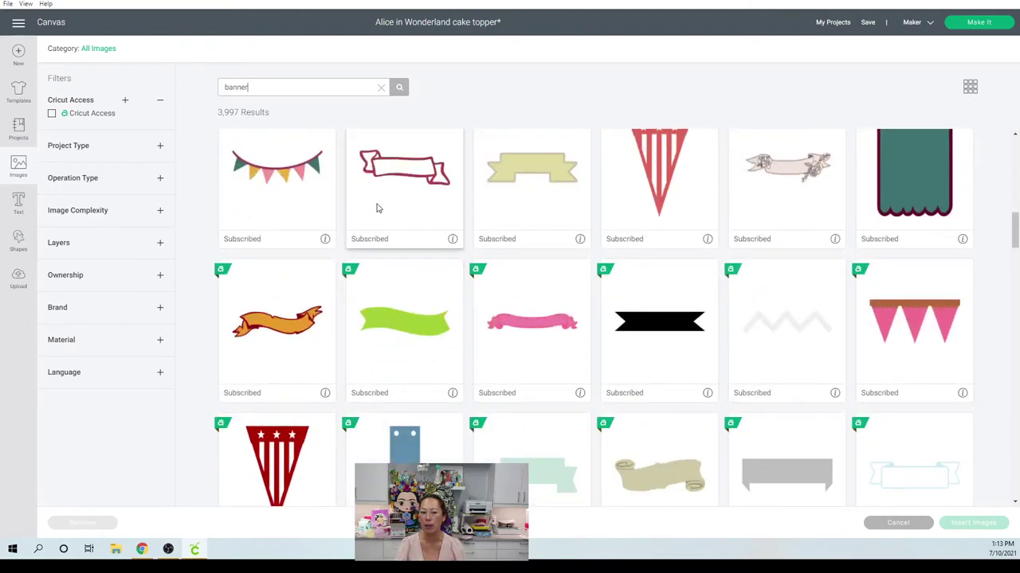
pyautogui.click(380, 210)
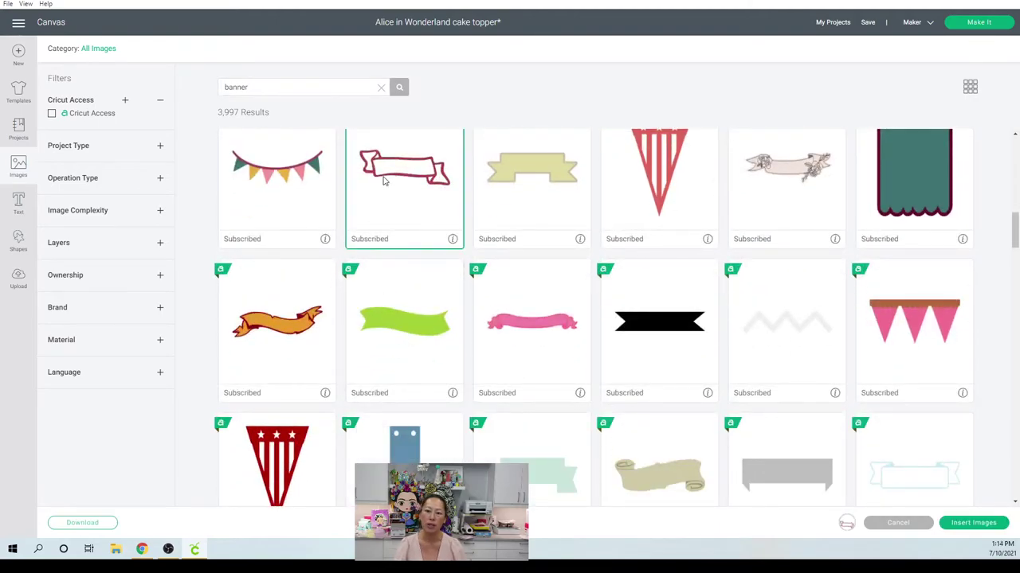
pyautogui.click(972, 523)
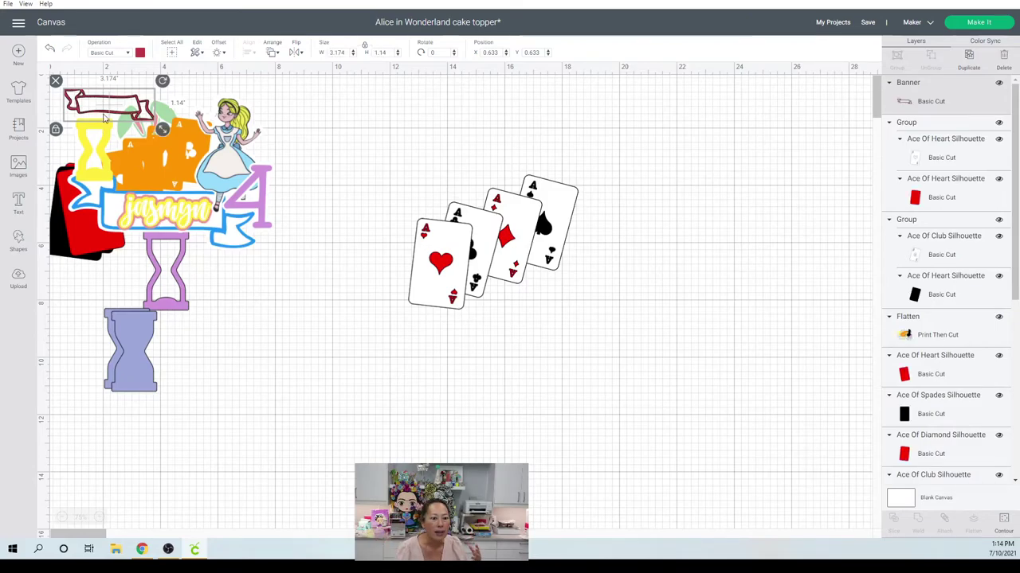
# Step: Enlarge the ribbon banner to about 8.692 × 3.121 inches across the bottom of the cards
pyautogui.moveTo(104, 112); pyautogui.dragTo(392, 364)
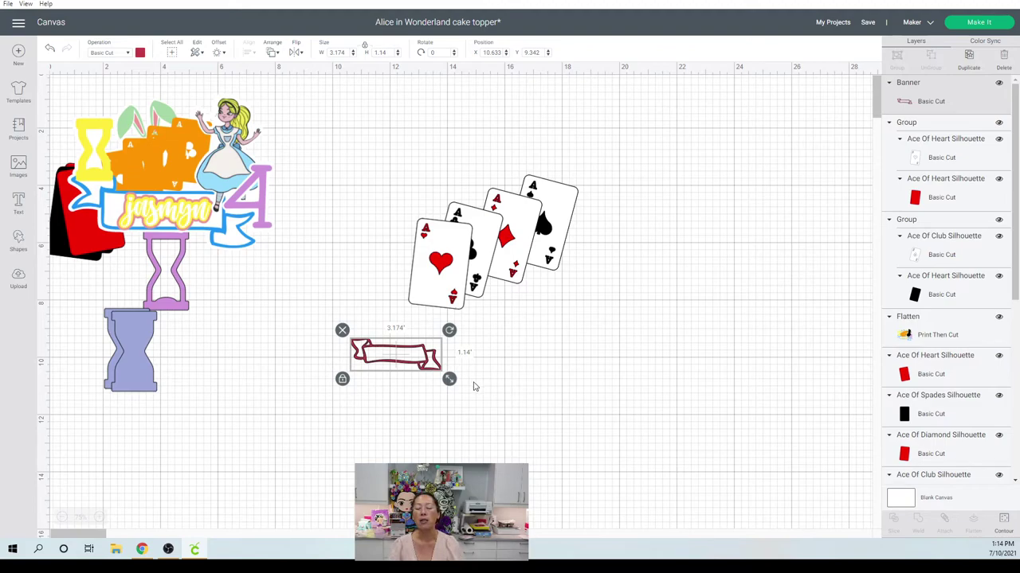
pyautogui.moveTo(450, 379); pyautogui.dragTo(607, 435)
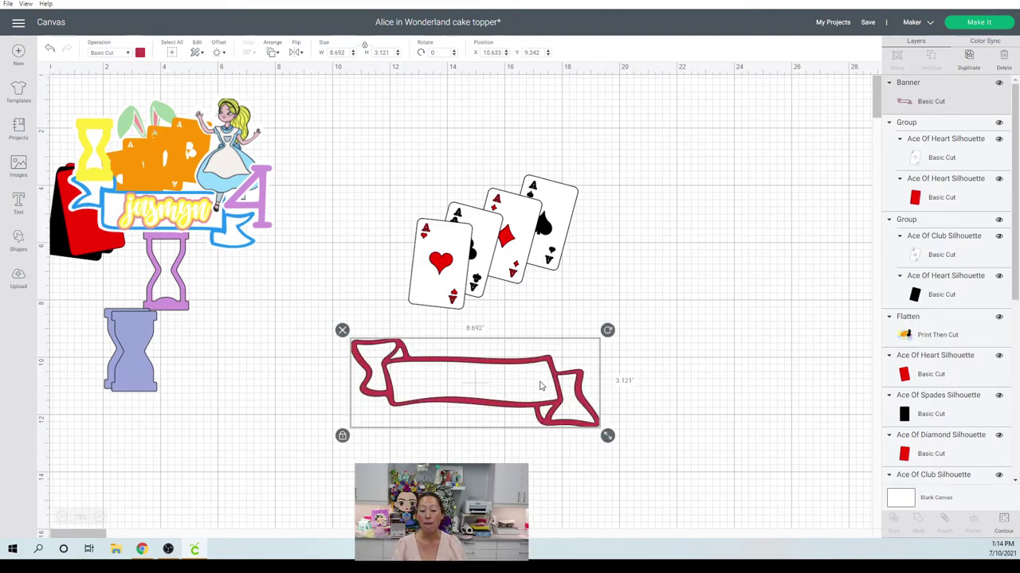
pyautogui.moveTo(544, 398); pyautogui.dragTo(558, 343)
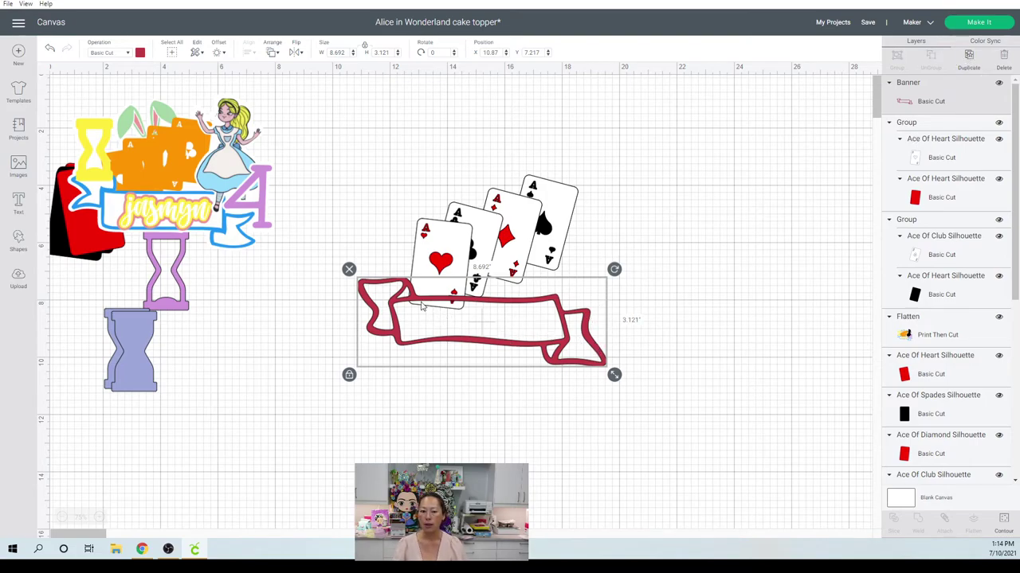
# Step: Duplicate the banner below the original, hide all its contours, and colour the copy white
pyautogui.hotkey('ctrl', 'd')
pyautogui.moveTo(446, 312); pyautogui.dragTo(455, 405)
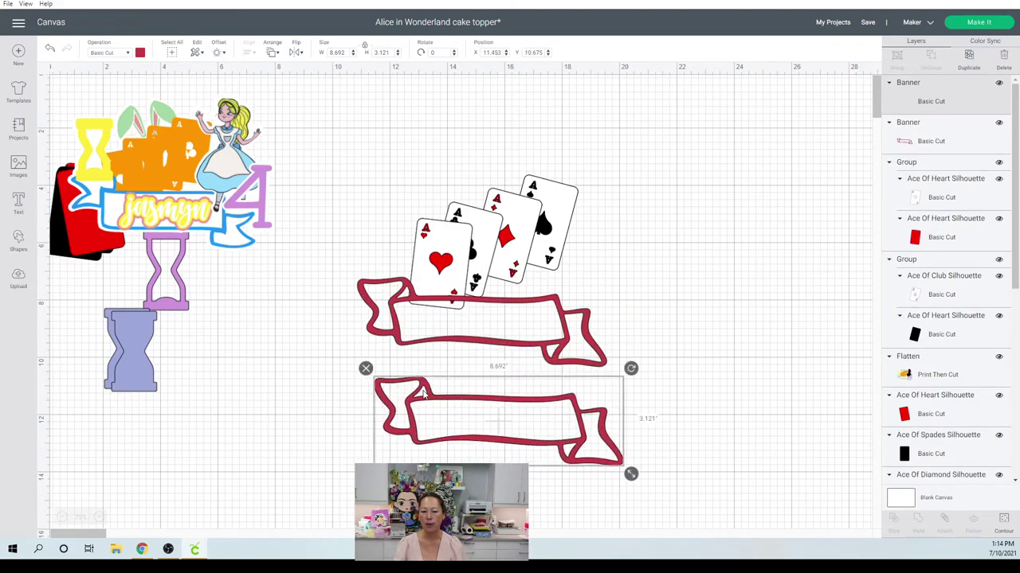
pyautogui.click(1006, 520)
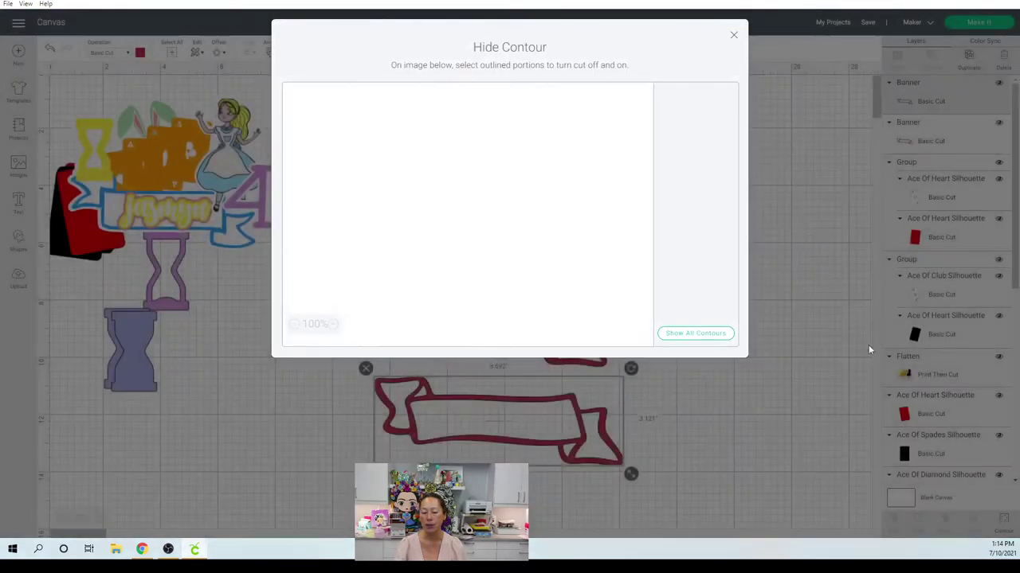
pyautogui.click(709, 341)
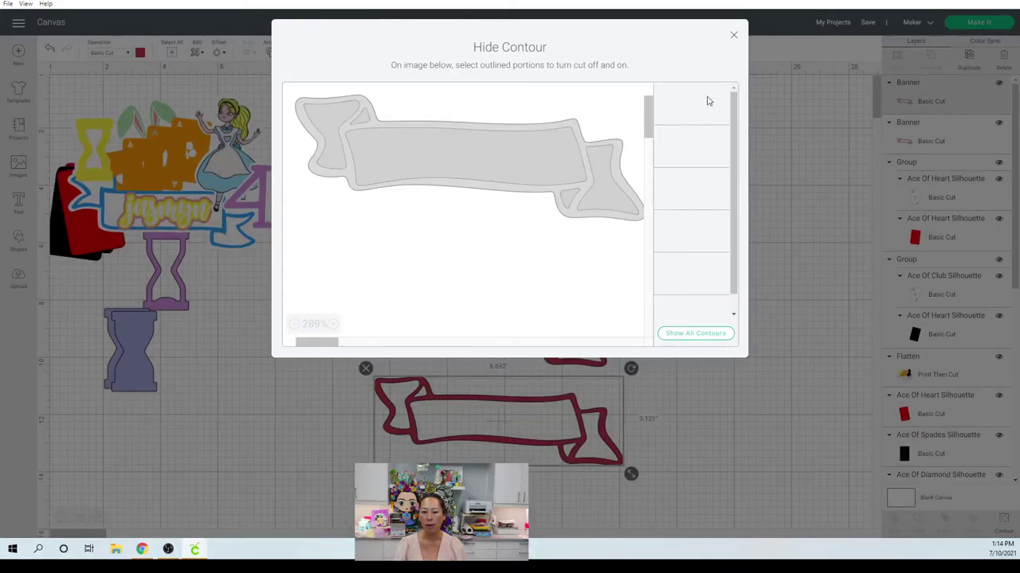
pyautogui.click(734, 34)
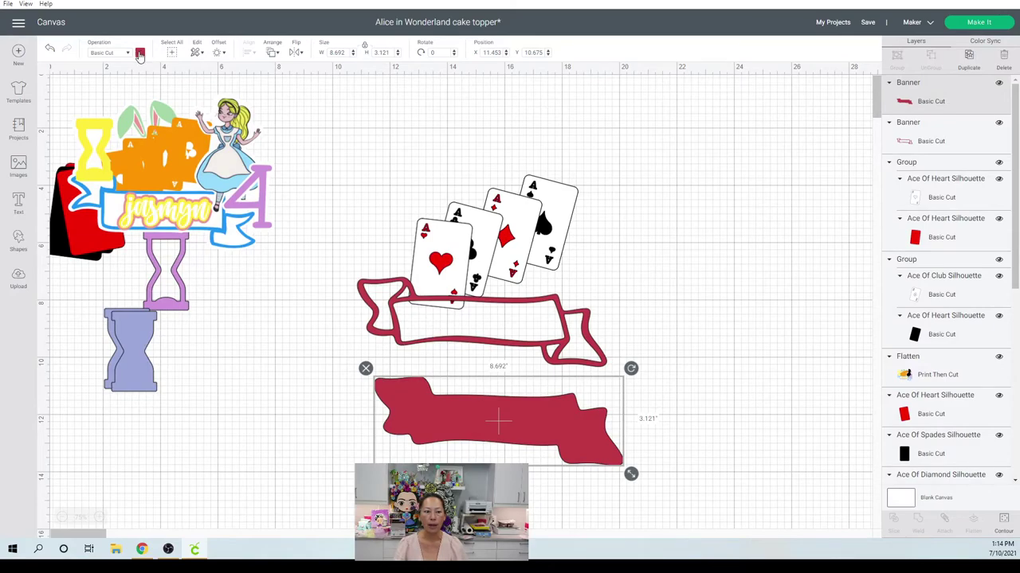
pyautogui.click(139, 54)
pyautogui.click(165, 100)
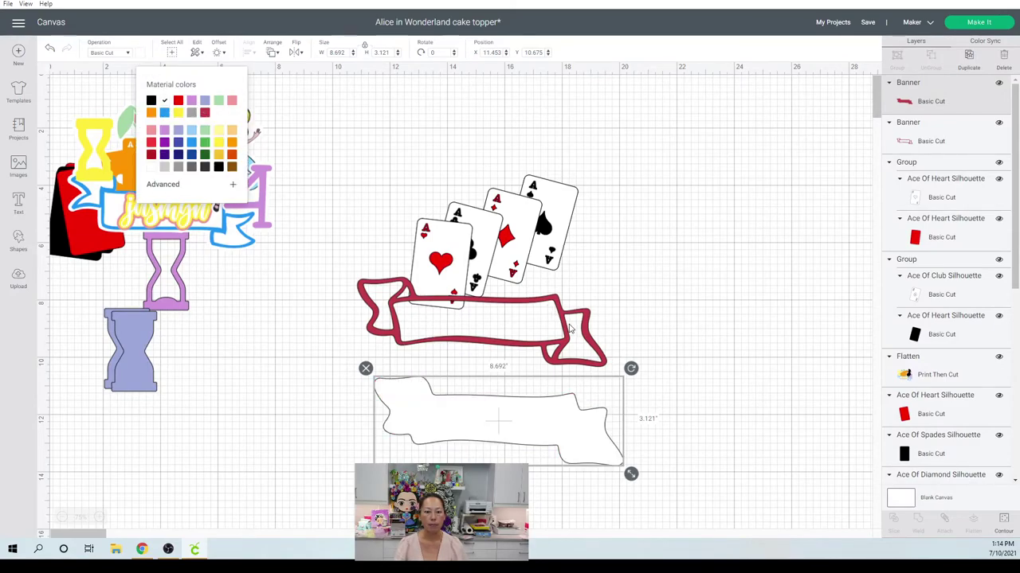
pyautogui.click(570, 328)
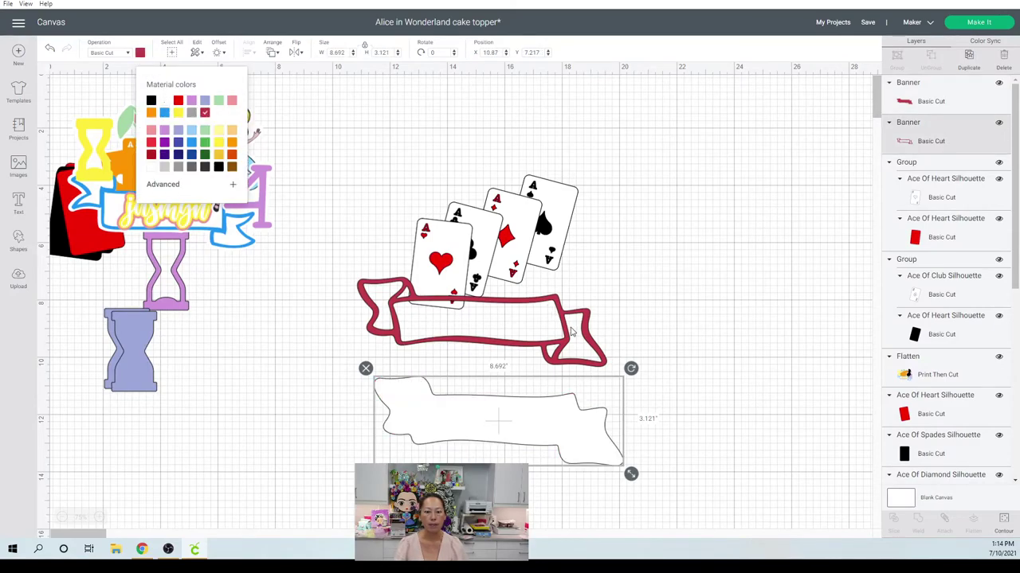
# Step: Make the upper banner blue and bring it in front of everything
pyautogui.click(140, 53)
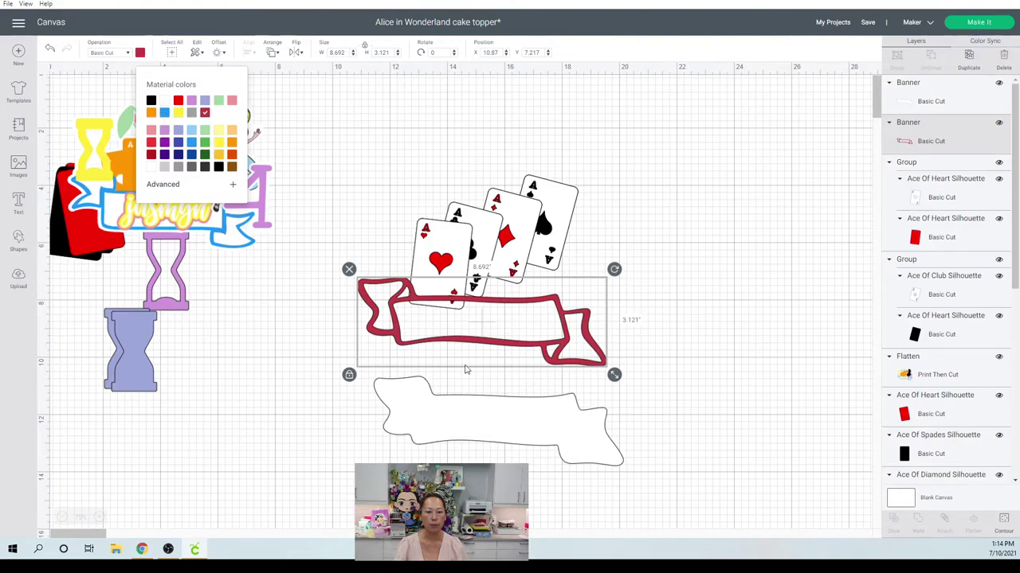
pyautogui.click(164, 114)
pyautogui.click(505, 419)
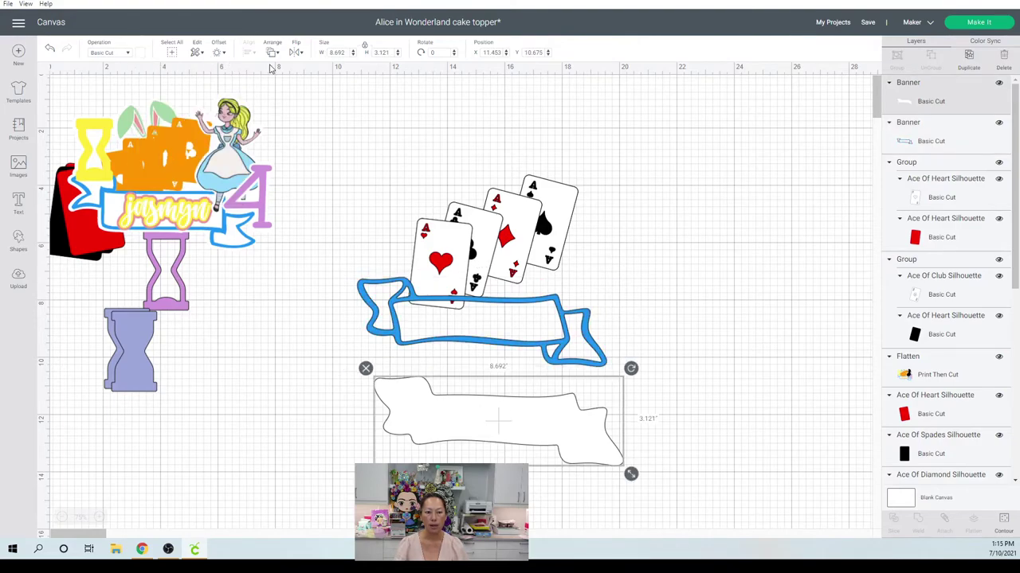
pyautogui.click(464, 340)
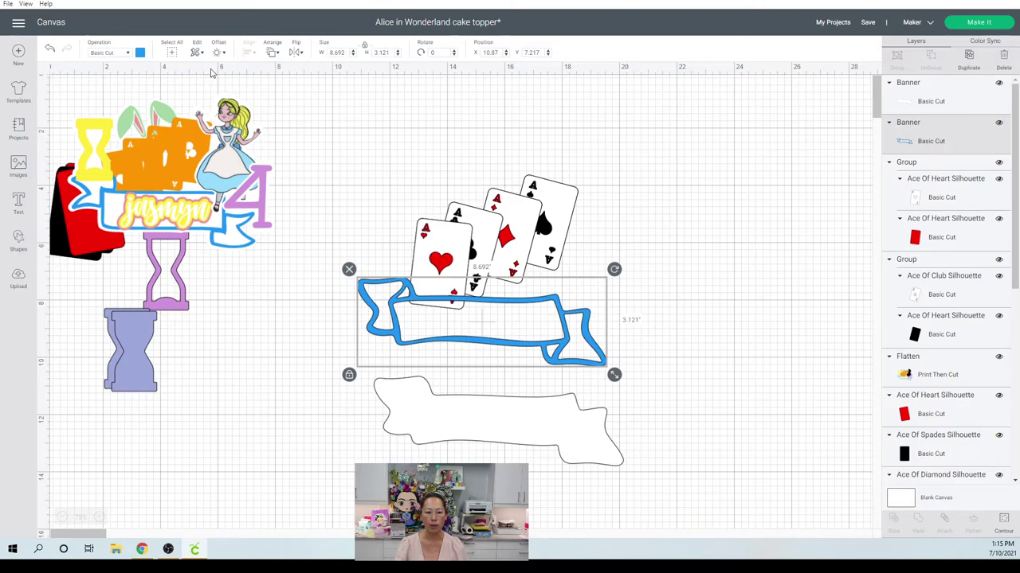
pyautogui.click(271, 54)
pyautogui.click(296, 106)
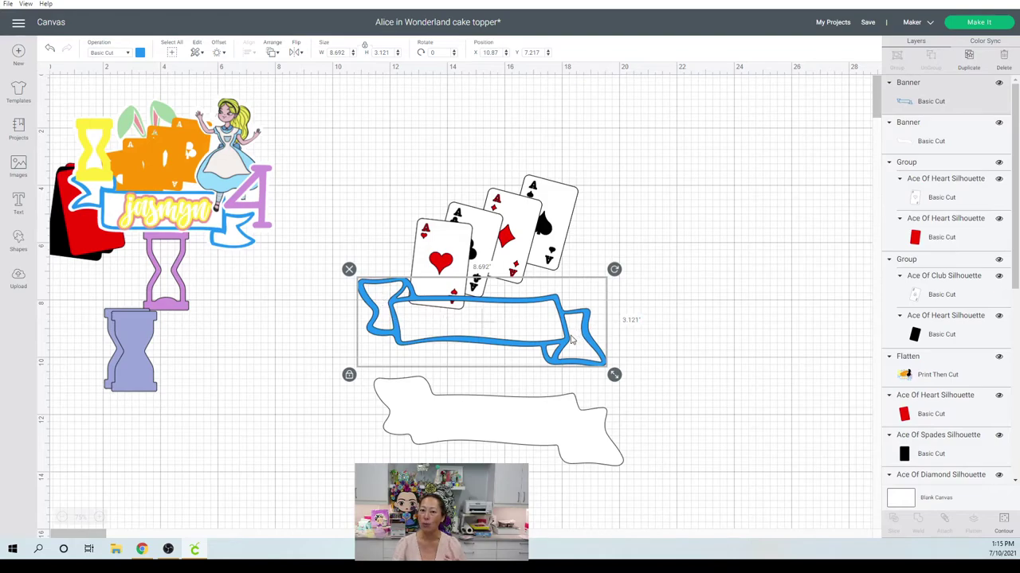
# Step: Center the blue banner on its white backing, group them under the cards, and add a text box
pyautogui.moveTo(564, 341); pyautogui.dragTo(583, 440)
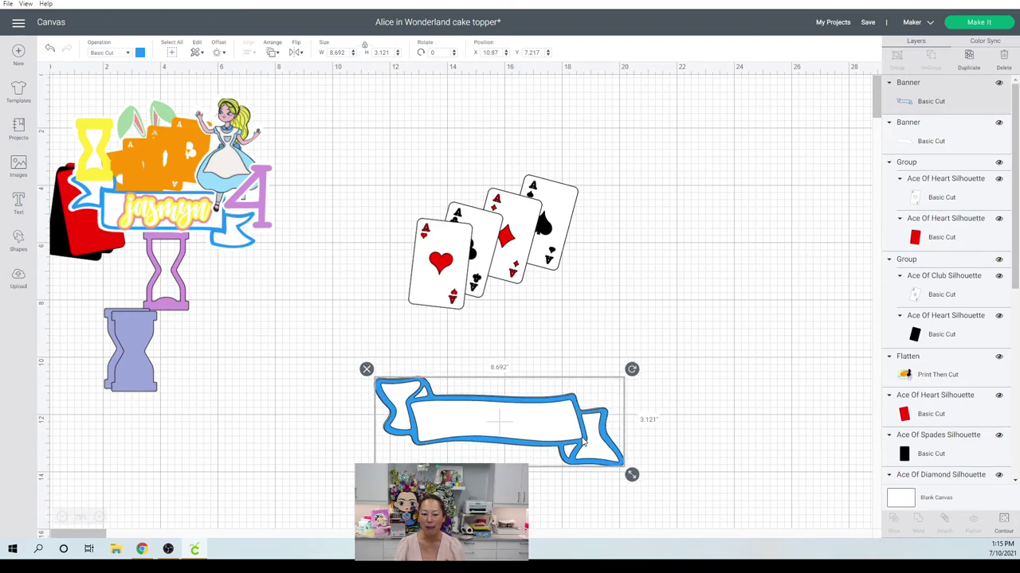
pyautogui.click(692, 476)
pyautogui.moveTo(690, 472); pyautogui.dragTo(554, 435)
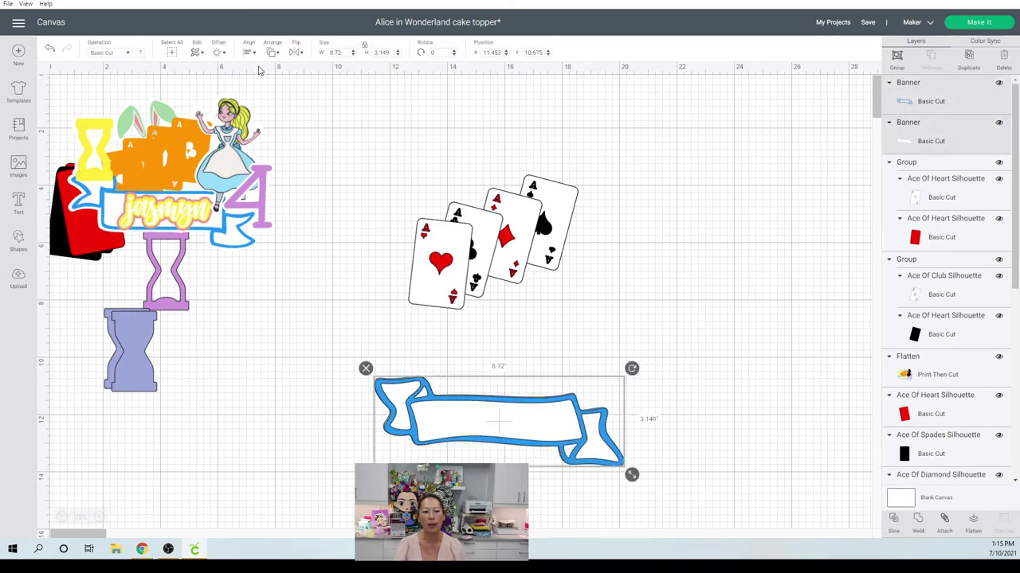
pyautogui.click(250, 52)
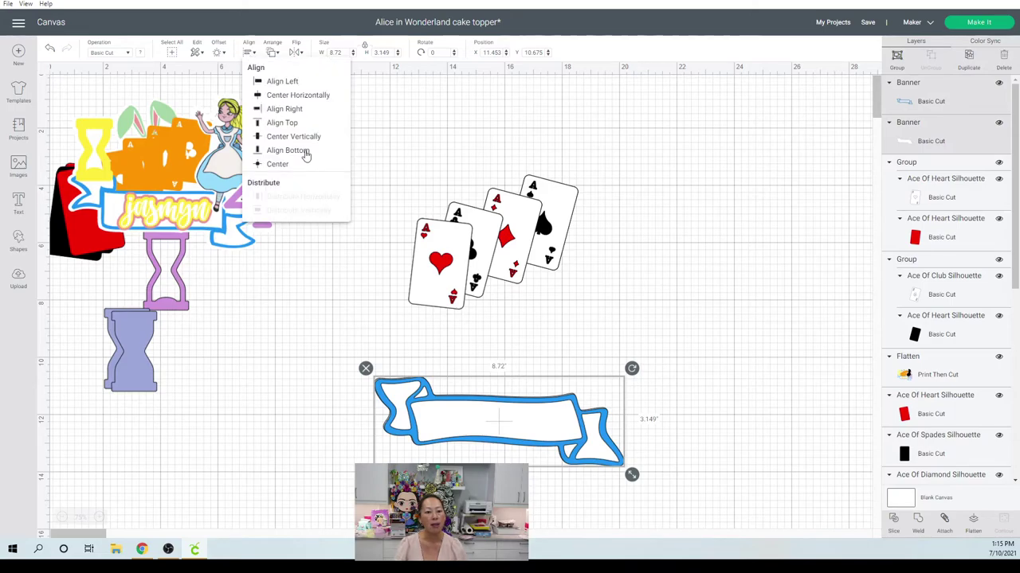
pyautogui.click(300, 163)
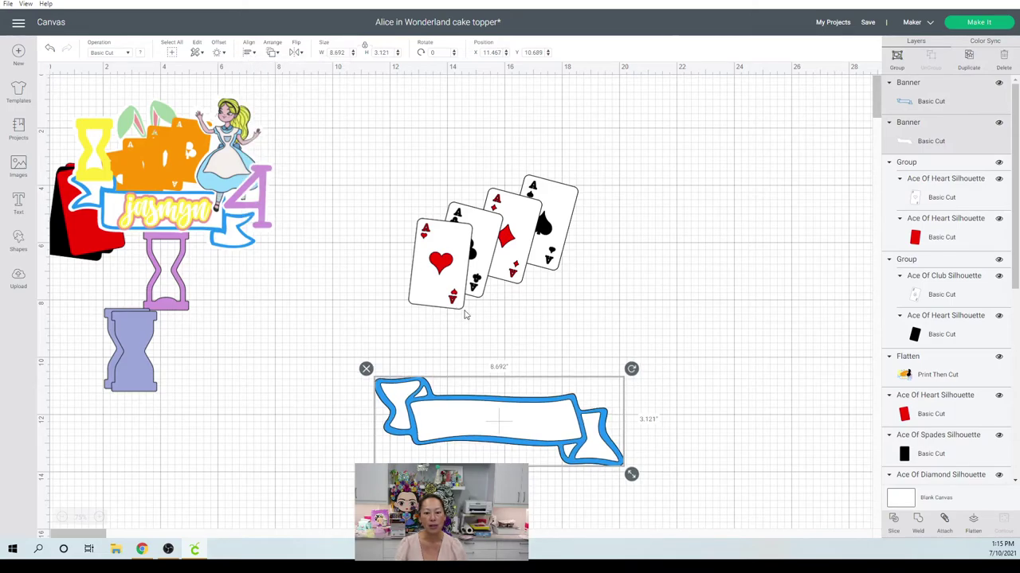
pyautogui.click(898, 59)
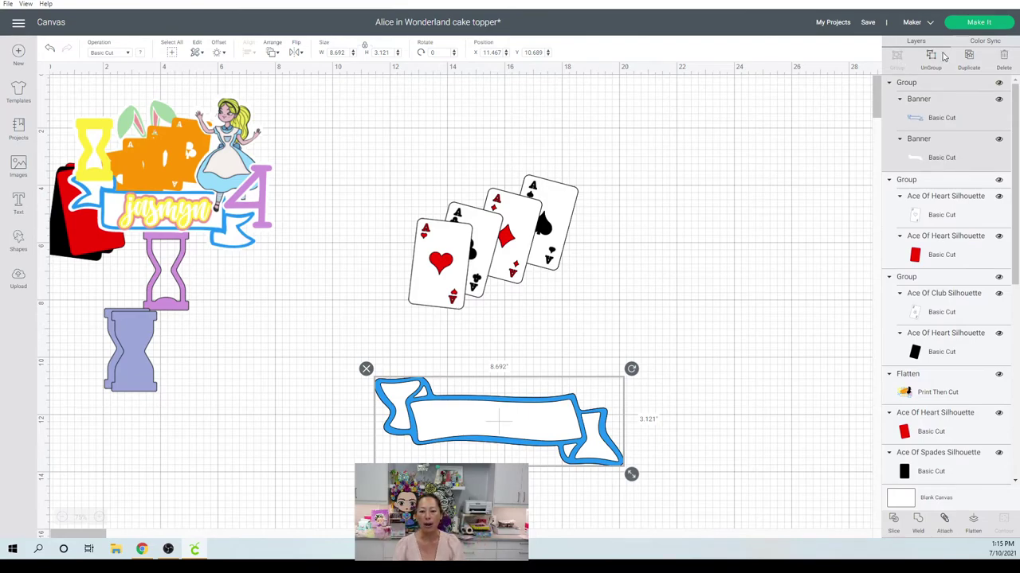
pyautogui.moveTo(596, 391); pyautogui.dragTo(572, 351)
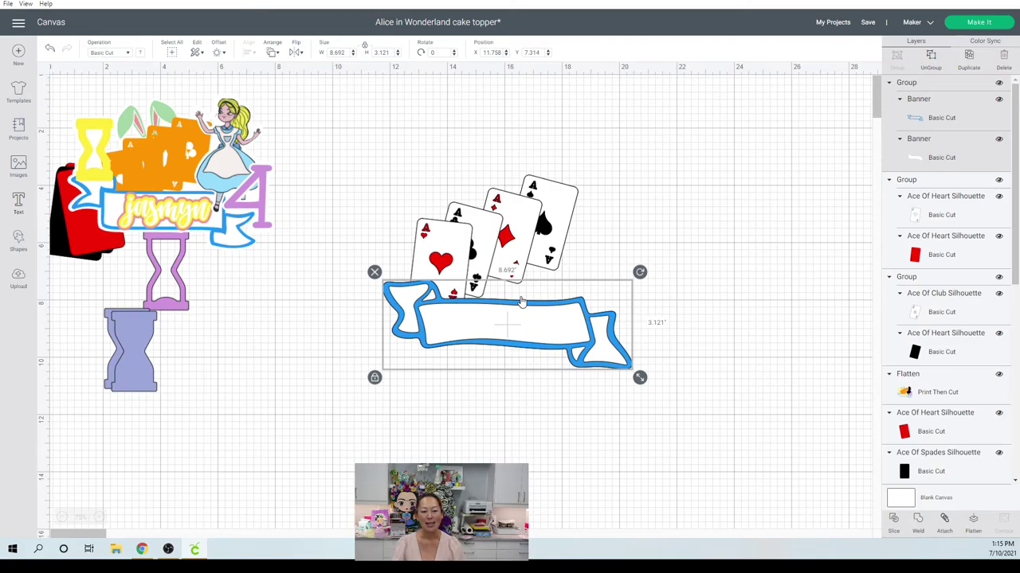
pyautogui.press('t')
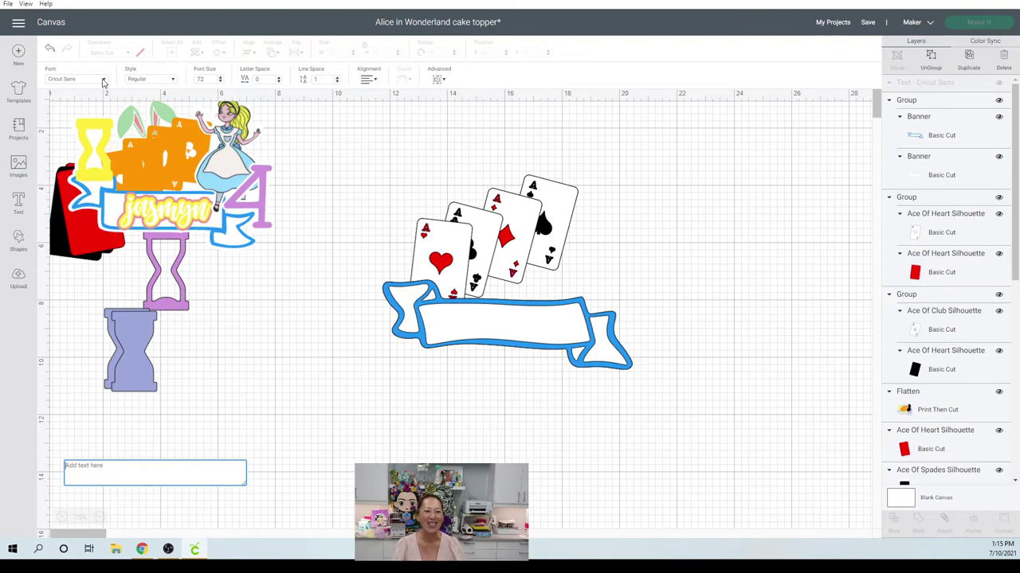
# Step: Type the child's name in the Haniberryku script font, correcting a typo
pyautogui.click(103, 80)
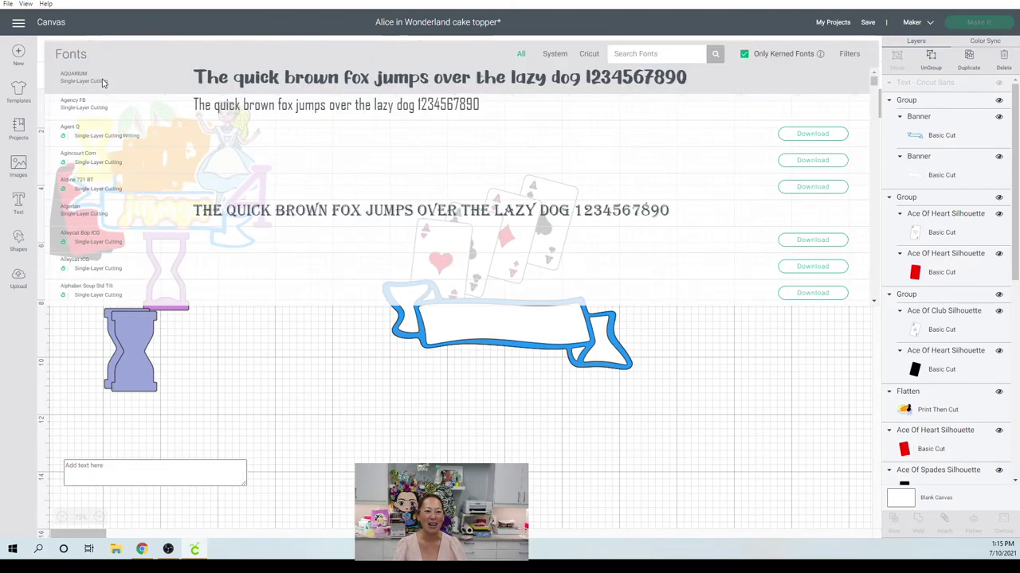
pyautogui.click(676, 54)
pyautogui.write('hani')
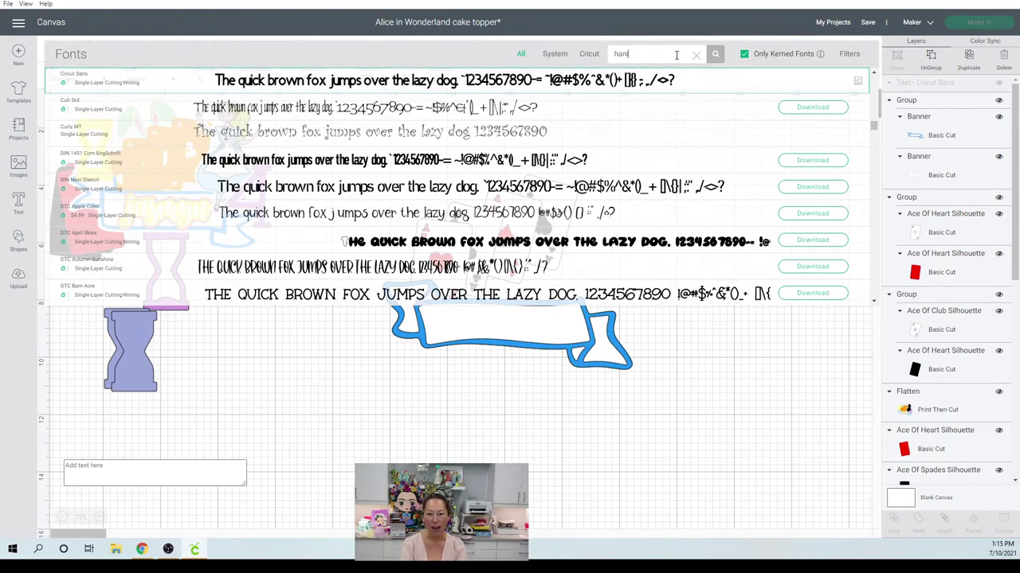
pyautogui.write('berryk')
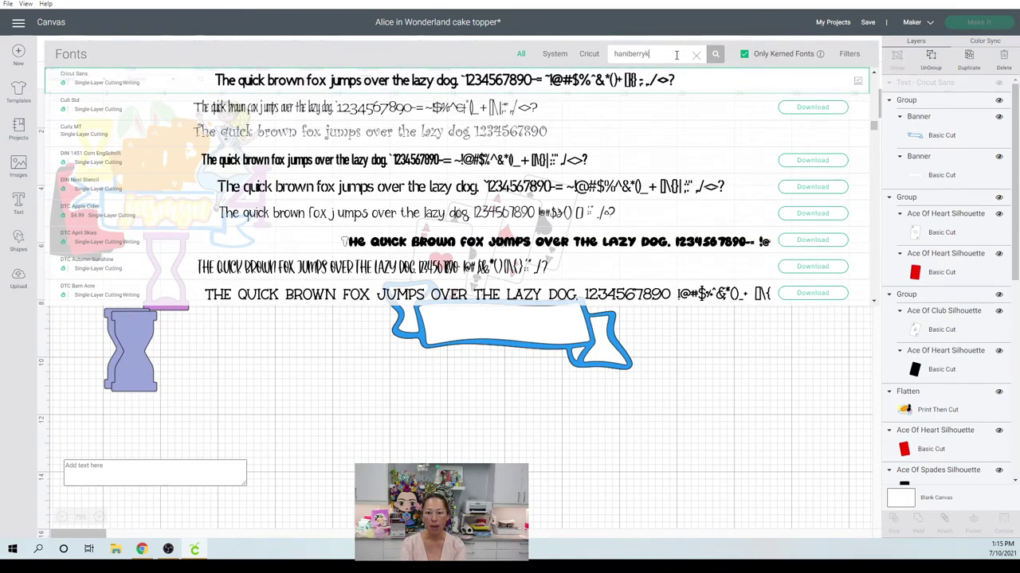
pyautogui.write('u')
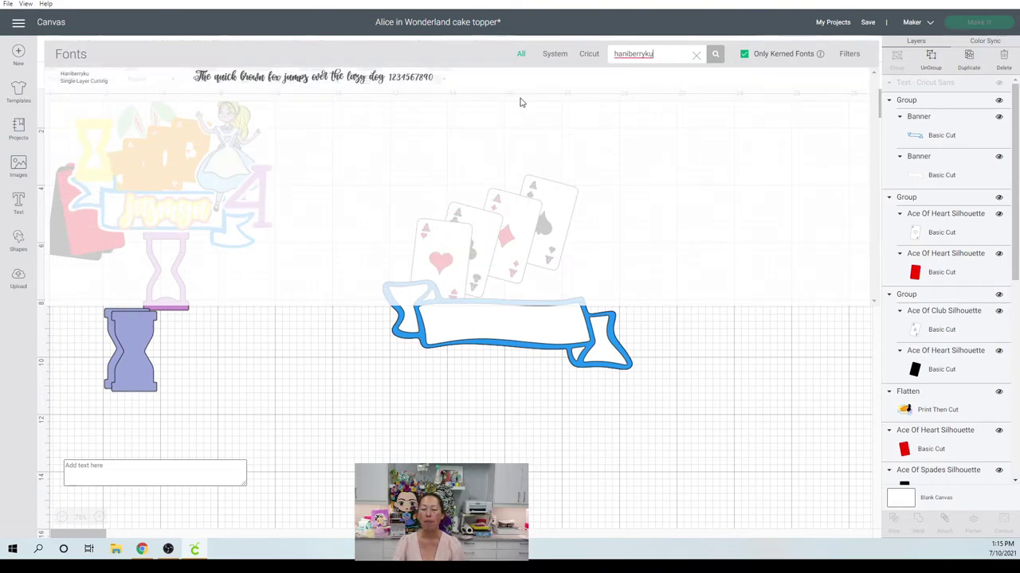
pyautogui.click(403, 83)
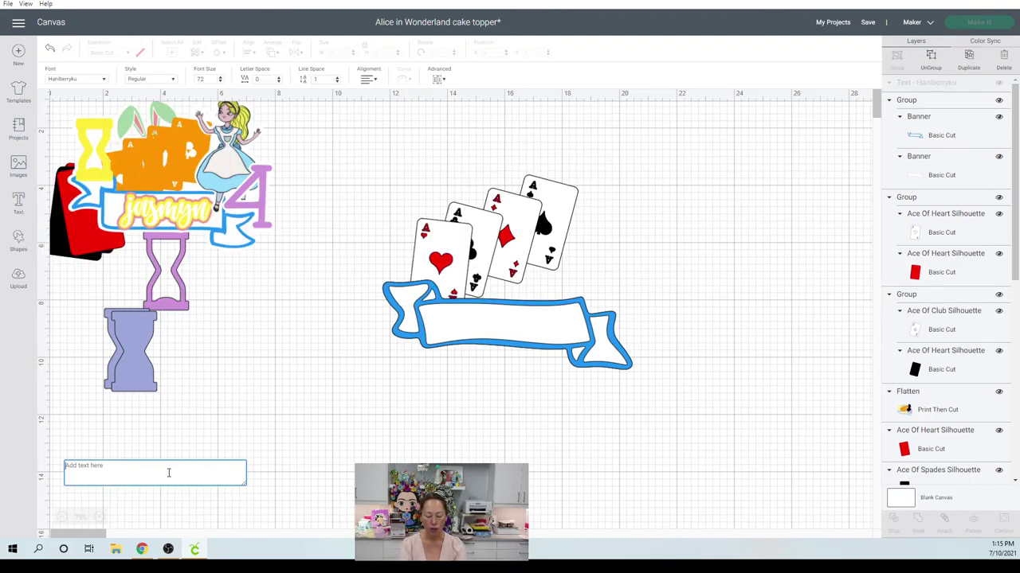
pyautogui.write('jasmi')
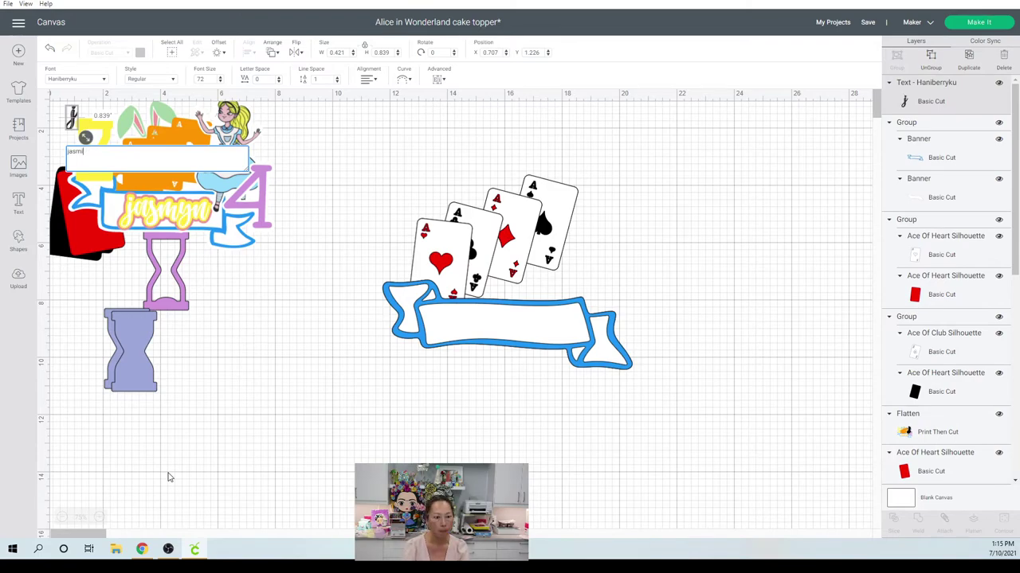
pyautogui.press('BackSpace')
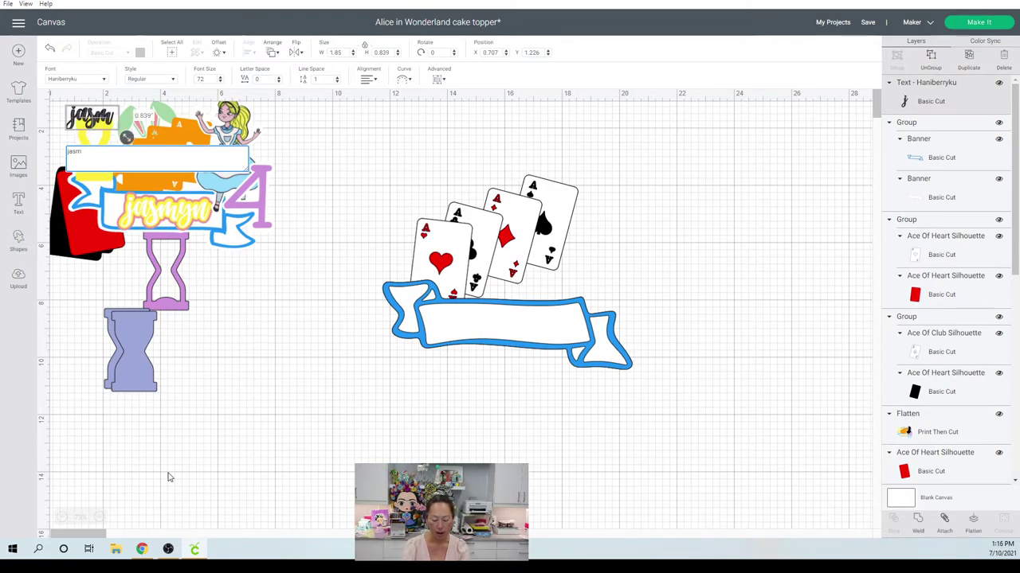
pyautogui.write('yn')
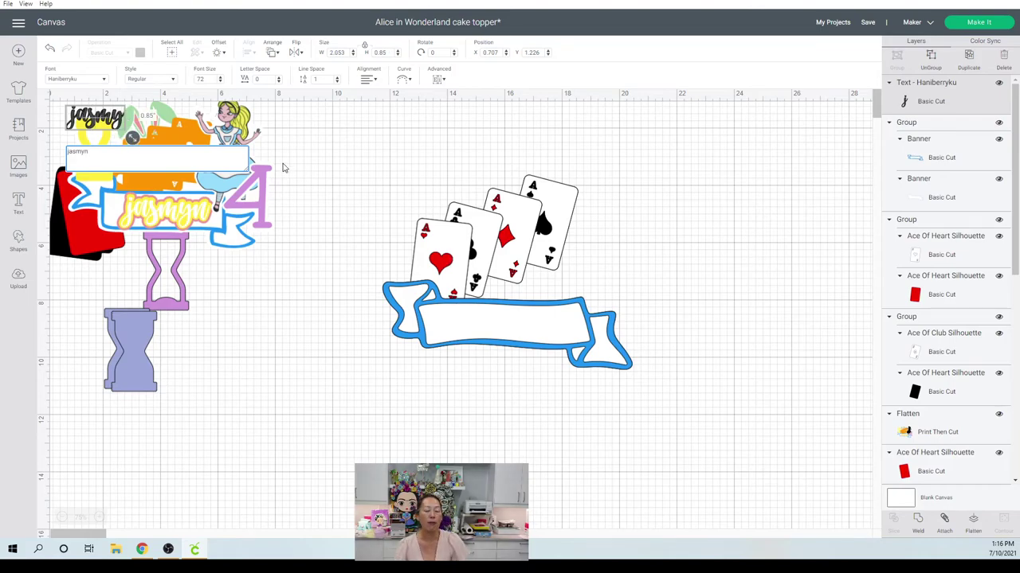
# Step: Place the name (about 9.092 × 3.146 in) below the blue banner and weld it into one layer
pyautogui.click(372, 178)
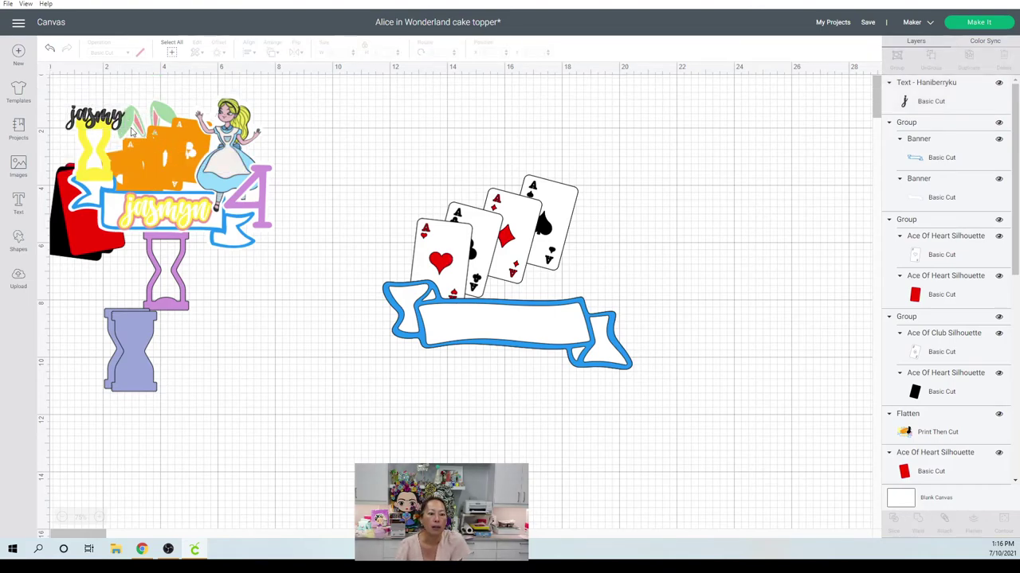
pyautogui.click(258, 132)
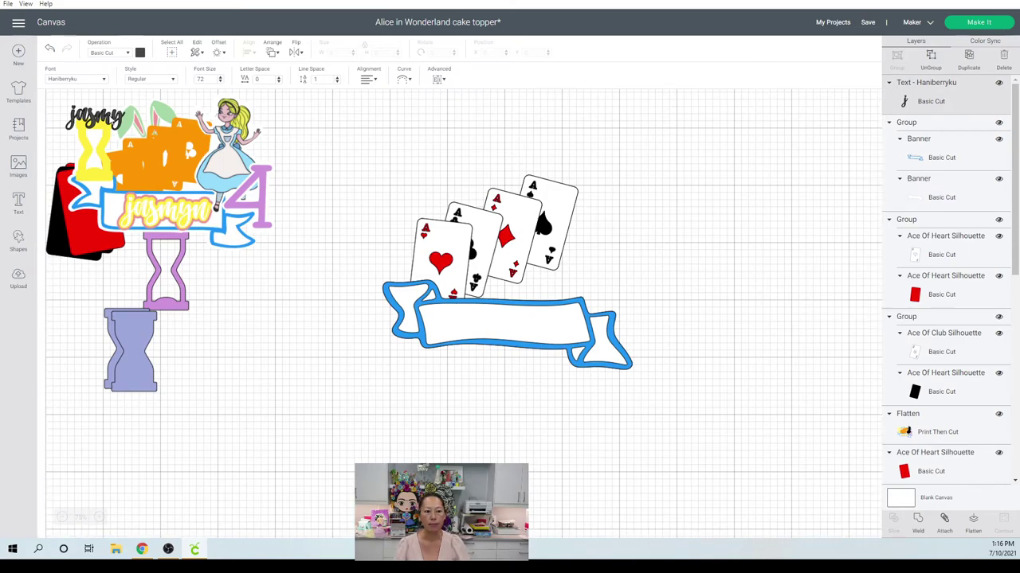
pyautogui.moveTo(115, 121); pyautogui.dragTo(544, 420)
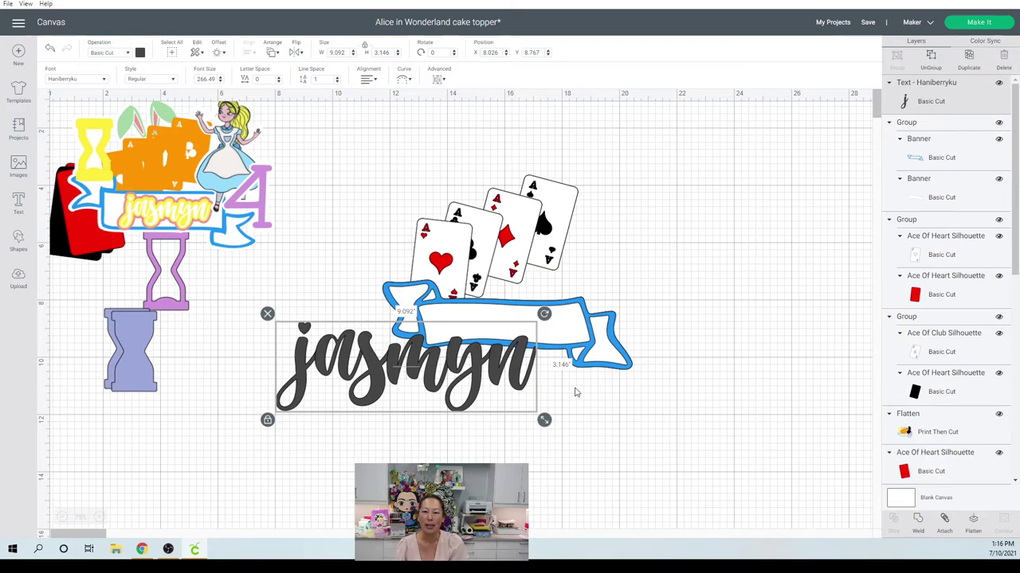
pyautogui.moveTo(480, 394); pyautogui.dragTo(486, 438)
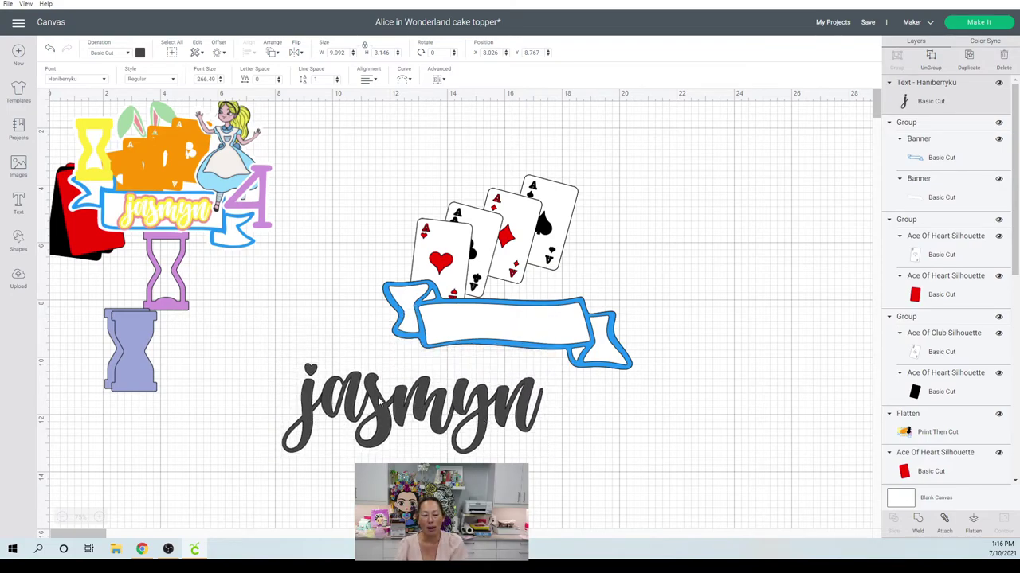
pyautogui.moveTo(381, 404); pyautogui.dragTo(381, 403)
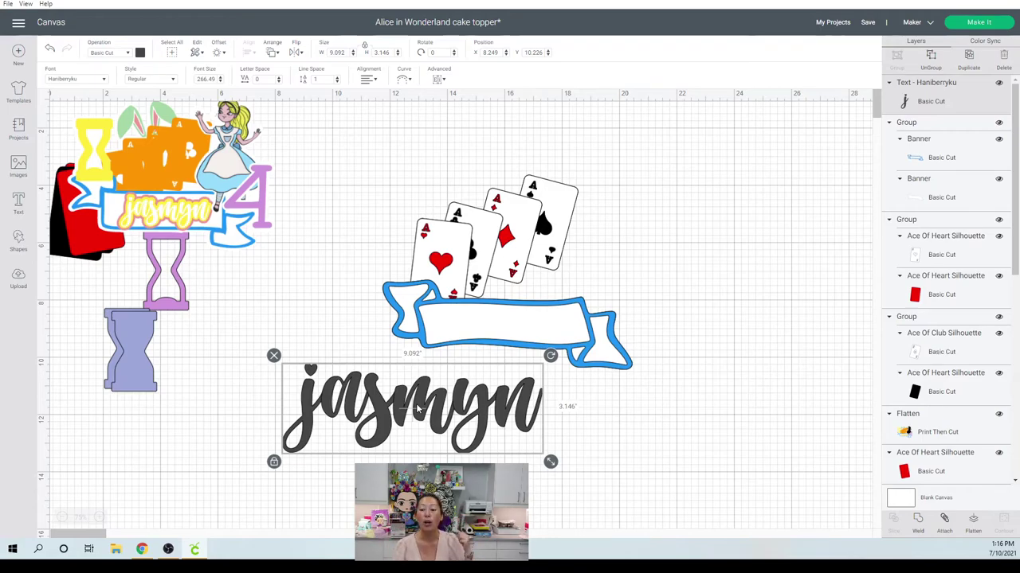
pyautogui.click(922, 523)
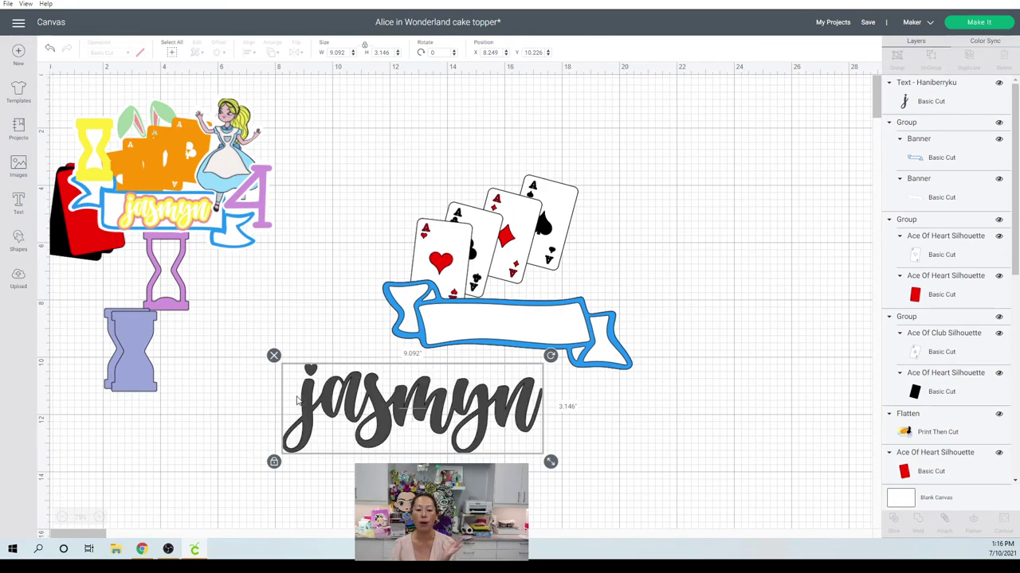
pyautogui.click(314, 412)
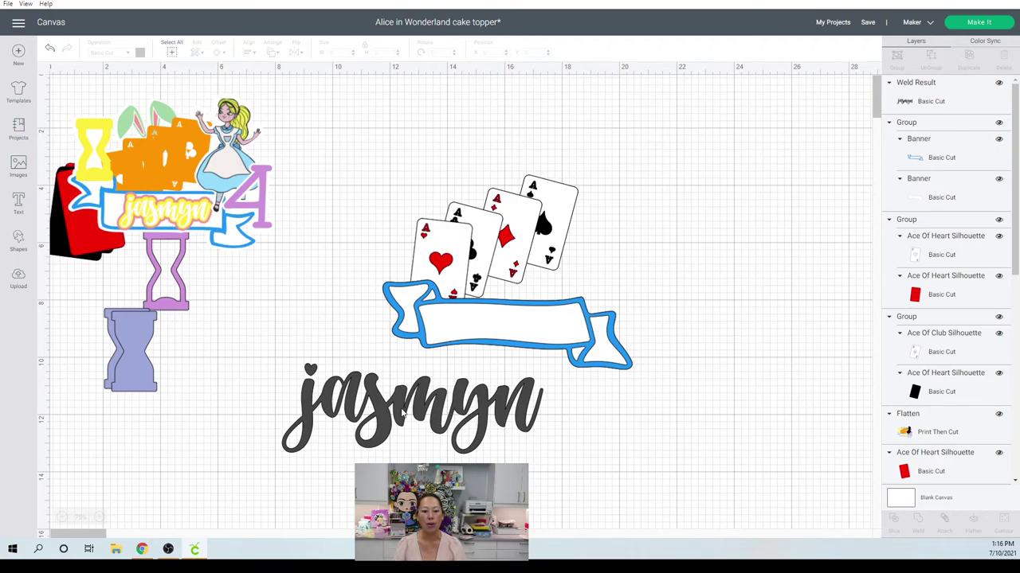
# Step: Give the welded name a 0.10-inch offset outline with rounded corners
pyautogui.click(402, 412)
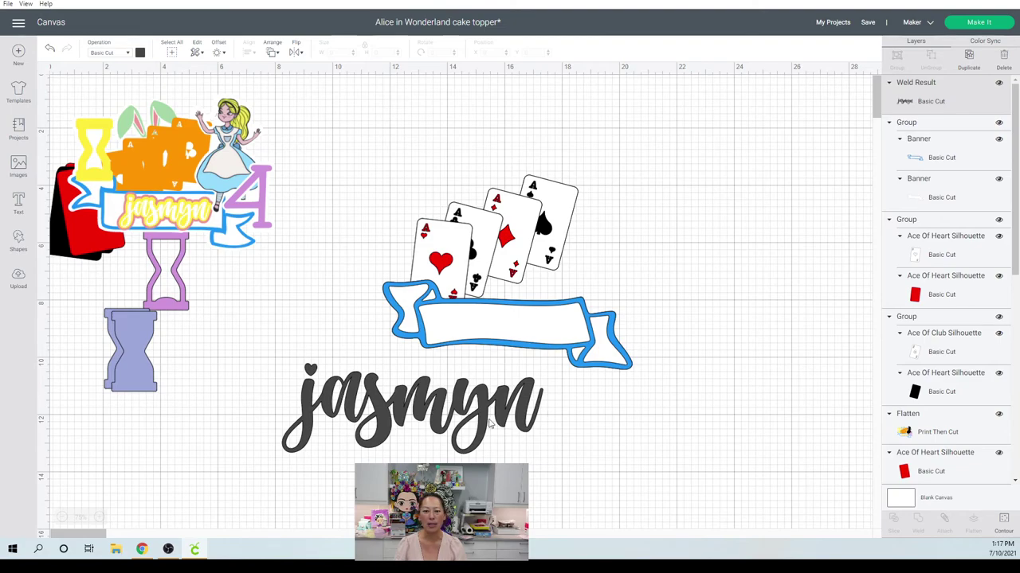
pyautogui.click(217, 54)
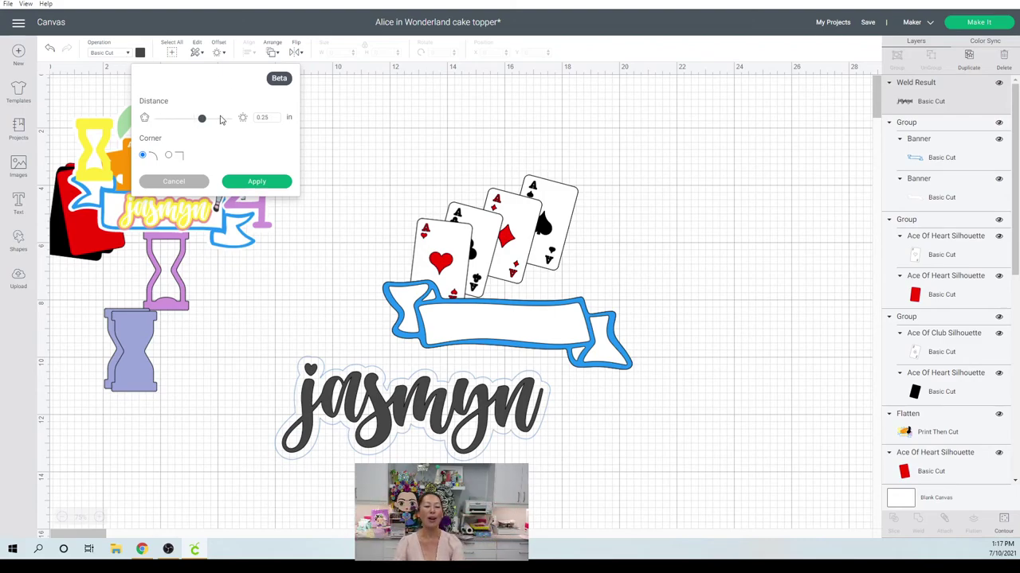
pyautogui.moveTo(271, 118); pyautogui.dragTo(264, 118)
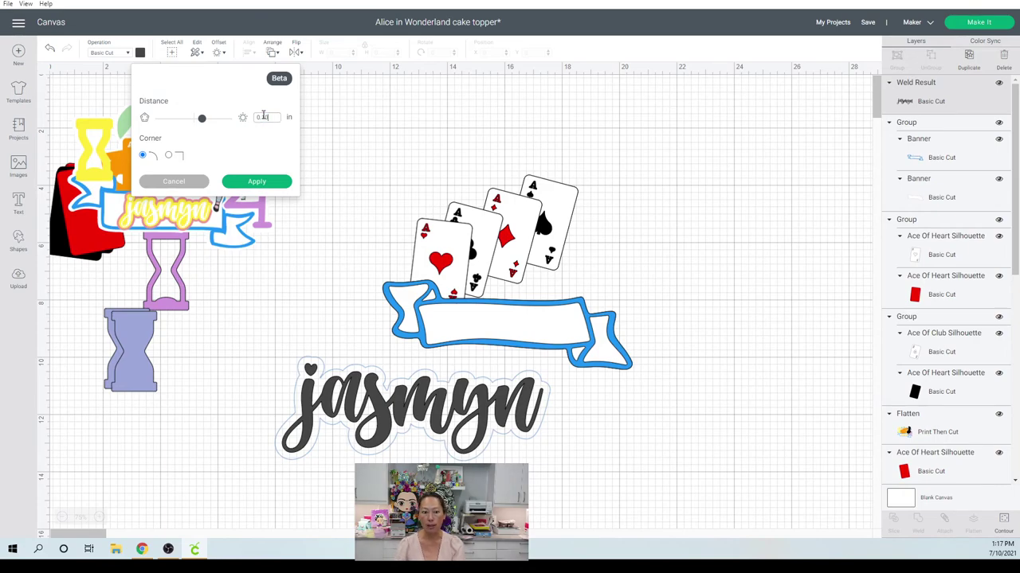
pyautogui.click(269, 182)
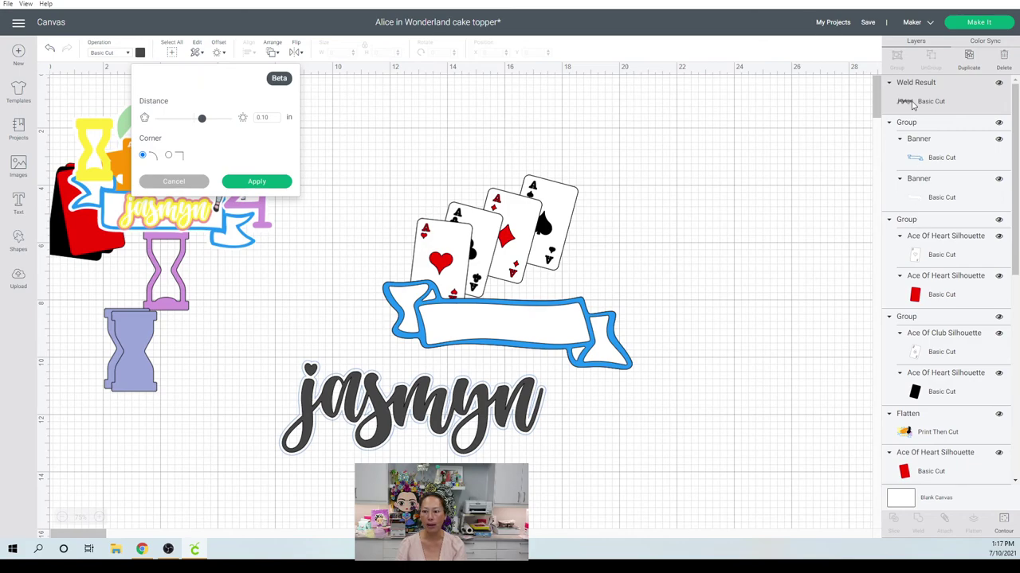
pyautogui.click(257, 183)
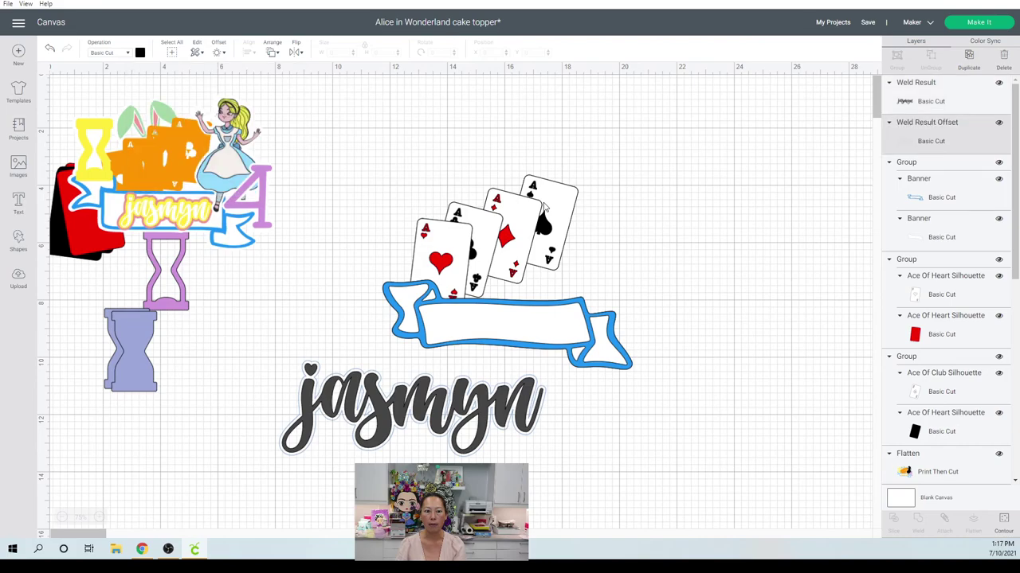
# Step: Colour Weld Result white and Weld Result Offset yellow, then group the two layers
pyautogui.click(927, 95)
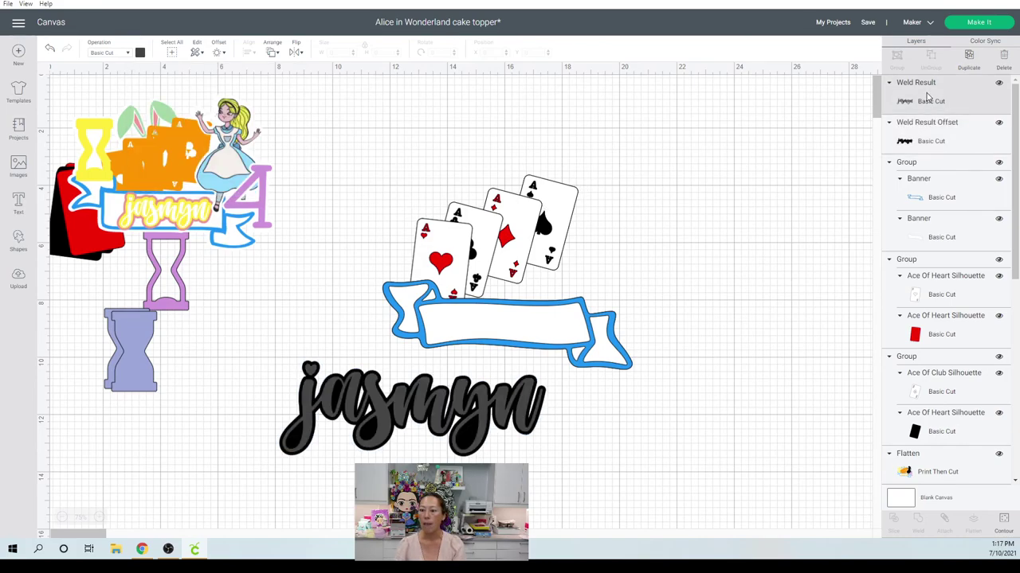
pyautogui.click(140, 54)
pyautogui.click(164, 100)
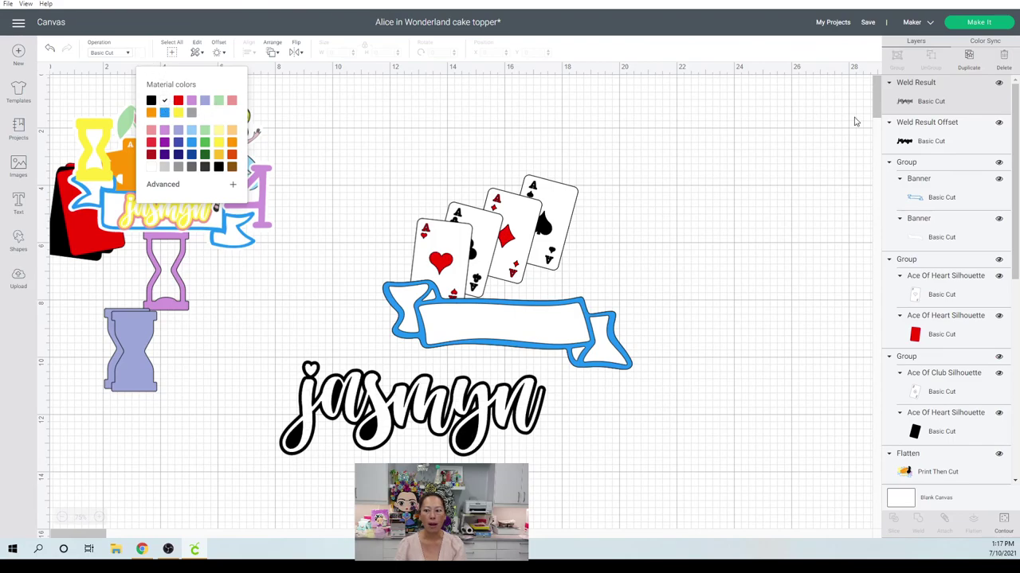
pyautogui.click(941, 141)
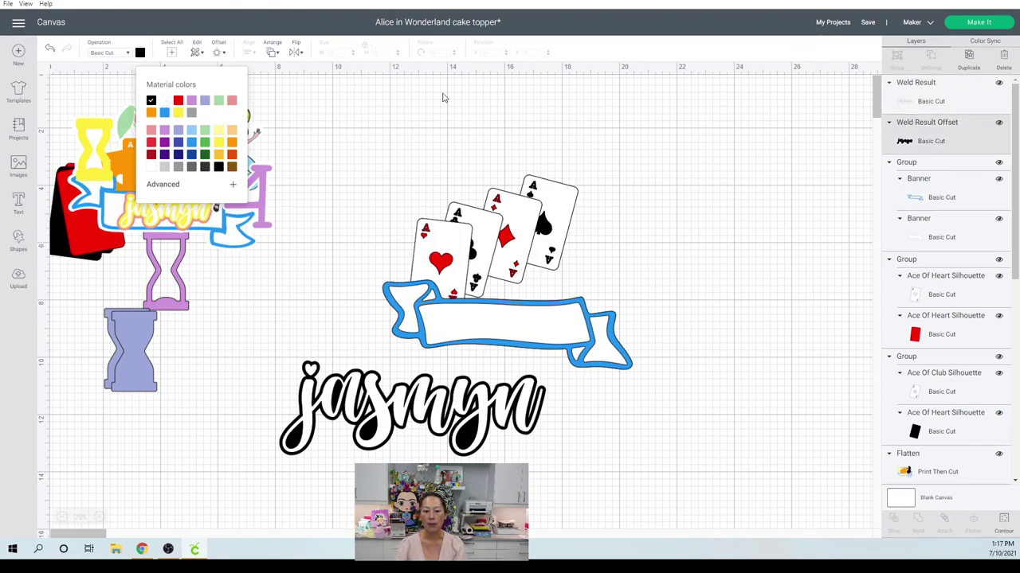
pyautogui.click(178, 114)
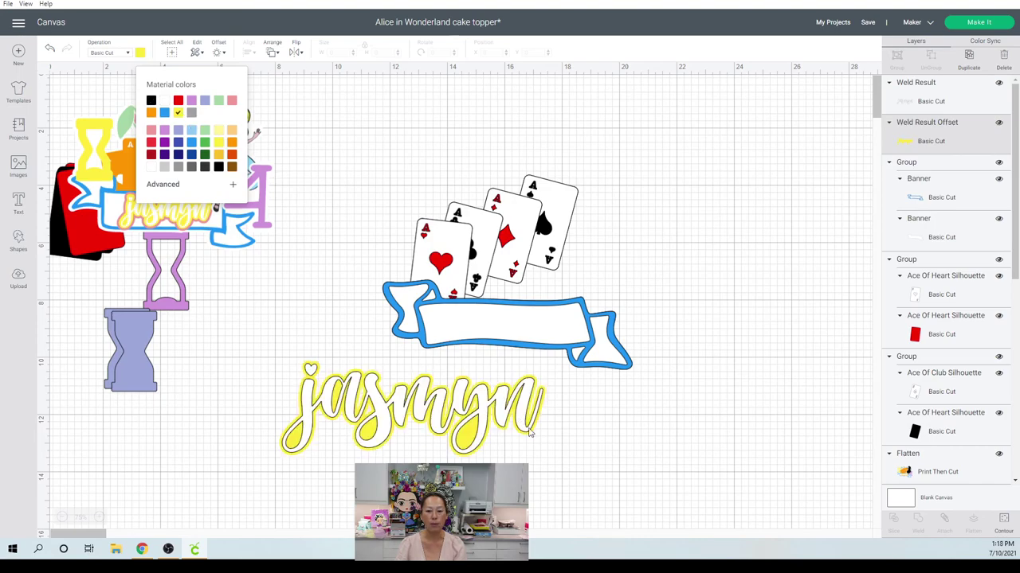
pyautogui.click(428, 410)
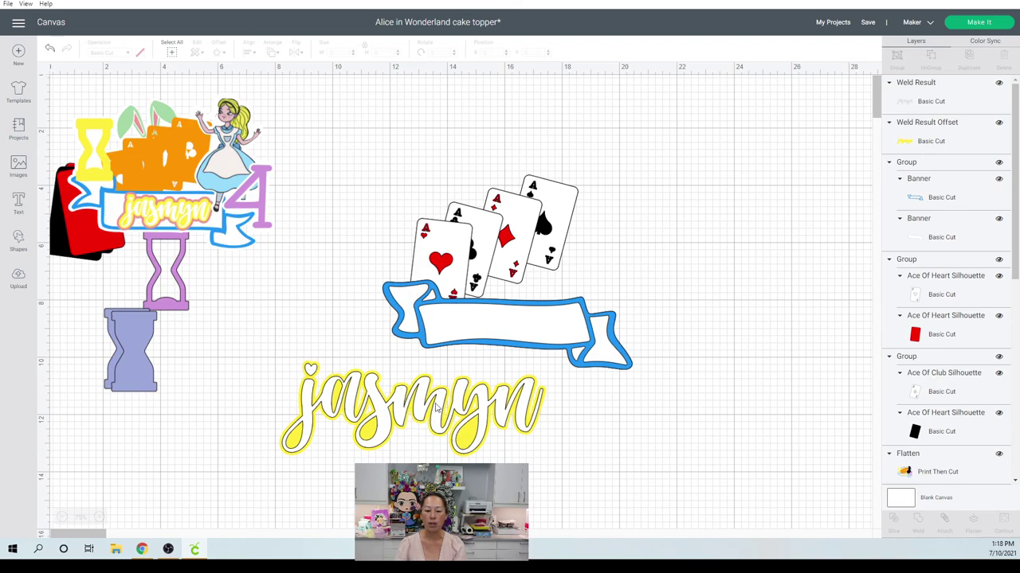
pyautogui.click(926, 88)
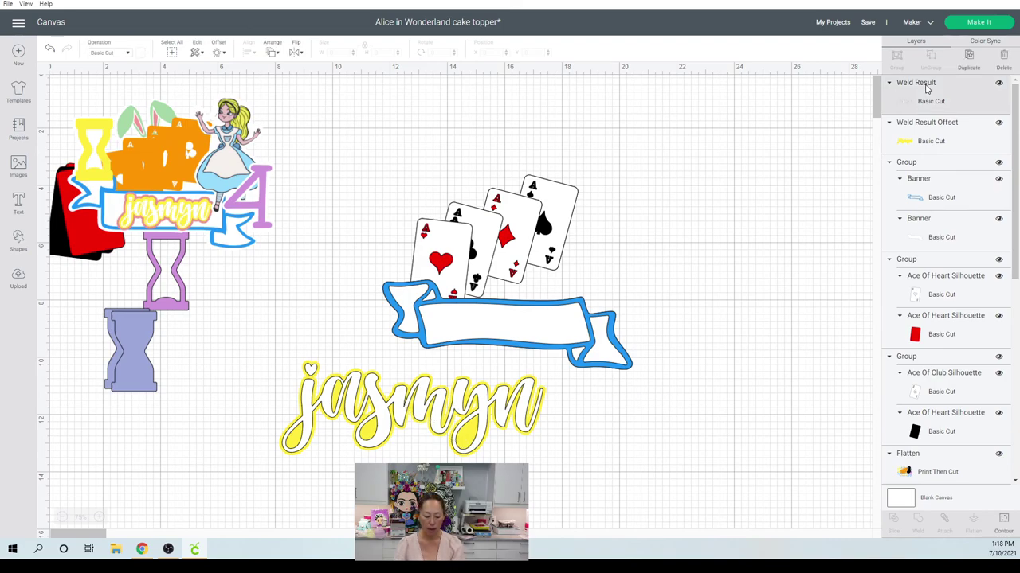
pyautogui.keyDown('shift'); pyautogui.click(934, 144); pyautogui.keyUp('shift')
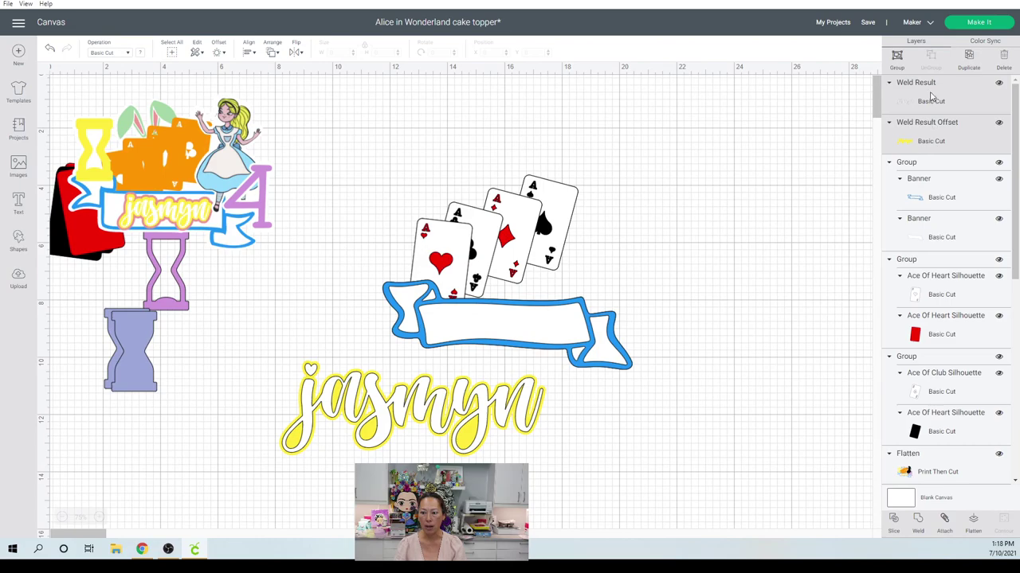
pyautogui.click(898, 59)
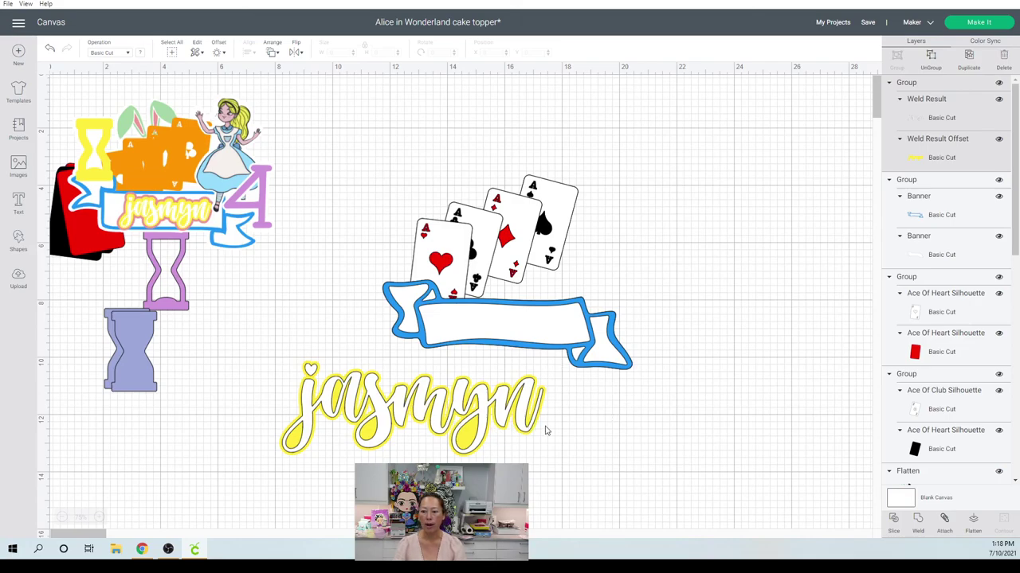
pyautogui.click(428, 405)
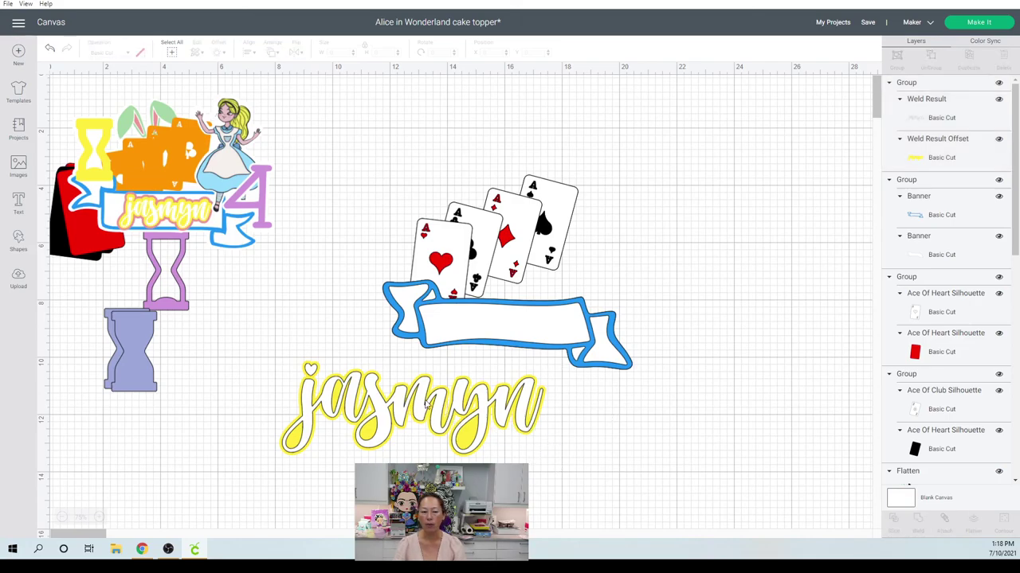